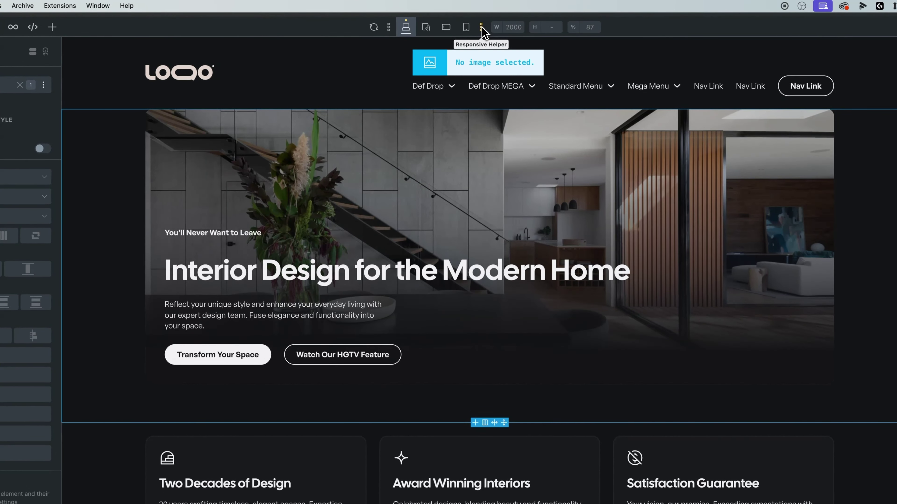
- Preview the page at the tablet portrait and mobile landscape breakpoints, then return to desktop
click(425, 28)
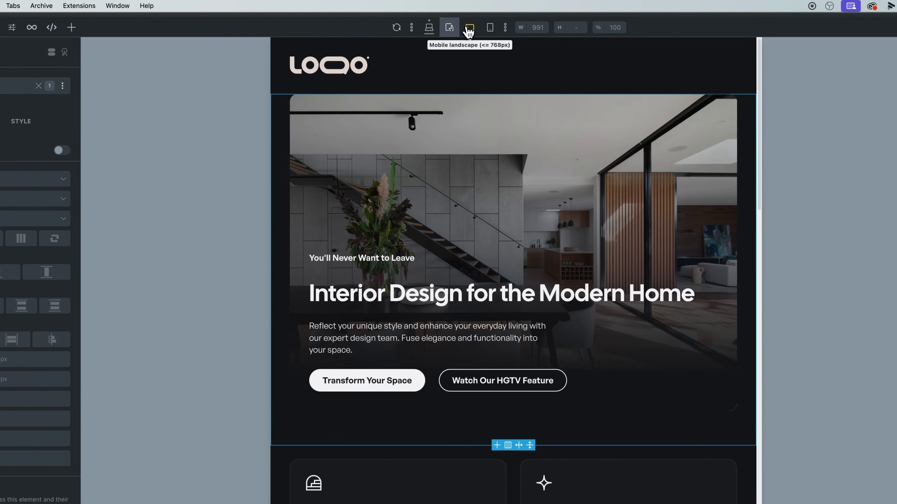
click(470, 29)
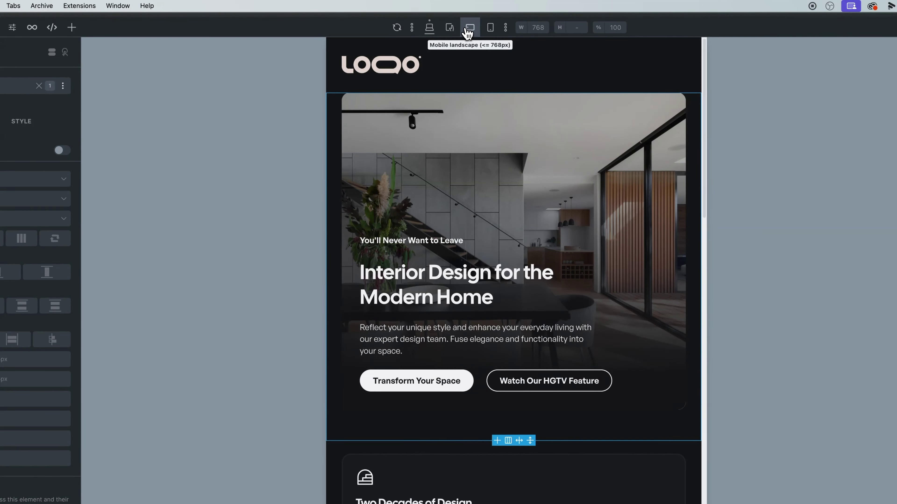
click(457, 28)
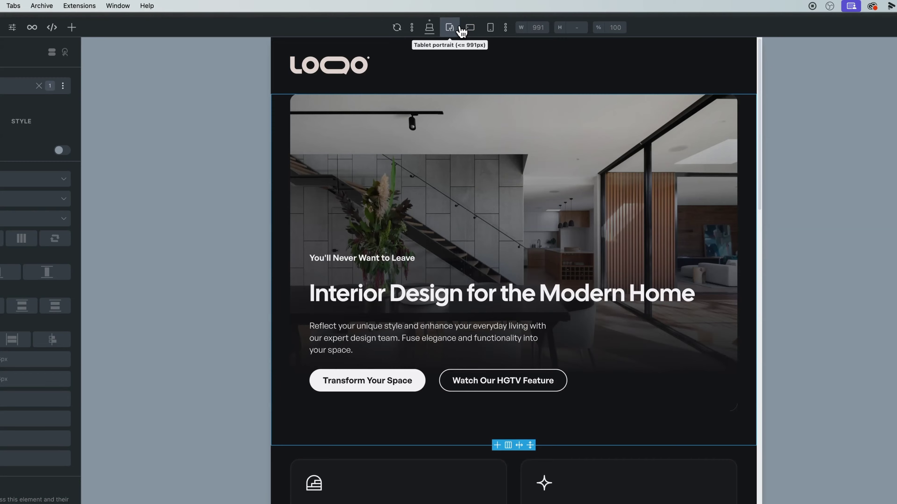
click(429, 28)
- Drag the Responsive Helper slider to about 1291 px and 431 px, then widen to 2000 px
click(505, 28)
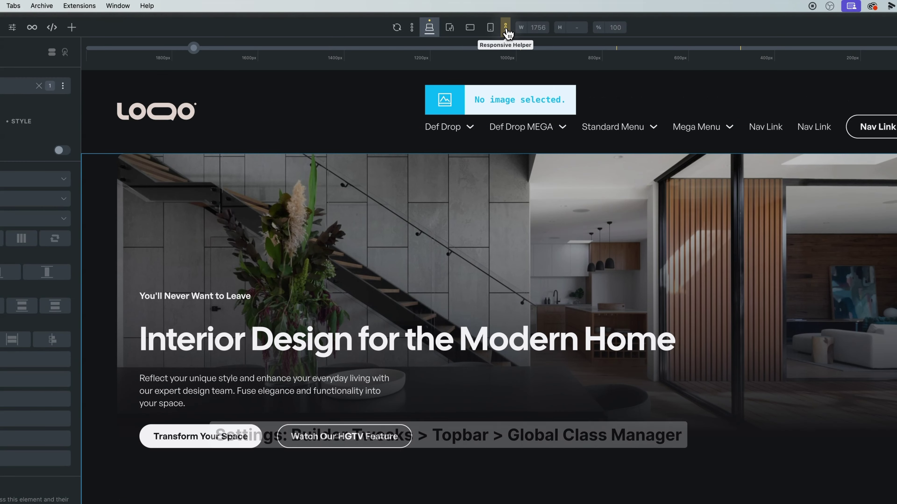
drag(195, 53, 531, 48)
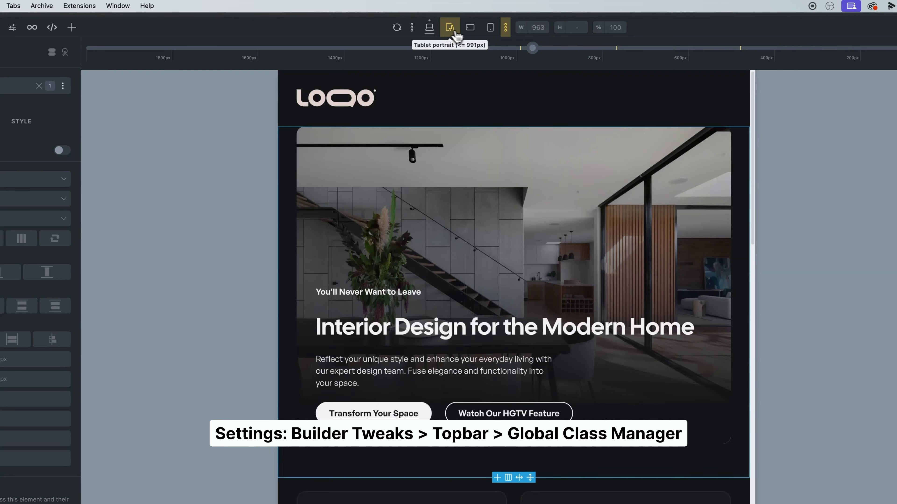
click(470, 29)
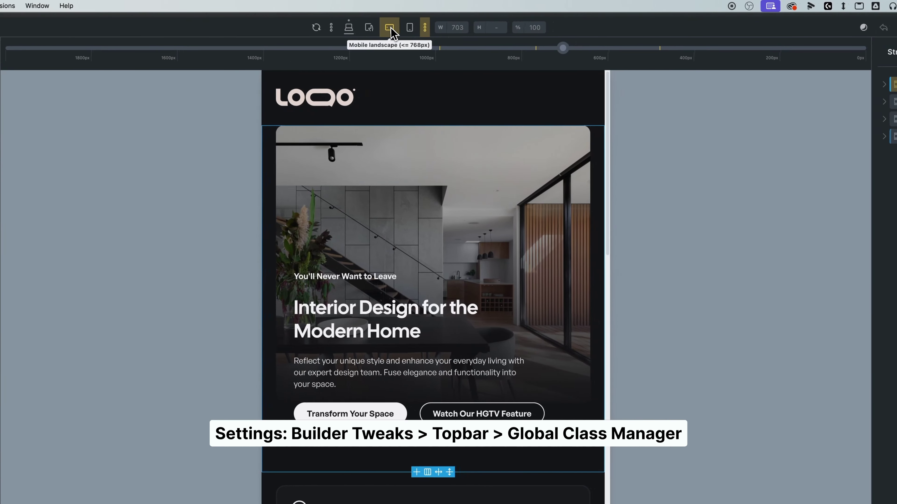
drag(570, 48, 677, 52)
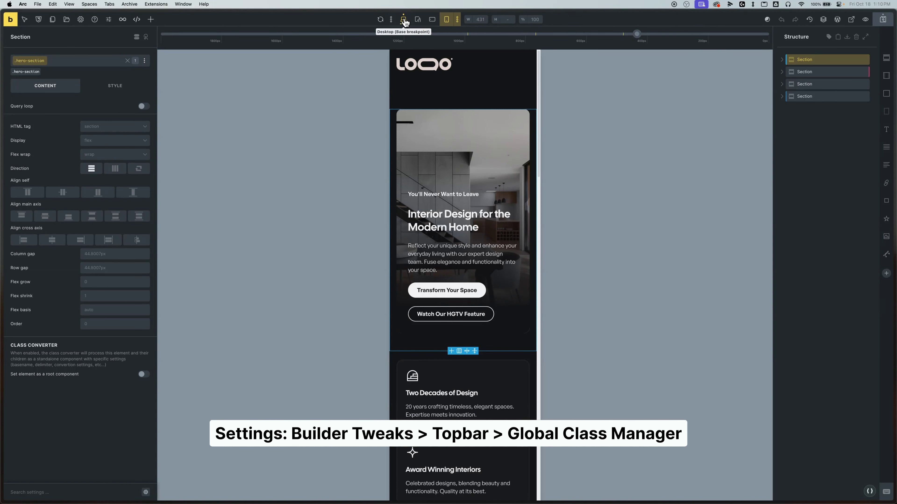
click(404, 21)
click(404, 20)
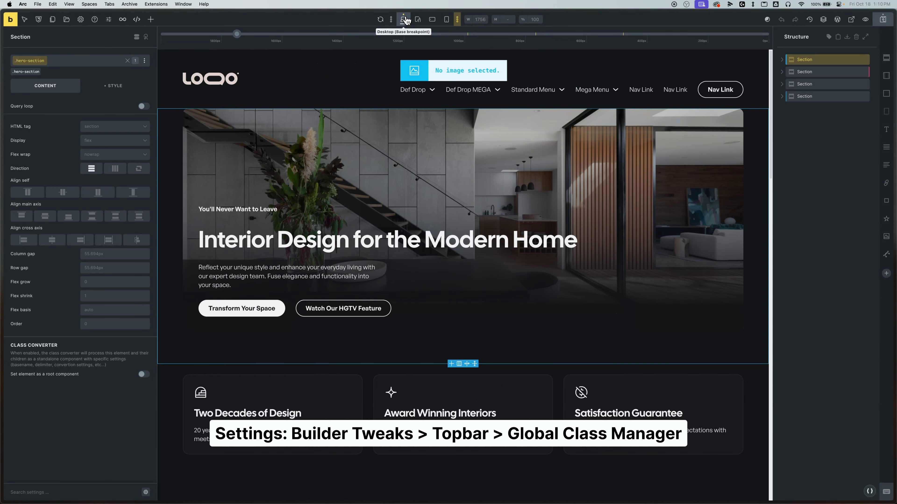
drag(236, 36, 163, 35)
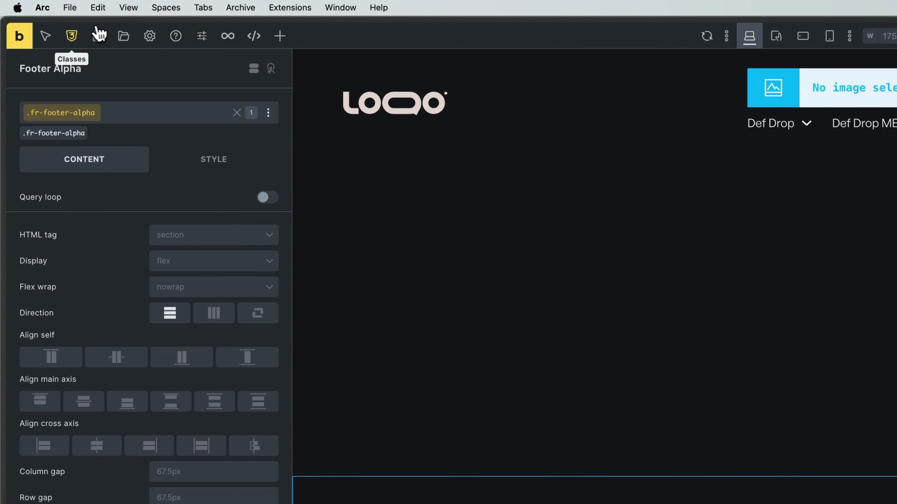
- Filter the global class manager to the fr-footer-alpha classes
click(81, 35)
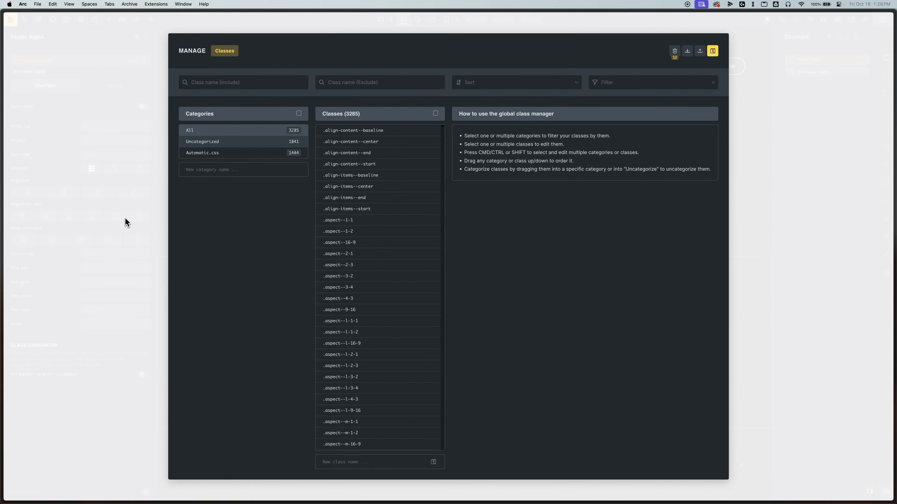
click(125, 217)
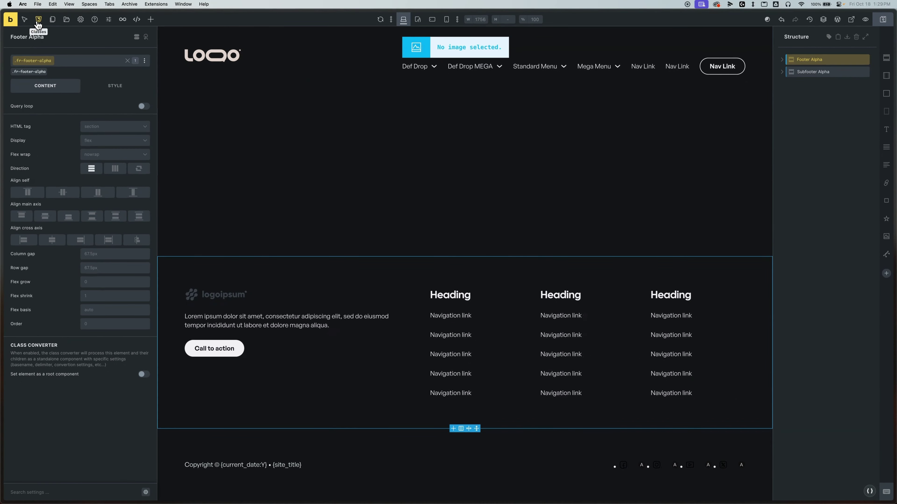
click(38, 19)
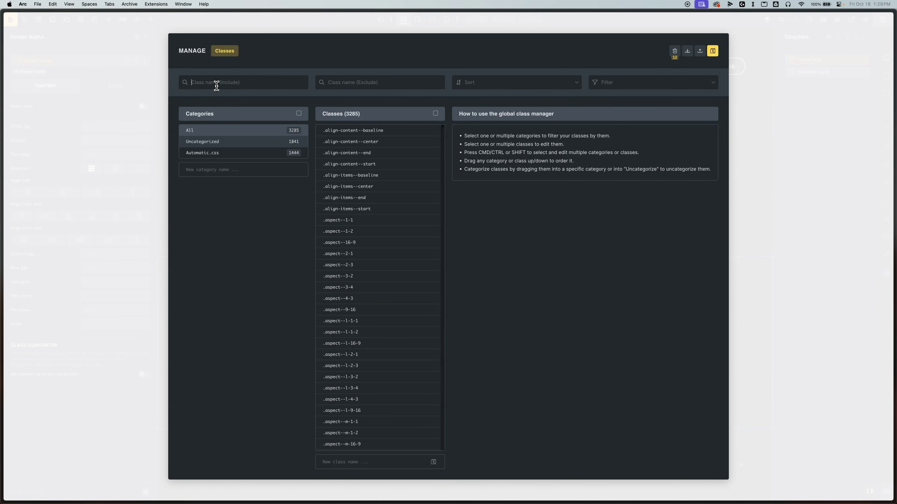
text(fr-footer-)
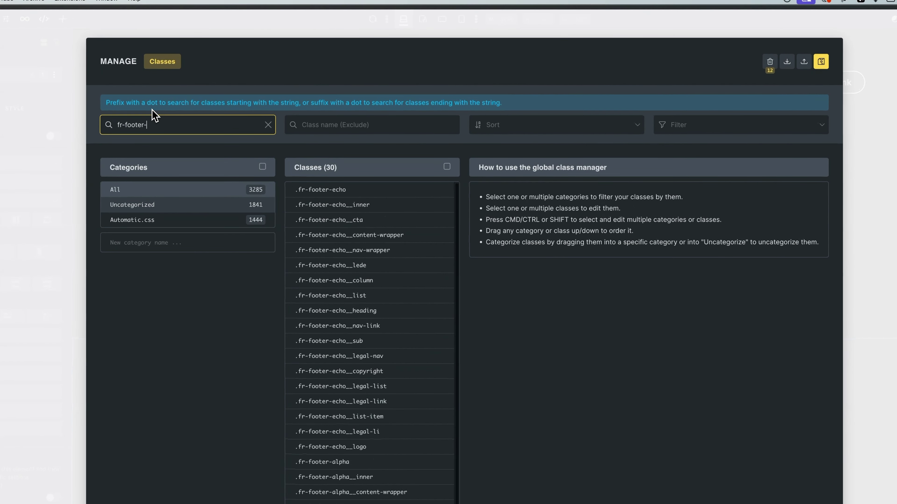
text(alpha)
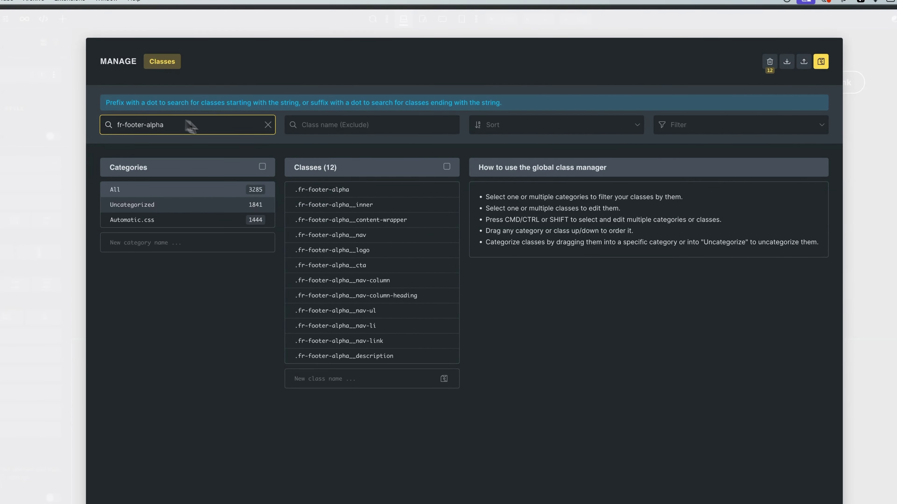
triple_click(211, 123)
key(super+c)
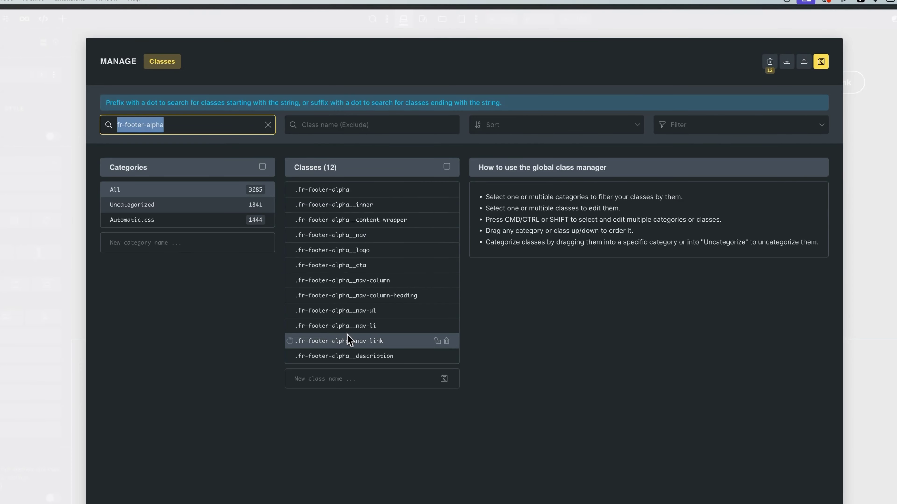
- Duplicate all 12 classes, replacing fr-footer-alpha with footer, and search the element's classes for 'foo'
click(447, 166)
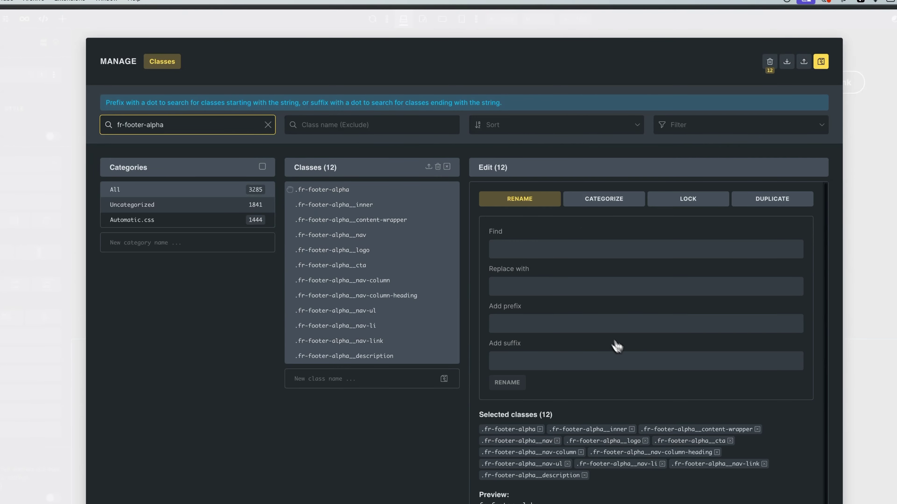
click(756, 210)
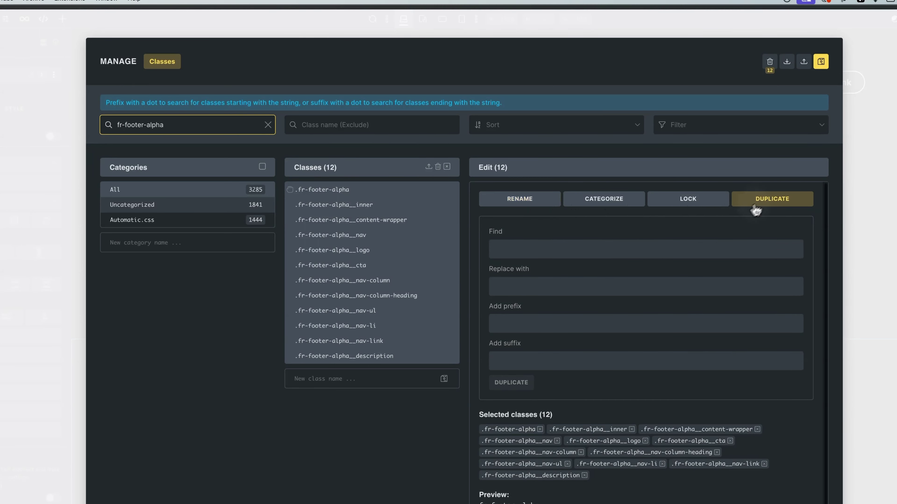
click(526, 251)
key(super+v)
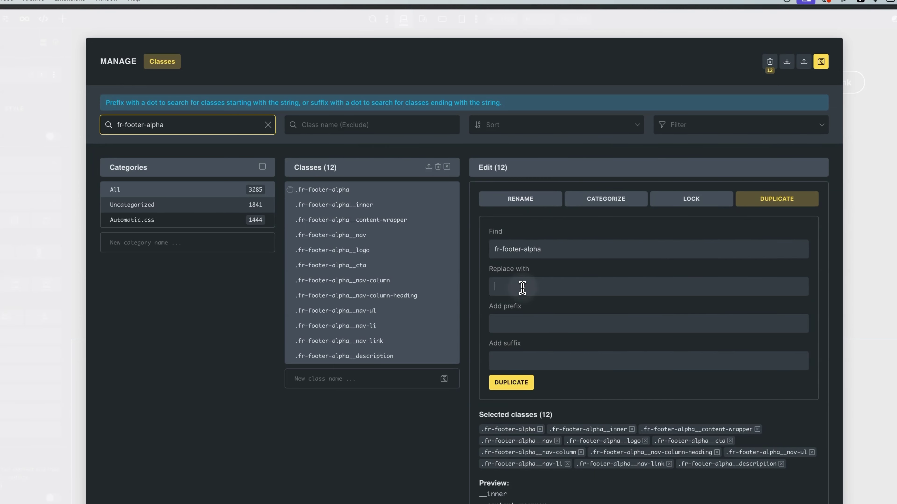
text(footer)
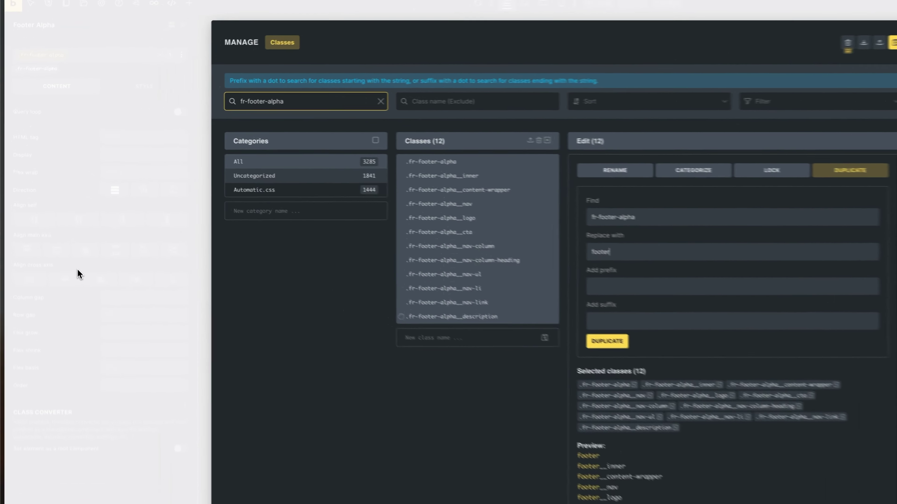
click(64, 236)
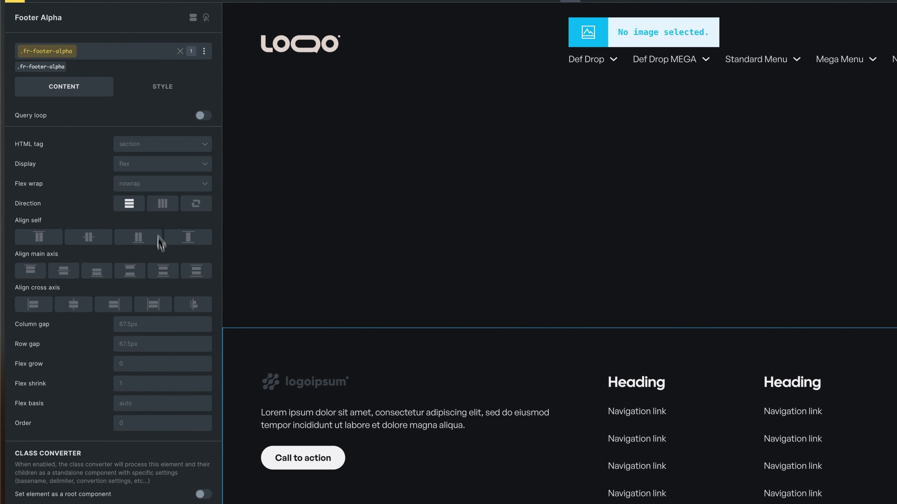
click(90, 53)
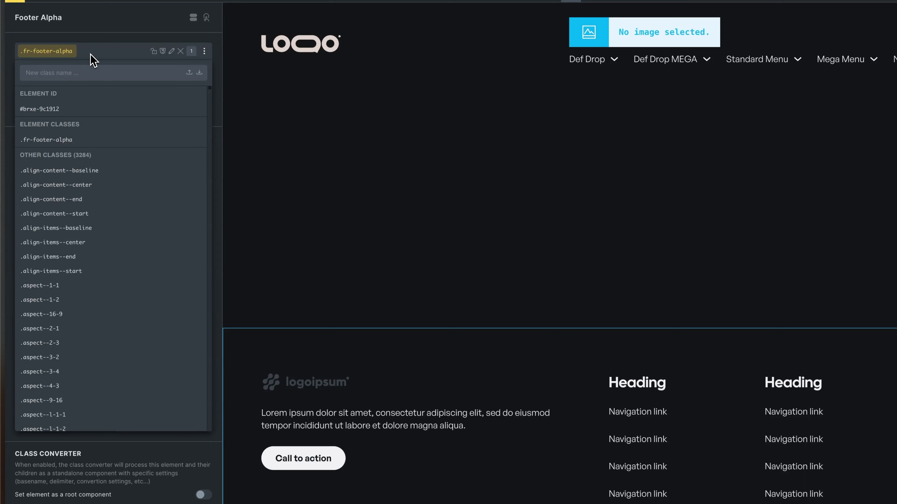
text(footer)
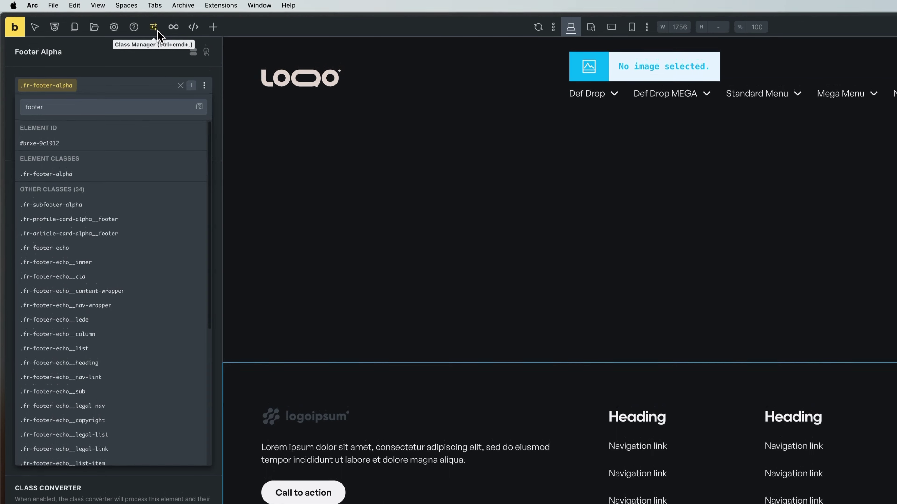
- Set up a bulk duplicate of fr-footer-alpha classes, finding fr-footer-alpha and replacing it with footer
click(157, 31)
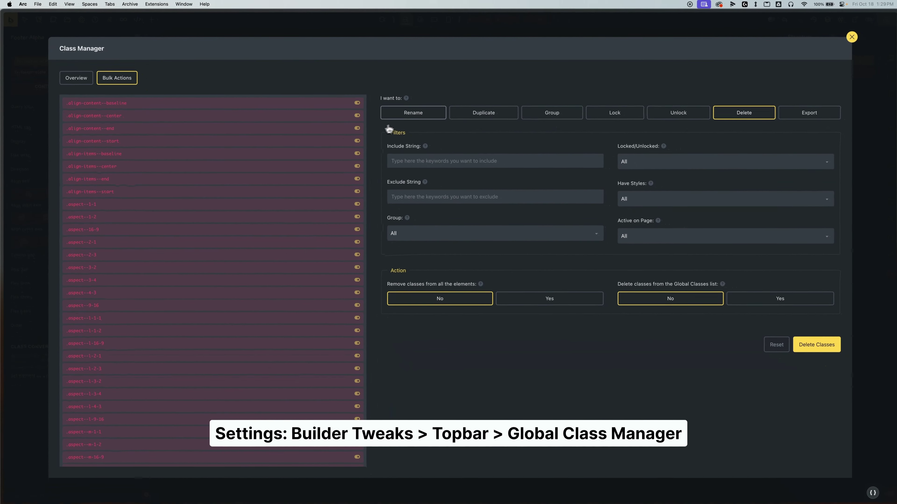
click(417, 117)
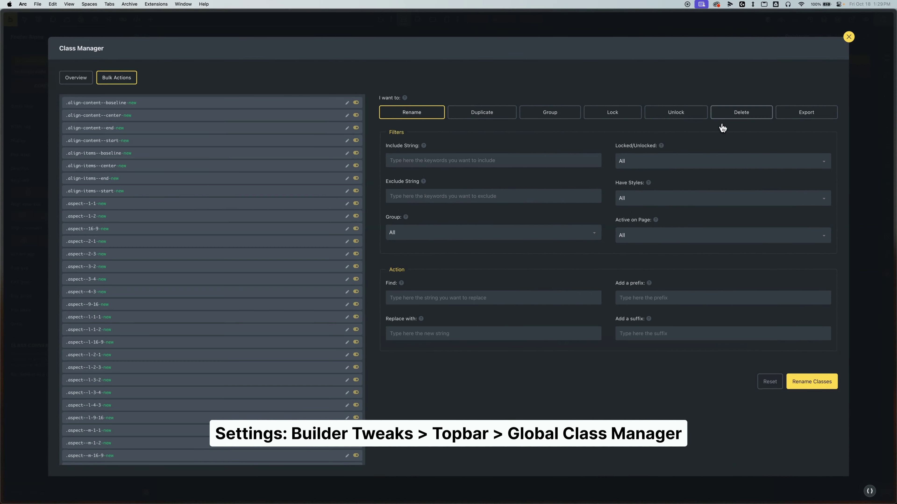
click(486, 115)
click(440, 153)
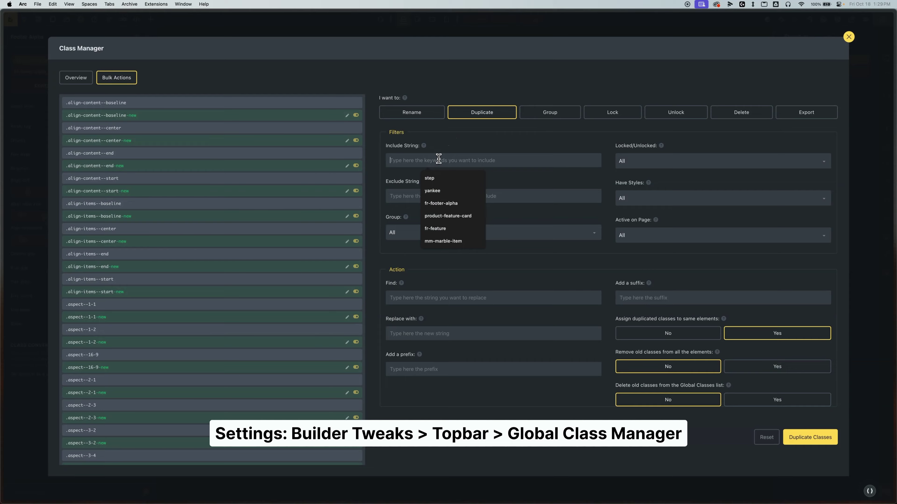
text(fr-footer-alpha)
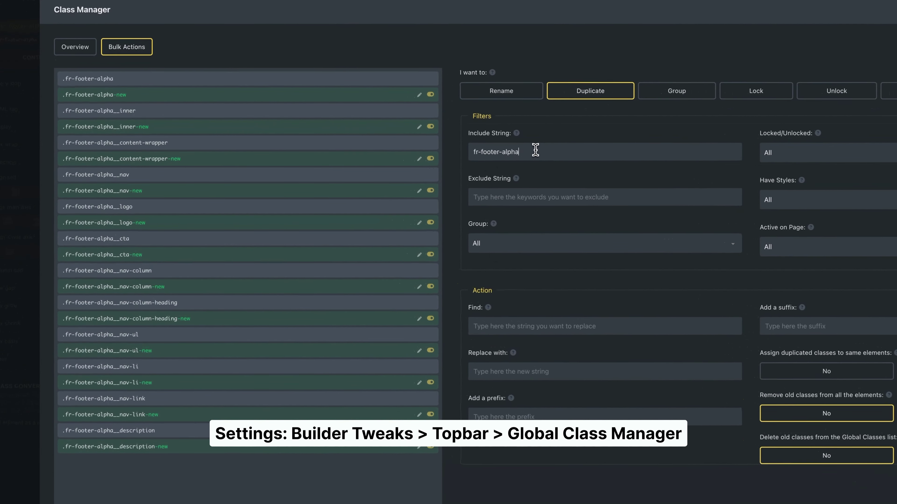
click(523, 326)
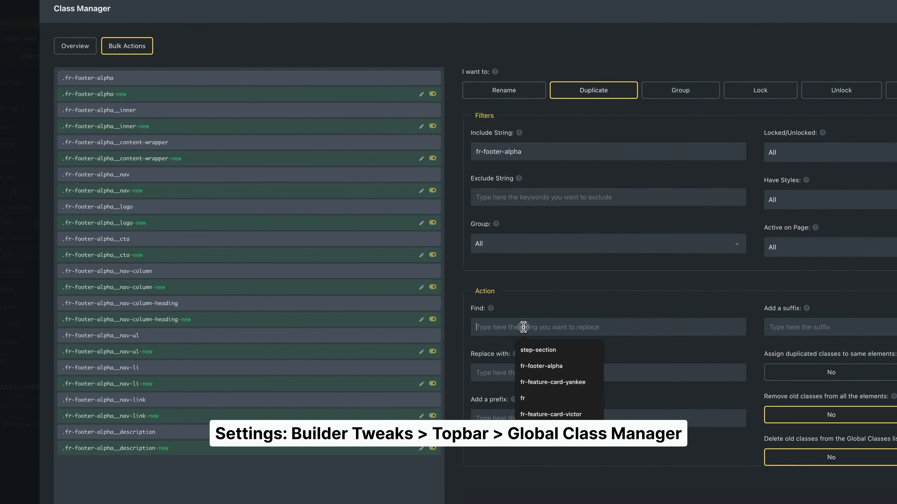
key(ctrl+v)
click(508, 371)
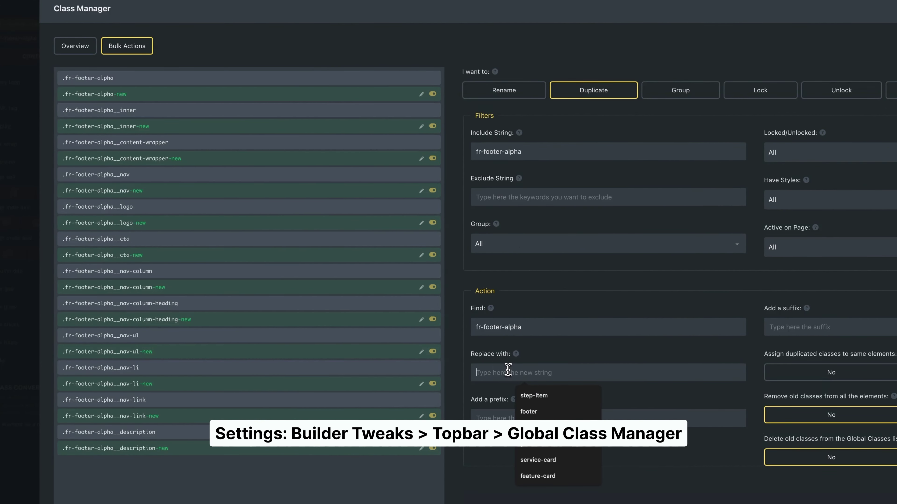
text(footer)
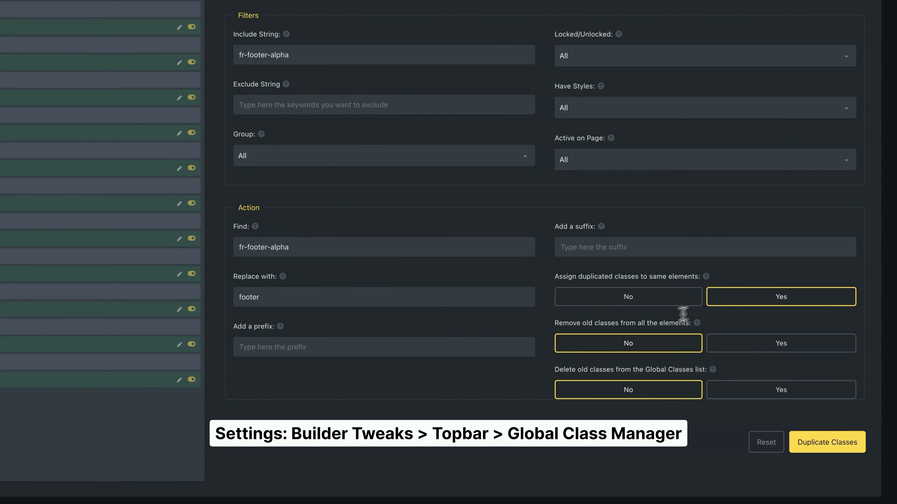
- Remove the old classes from elements, delete them globally, and run the duplication
click(727, 343)
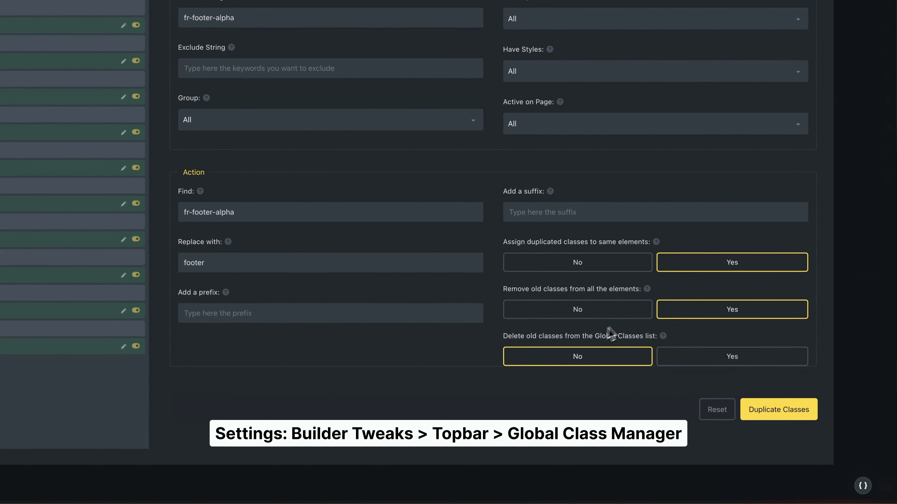
click(658, 356)
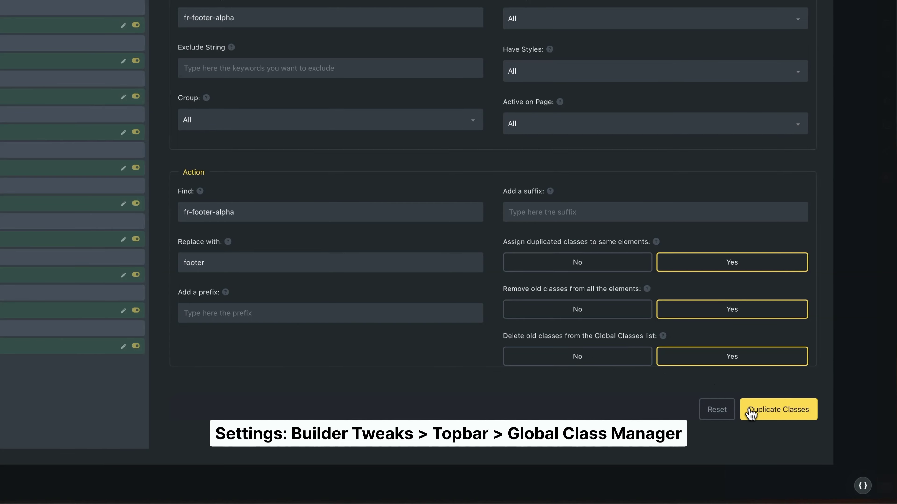
click(781, 415)
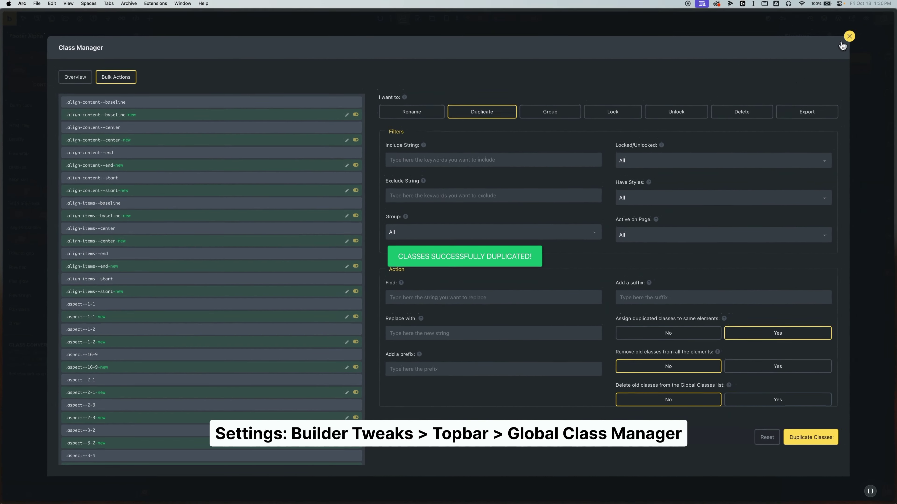
- Expand Footer Alpha, its Container and Nav in the Structure panel to reveal the three columns
click(848, 36)
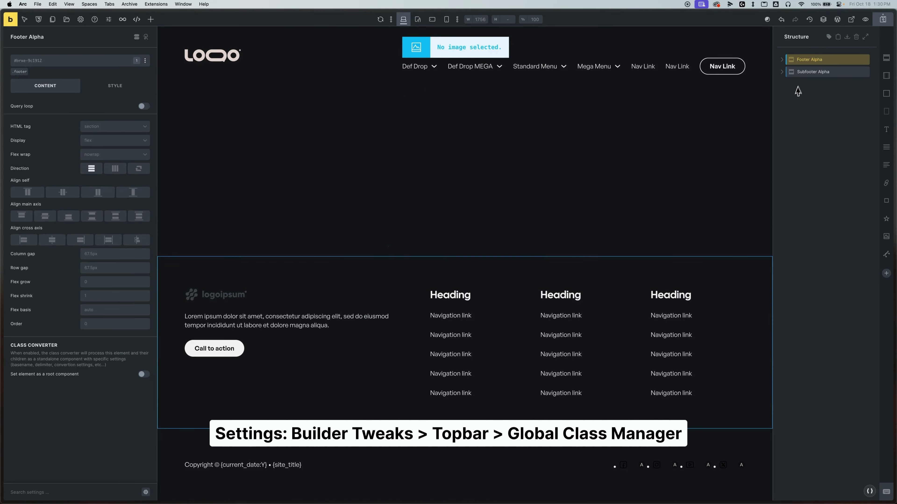
click(782, 59)
click(787, 72)
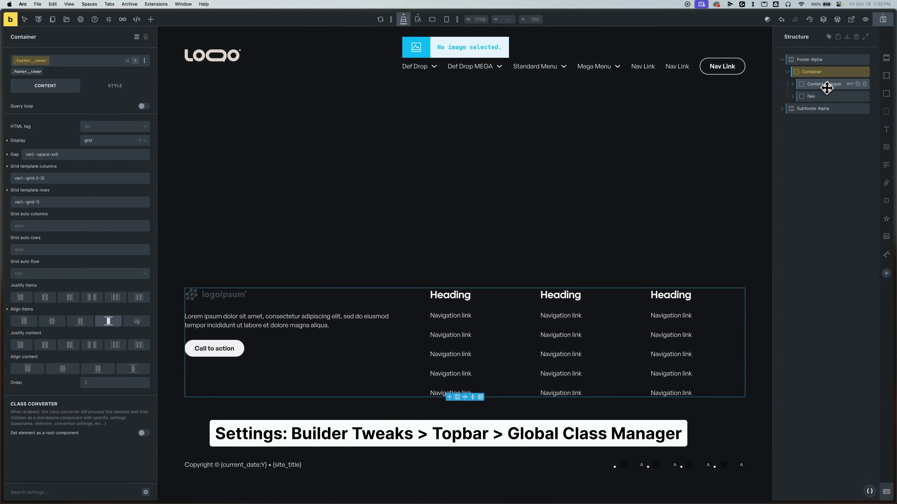
click(825, 84)
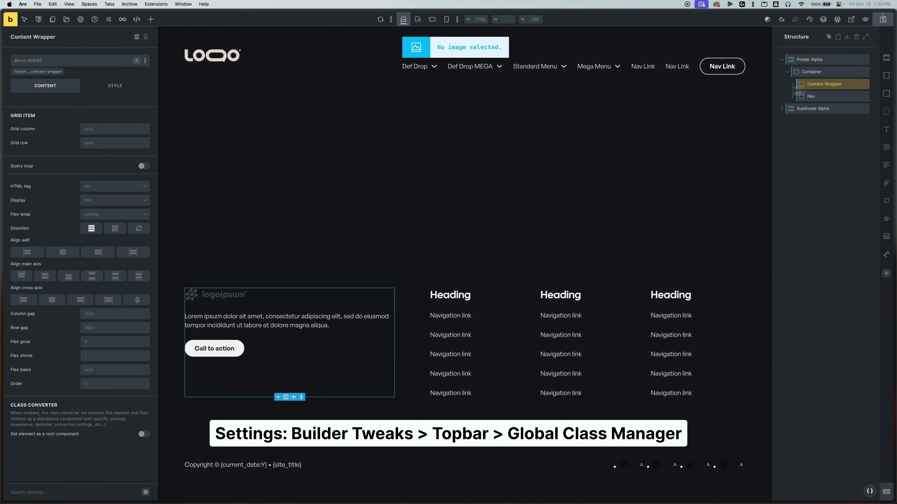
click(809, 96)
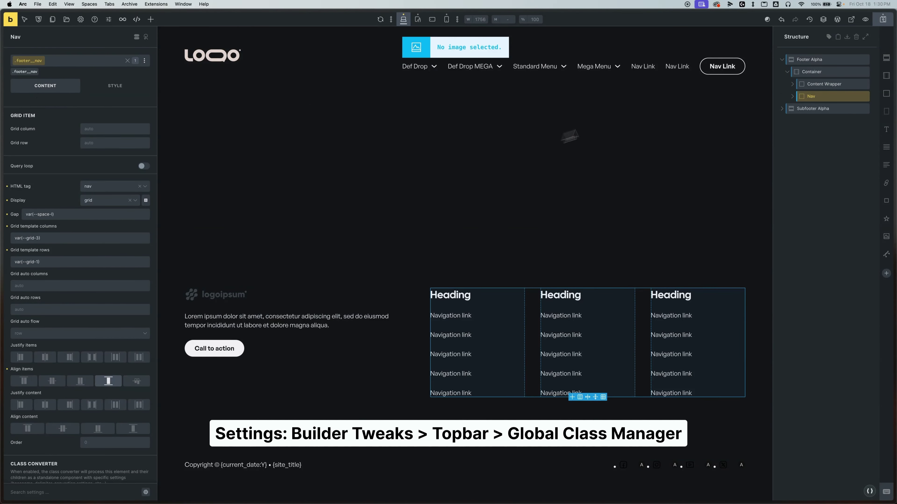
click(811, 59)
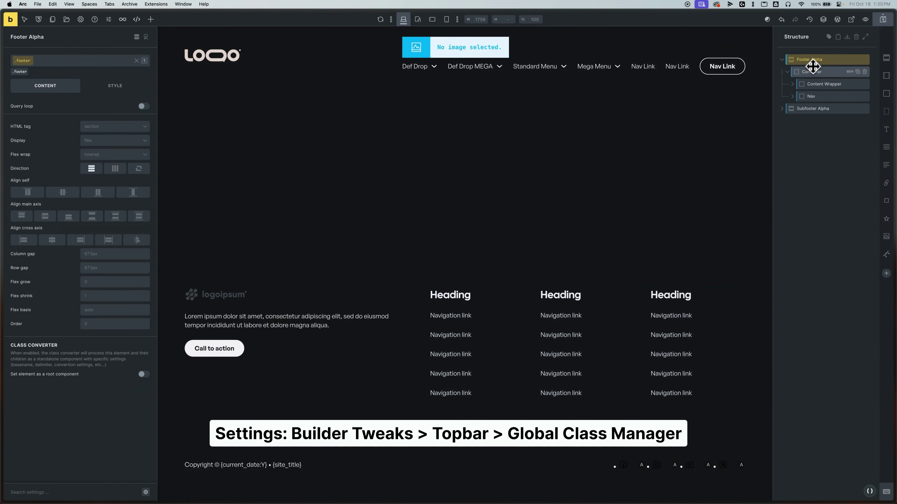
click(808, 84)
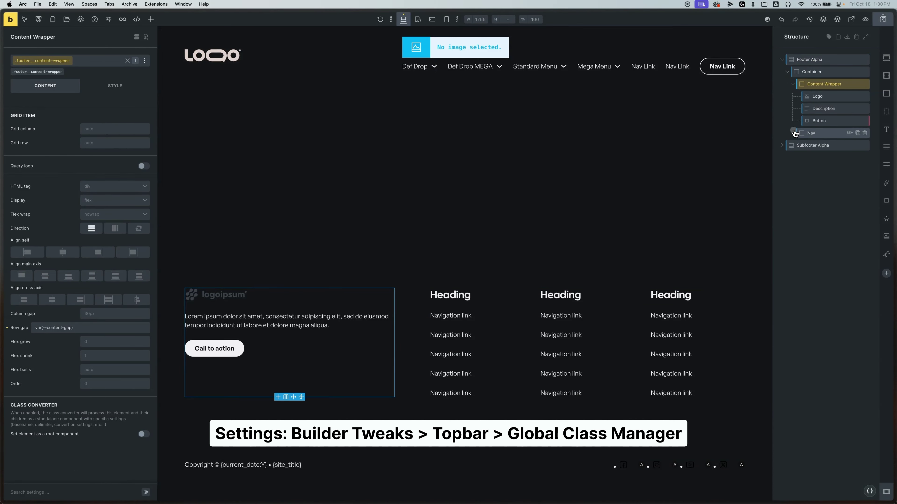
click(811, 133)
- Set the navigation column's background colour to the raw value red
click(818, 145)
mouse_move(67, 166)
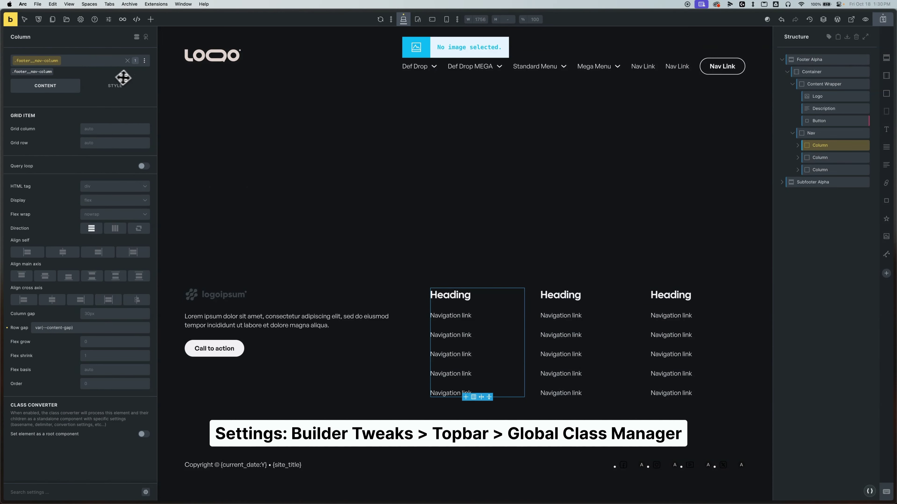
click(119, 109)
click(99, 146)
click(144, 161)
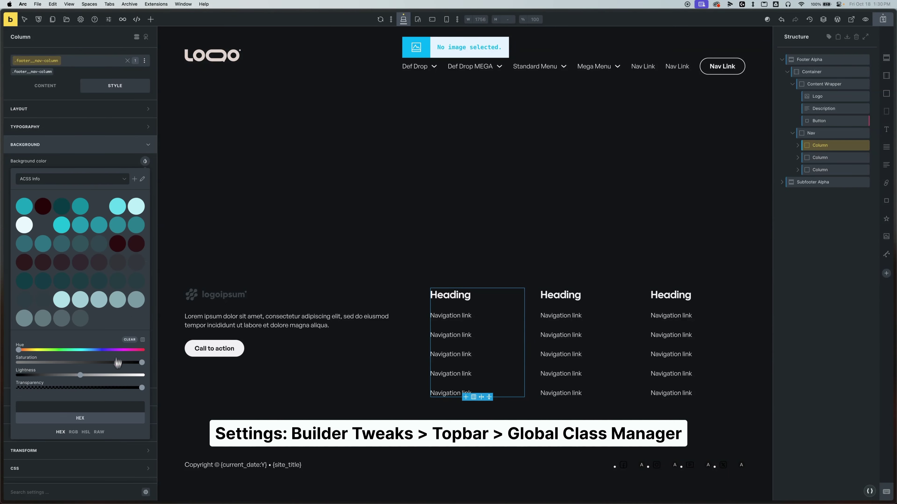
click(103, 408)
text(red)
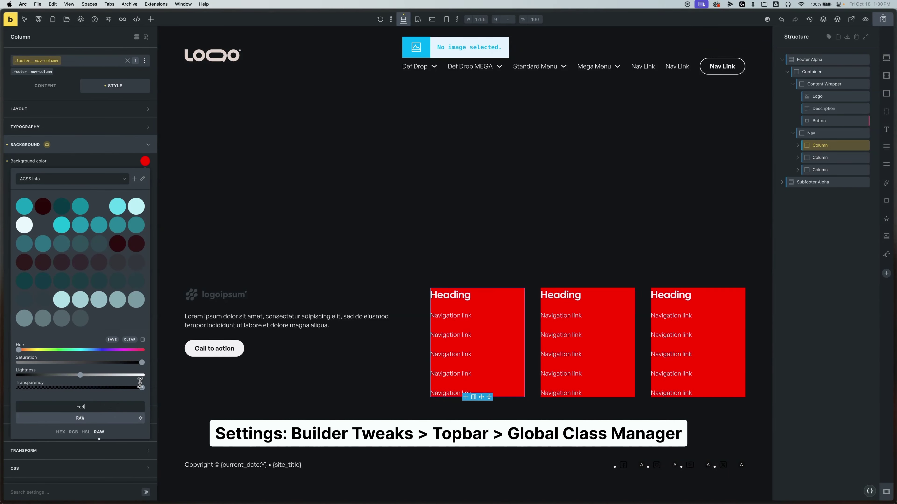
click(367, 279)
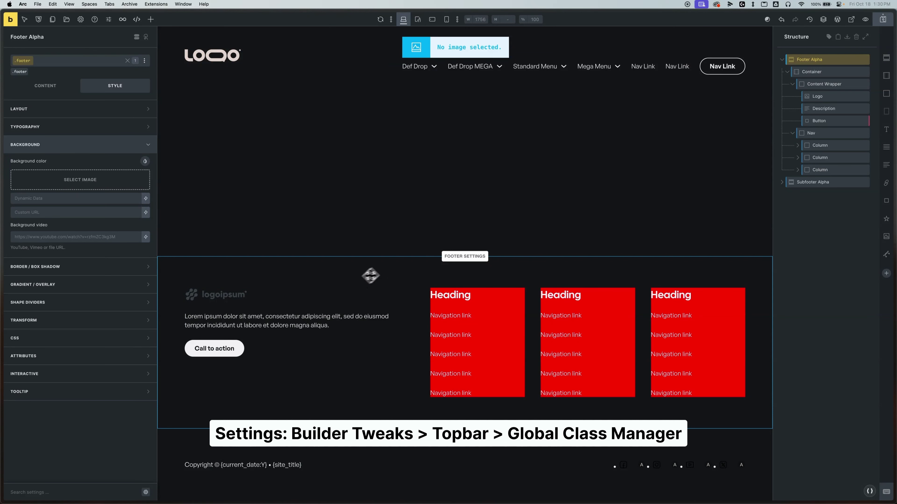
- Search the template library for 'footer alp' and insert the Footer Alpha template
click(67, 23)
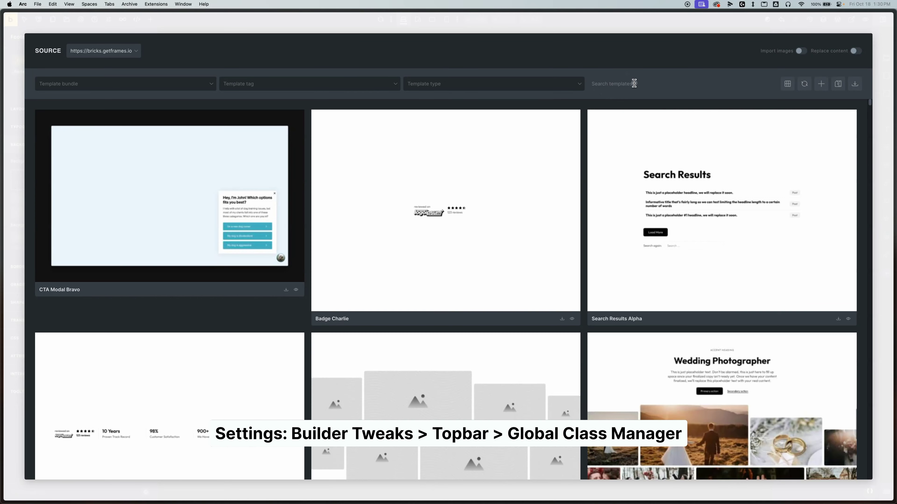
click(621, 84)
text(footer alp)
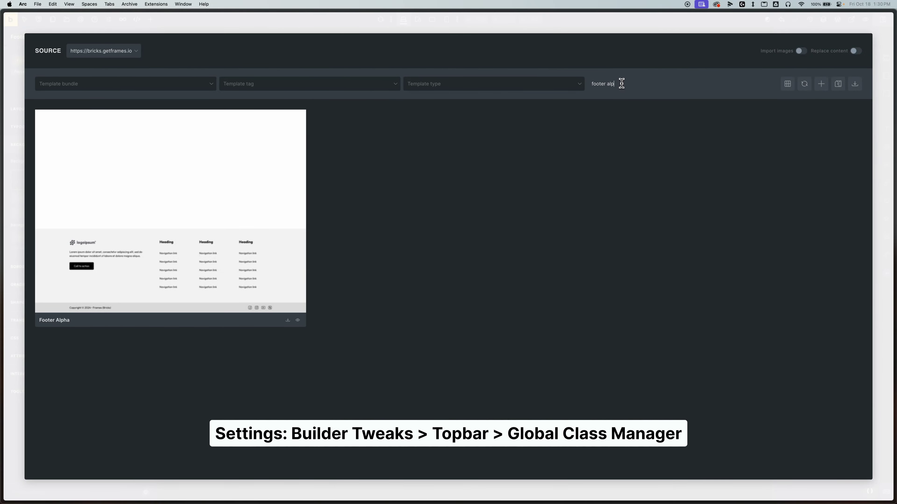
click(288, 320)
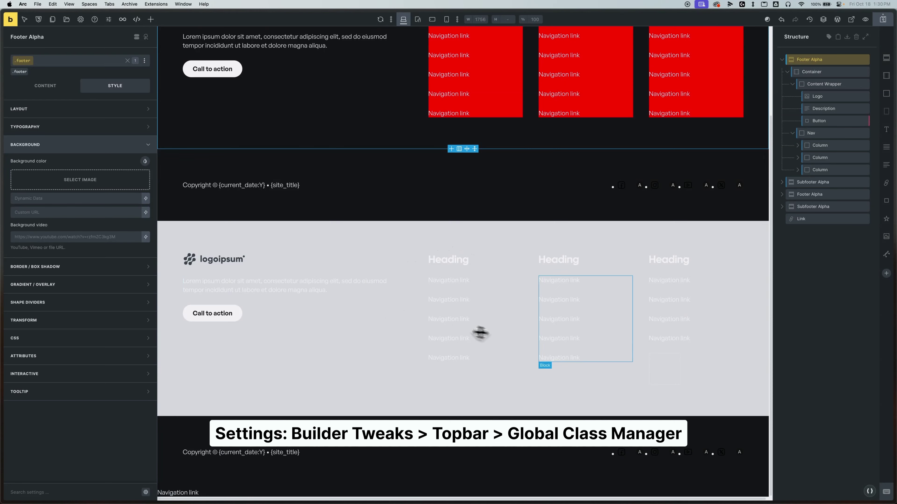
- Select the original footer with red columns and remove it
click(382, 232)
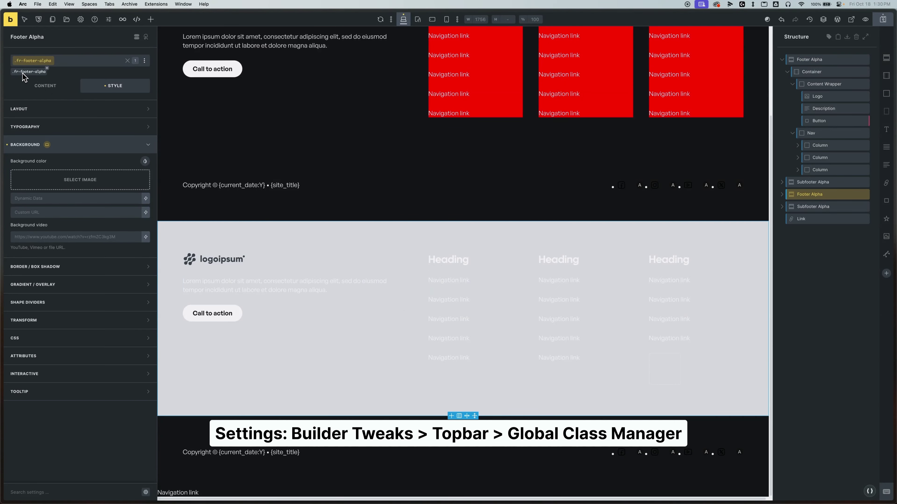
scroll(426, 353, up, 3)
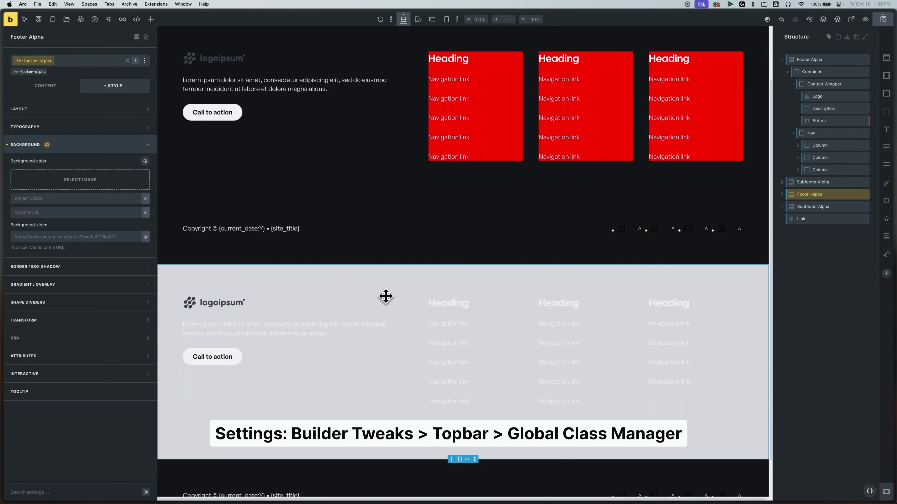
scroll(386, 287, up, 4)
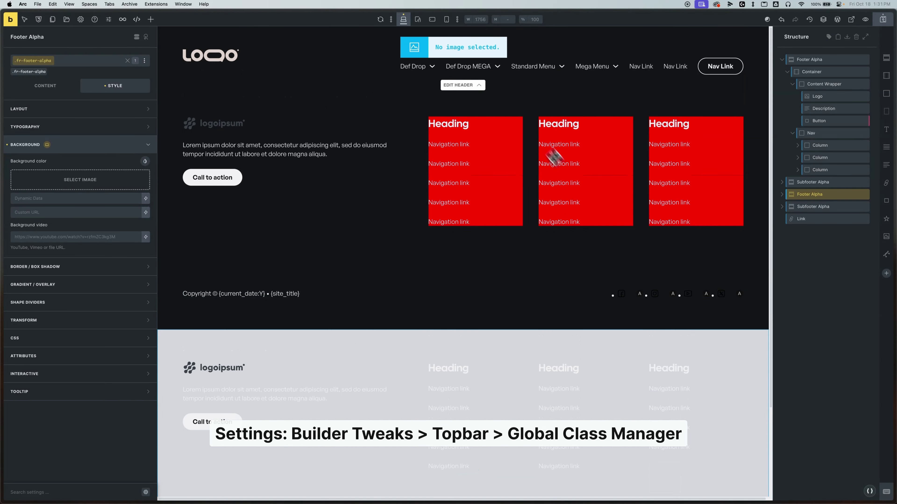
click(307, 116)
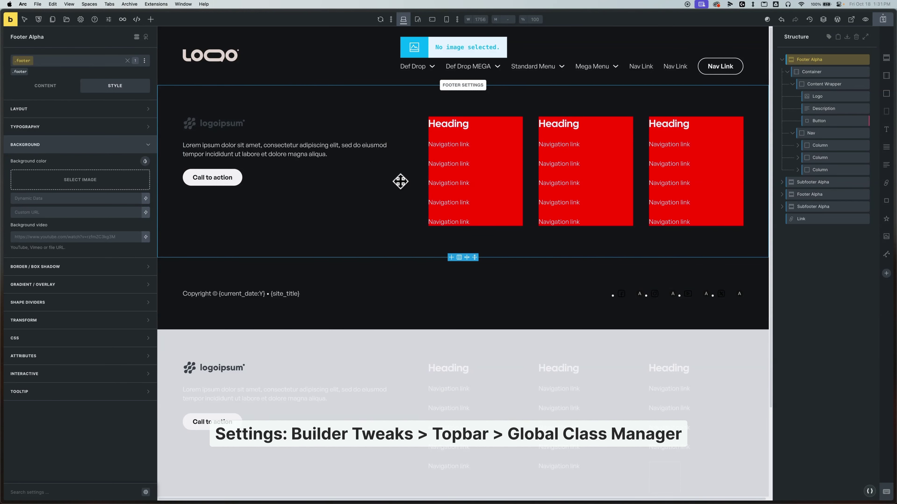
key(ctrl+z)
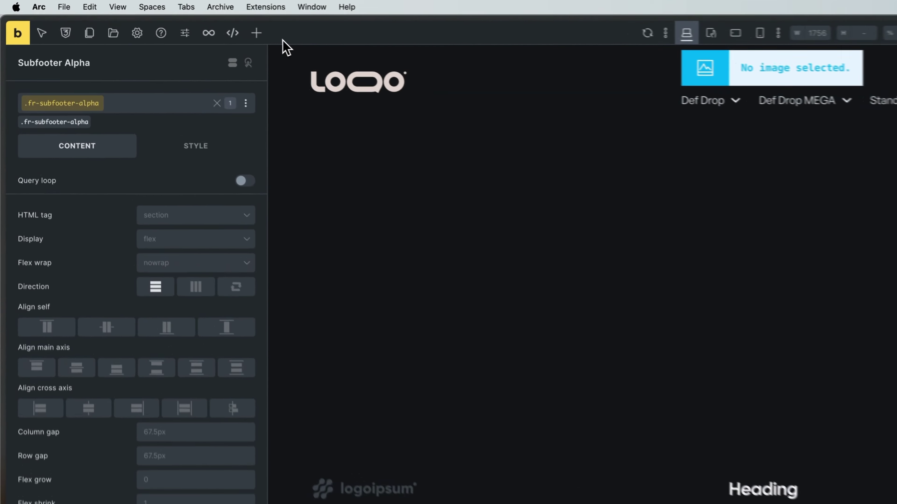
- Open the Global stylesheet in Advanced CSS and add a --background-color line to :root
click(137, 20)
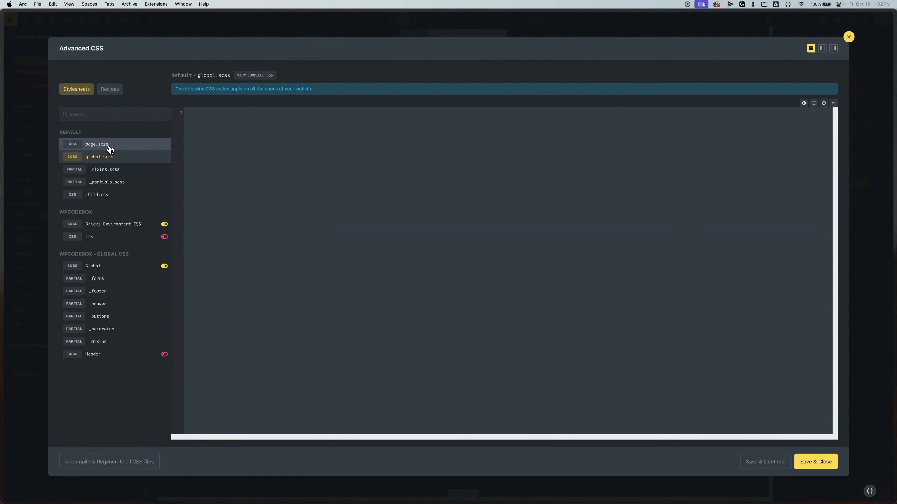
click(112, 153)
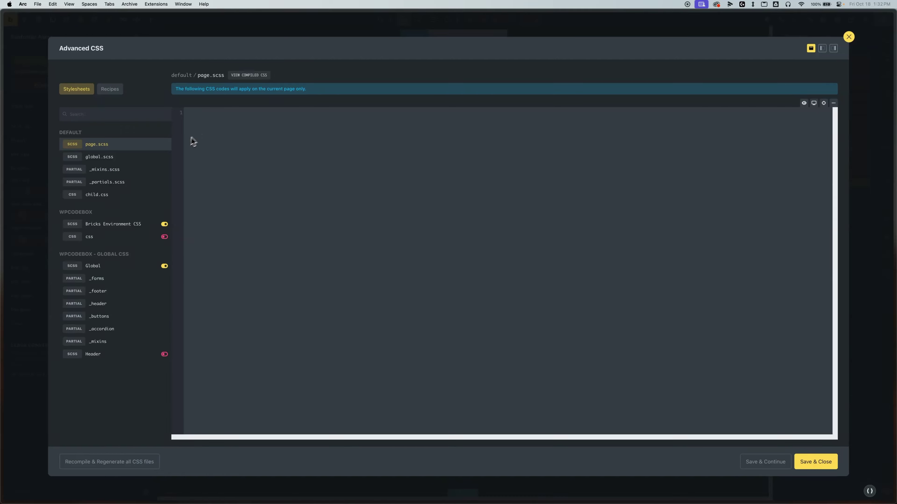
click(125, 158)
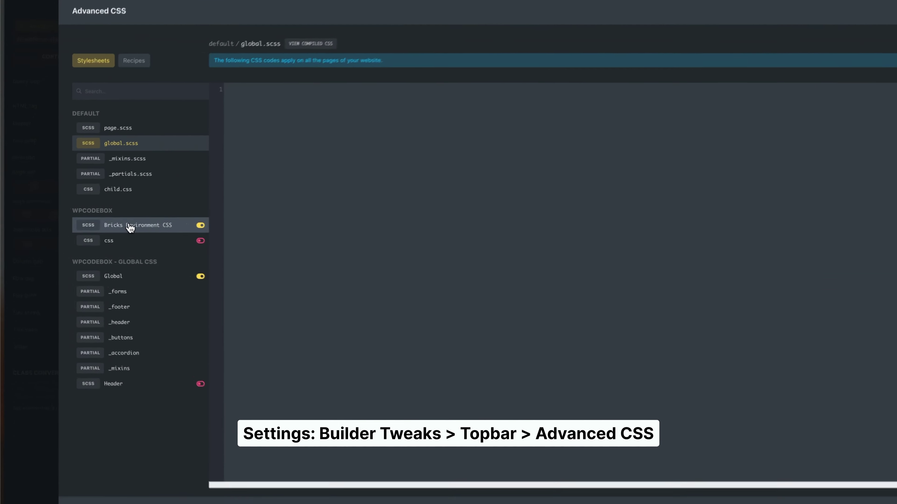
click(130, 228)
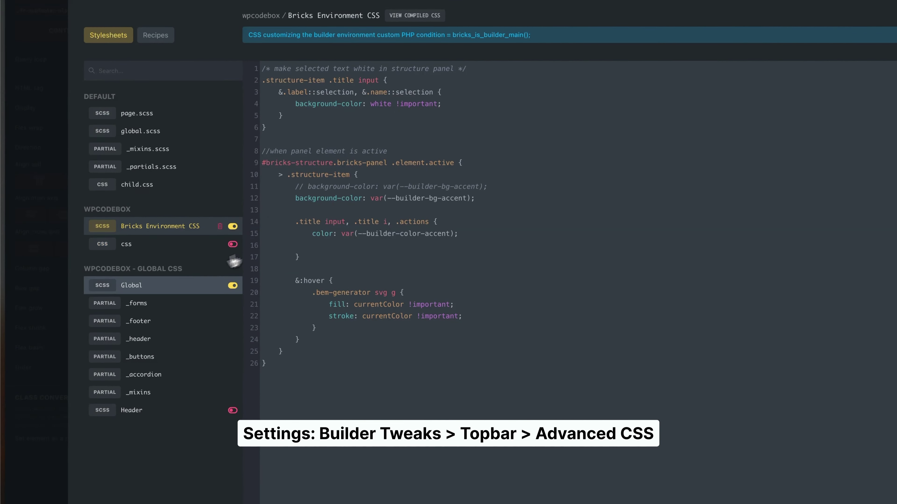
click(138, 288)
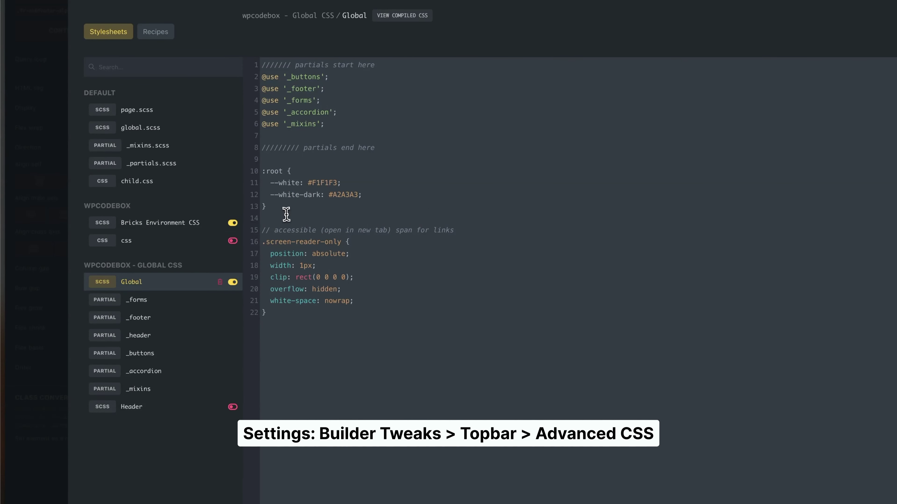
key(Return)
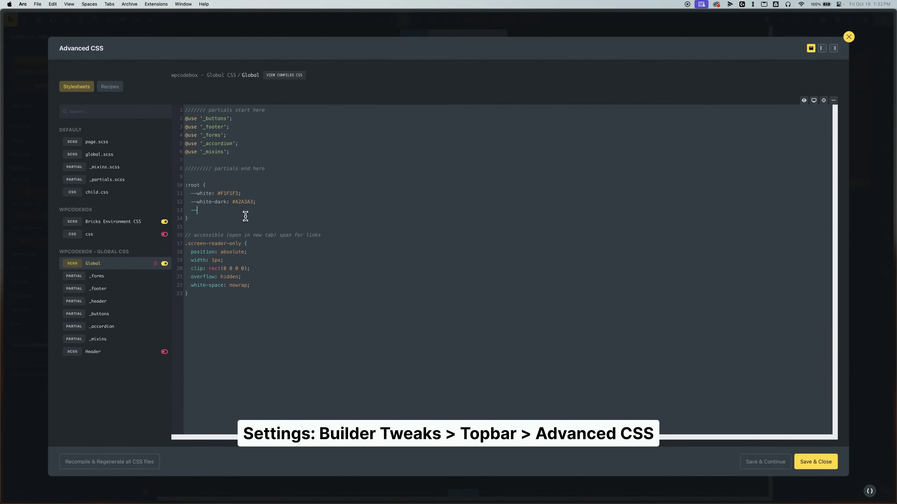
text(--background-color: red;)
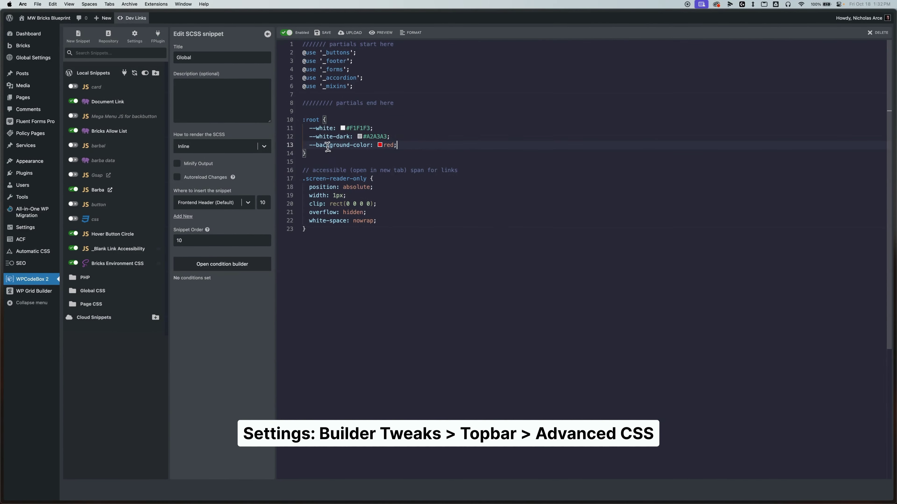
- Highlight the --background-color: red line in the Global SCSS snippet, then reopen Advanced CSS
drag(311, 145, 399, 144)
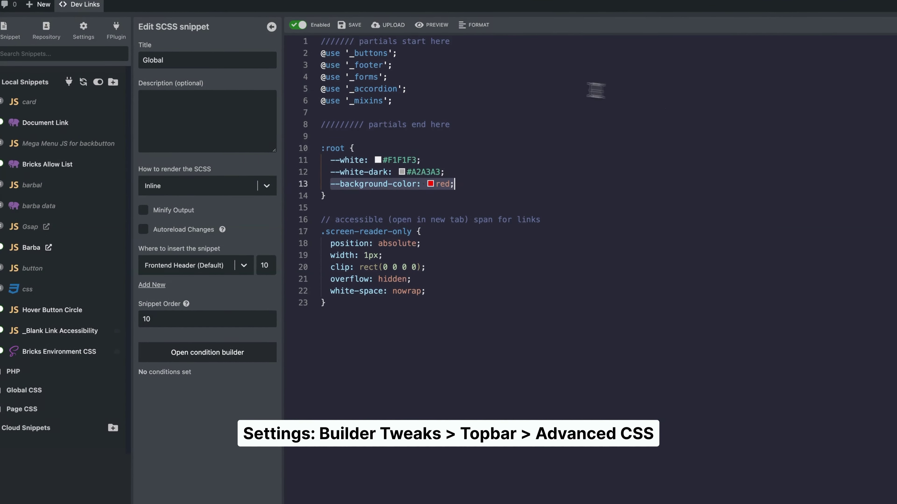
click(610, 322)
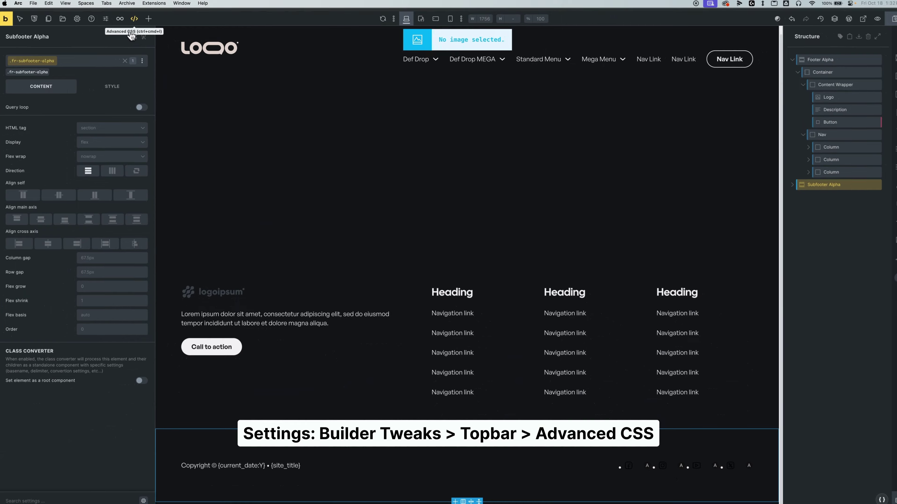
click(134, 19)
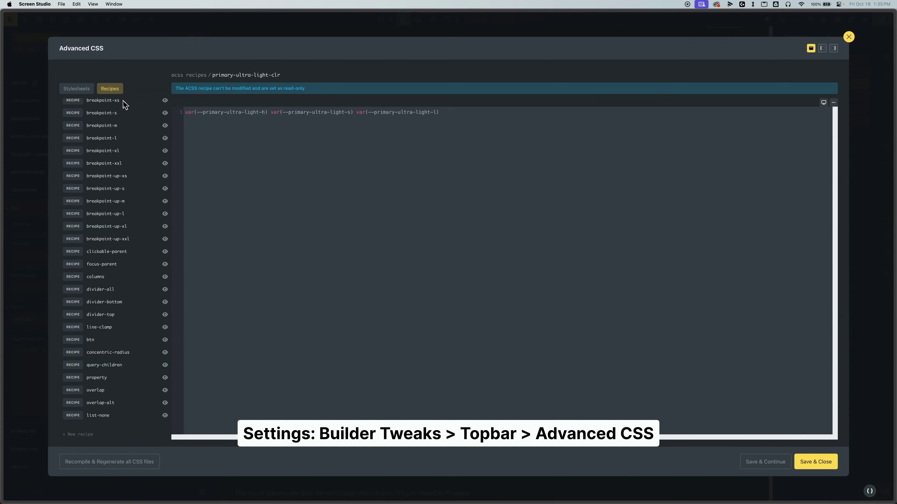
- View the primary-clr, primary-hover-clr and secondary-semi-dark-clr recipes, then the list-none recipe
scroll(112, 145, up, 15)
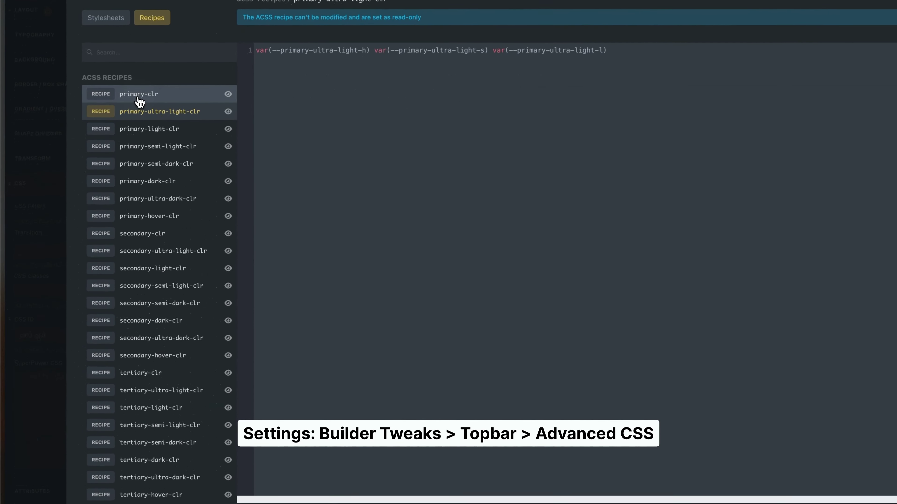
click(101, 144)
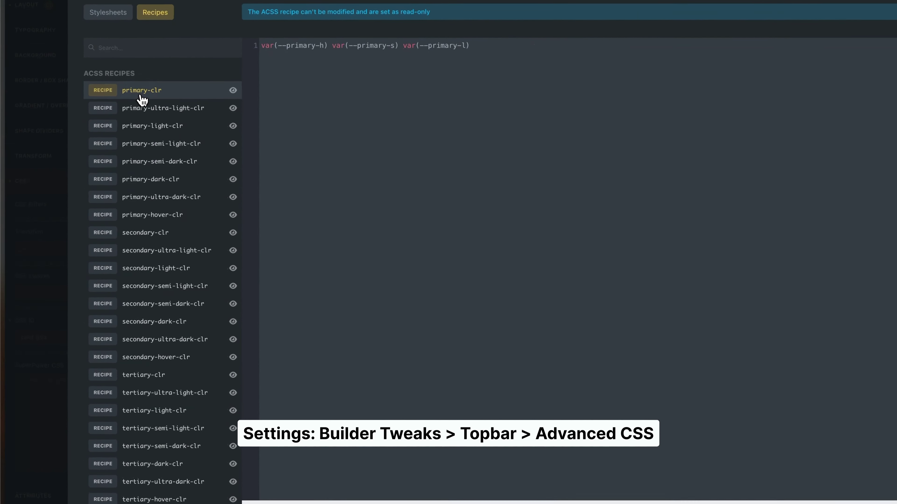
click(153, 216)
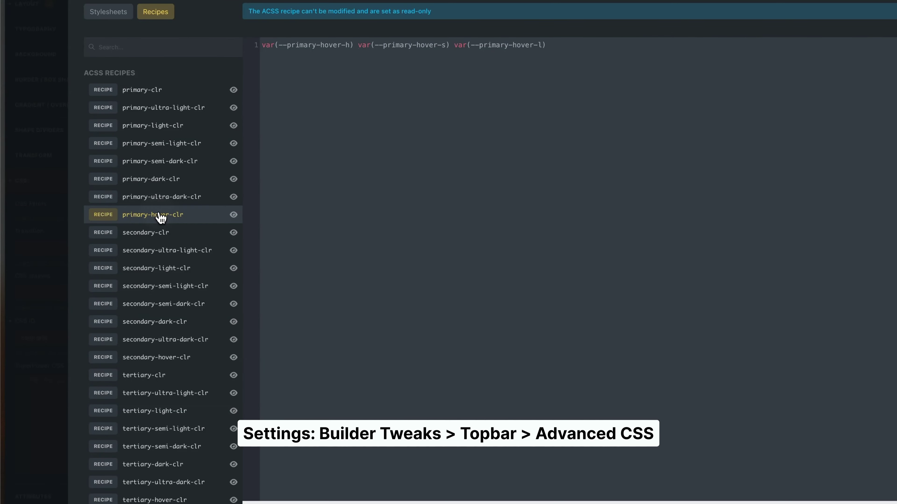
click(156, 304)
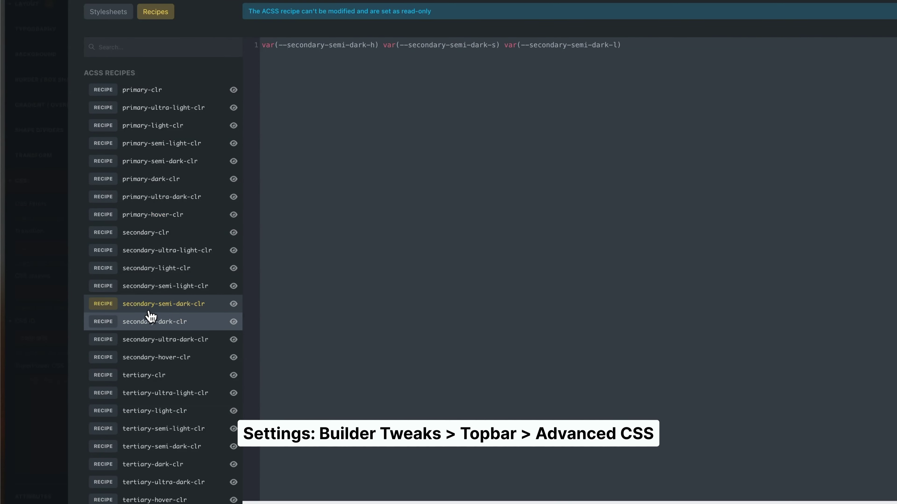
scroll(149, 318, down, 10)
scroll(172, 385, down, 3)
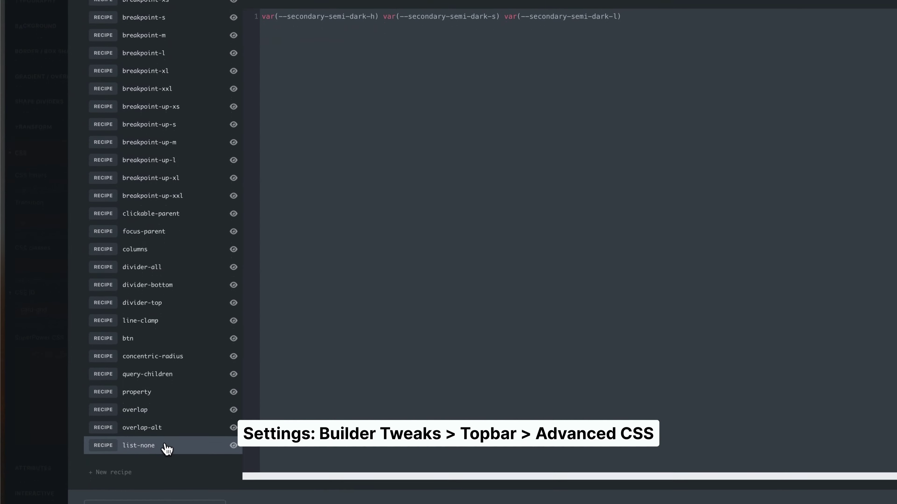
click(155, 441)
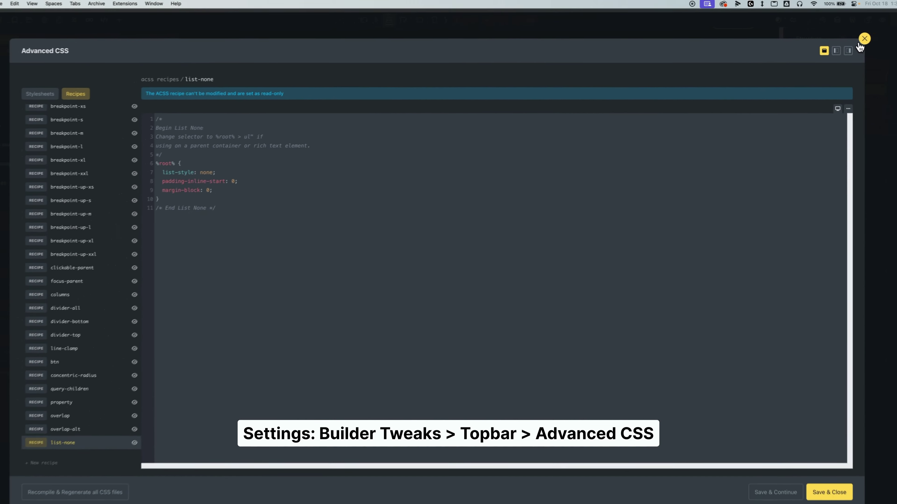
click(850, 38)
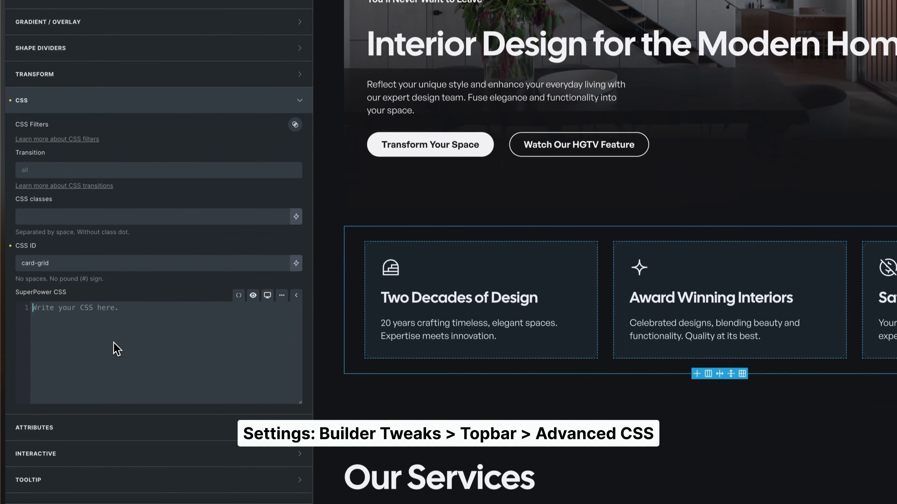
click(117, 437)
text(@li)
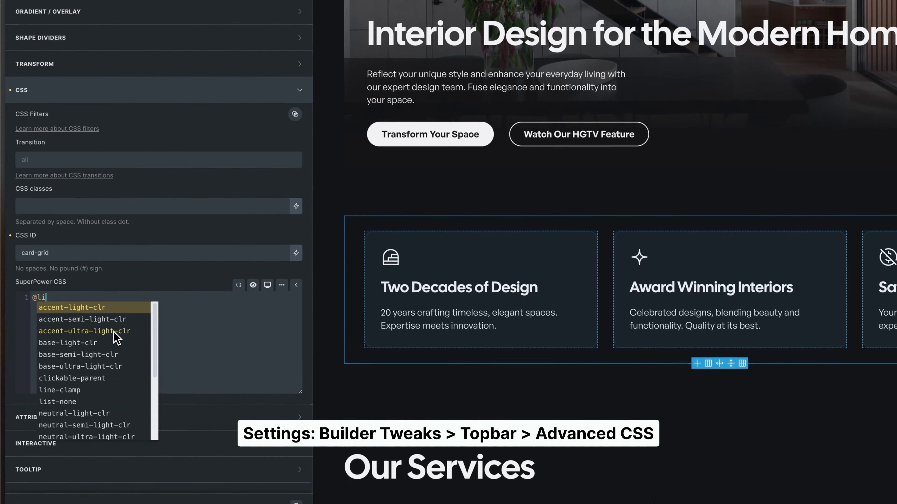
text(st-none)
key(Return)
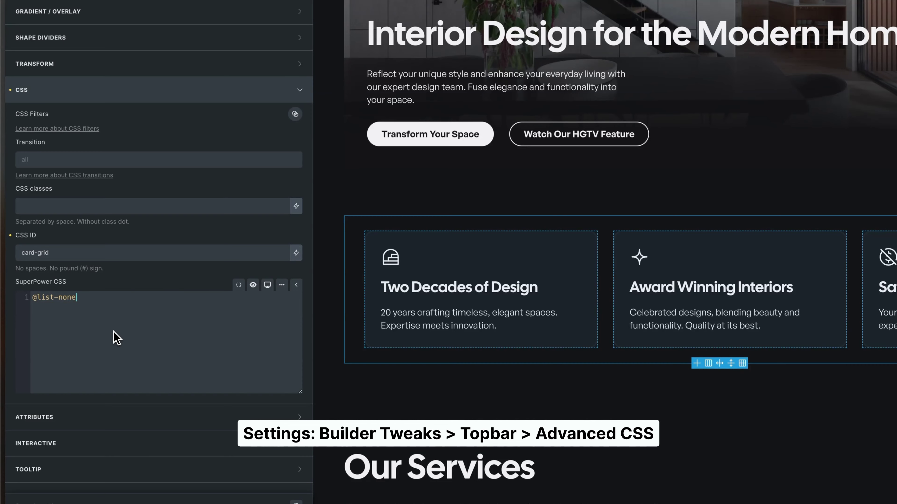
key(Tab)
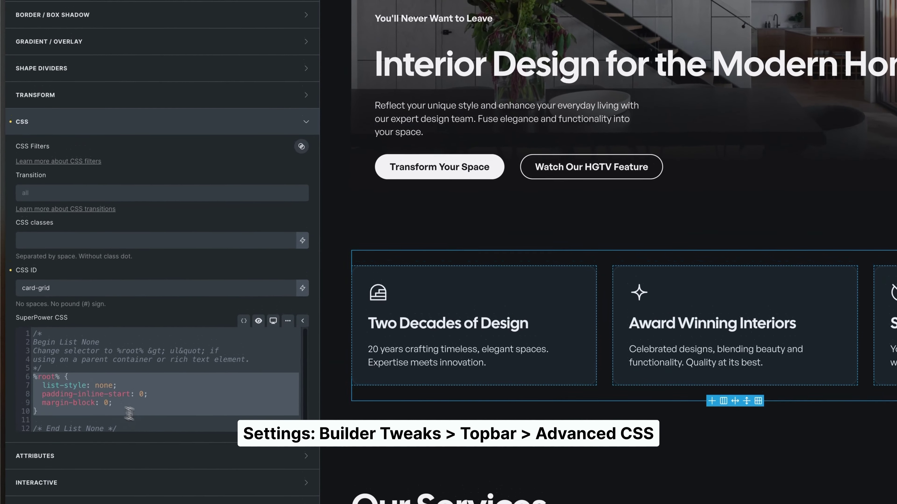
drag(32, 356, 37, 373)
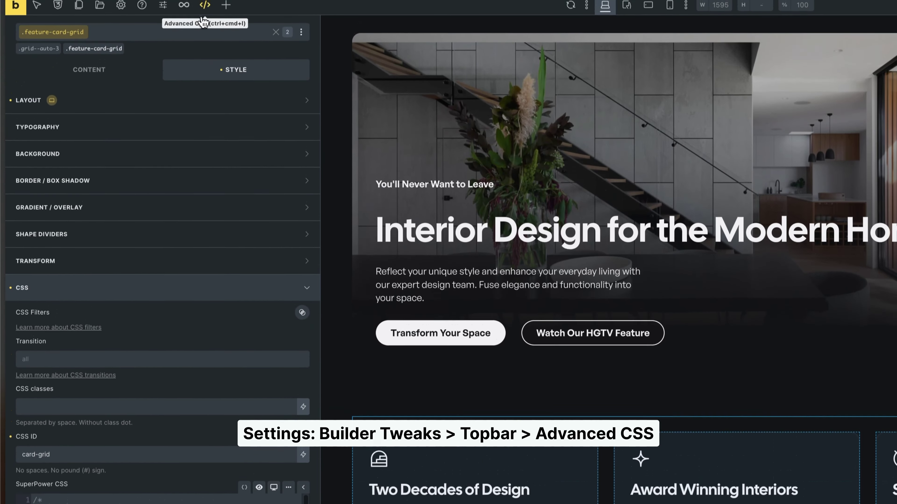
- Add a new recipe named 'test' in the Advanced CSS recipe manager
click(204, 21)
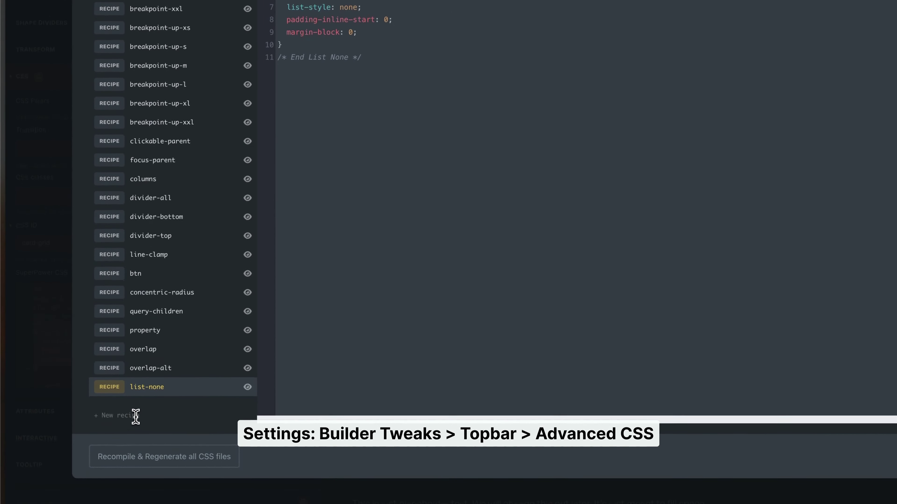
click(136, 417)
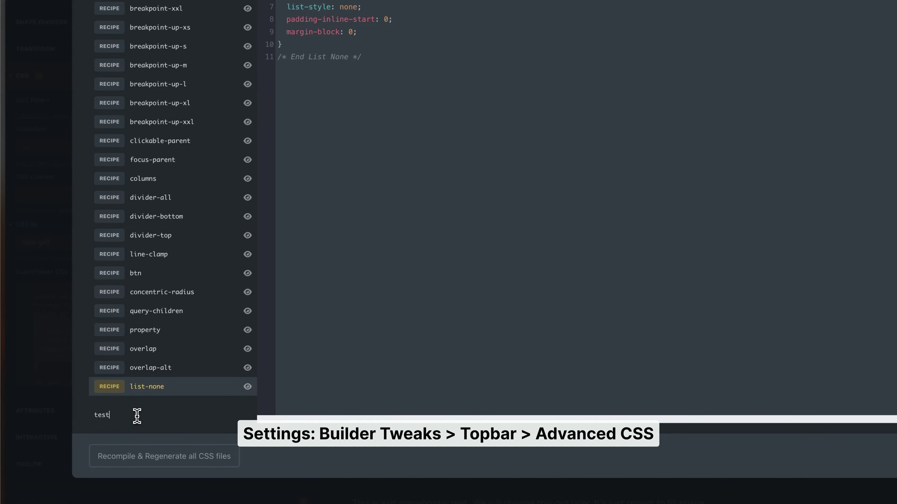
text(test)
key(Return)
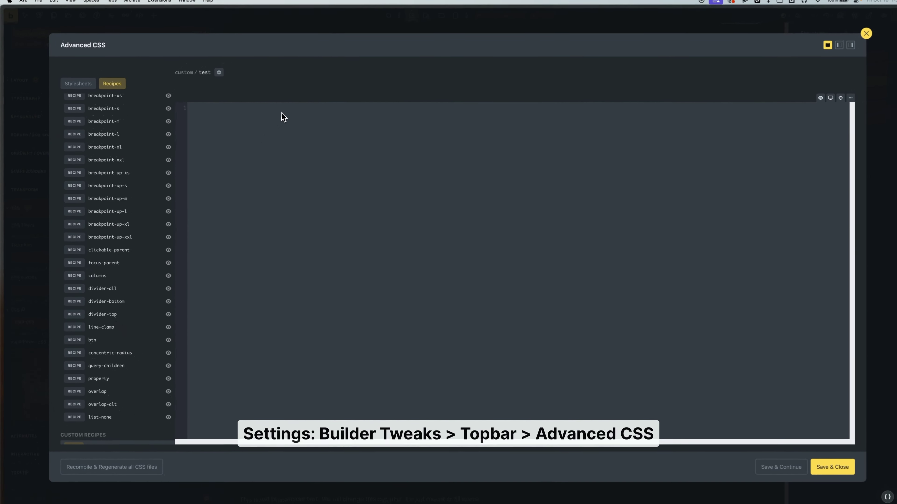
text(kjasdf)
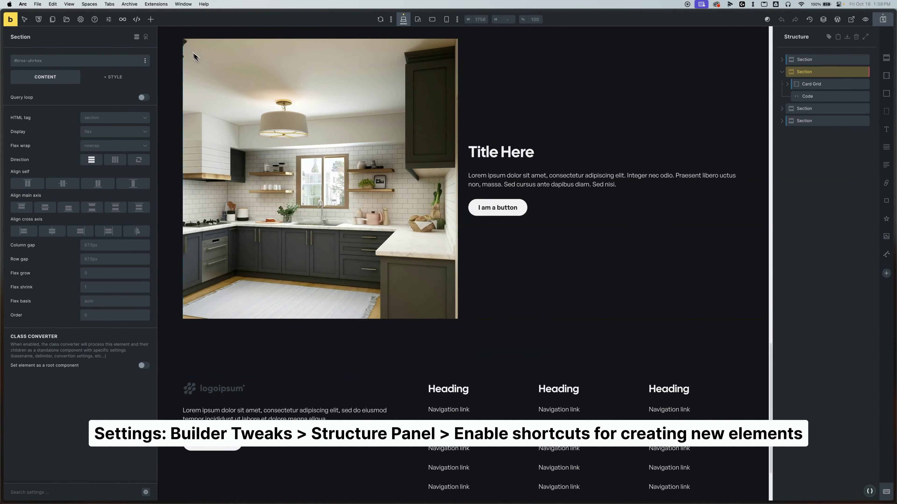
- Add a section with an image and a block holding a heading, basic text and button
click(151, 20)
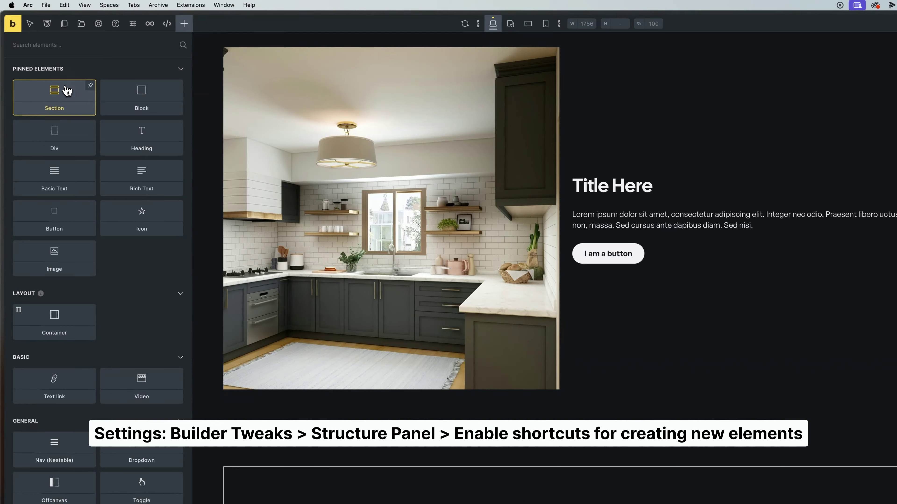
click(66, 91)
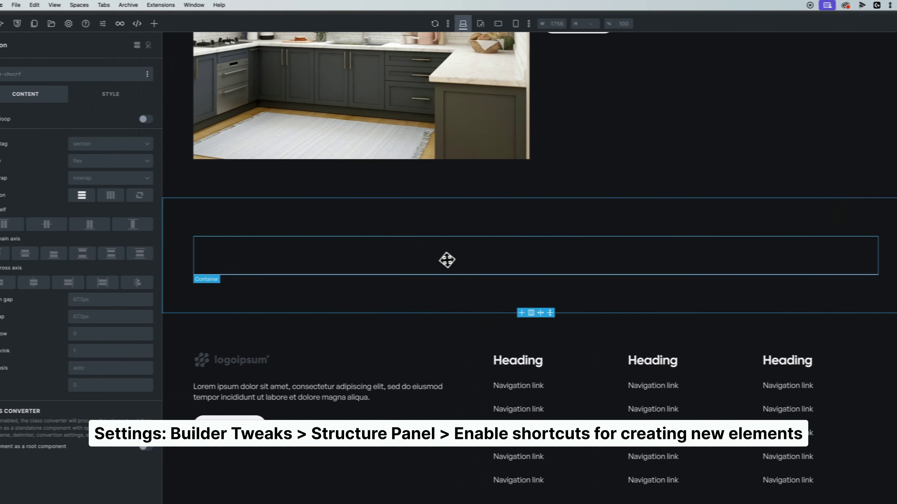
click(154, 23)
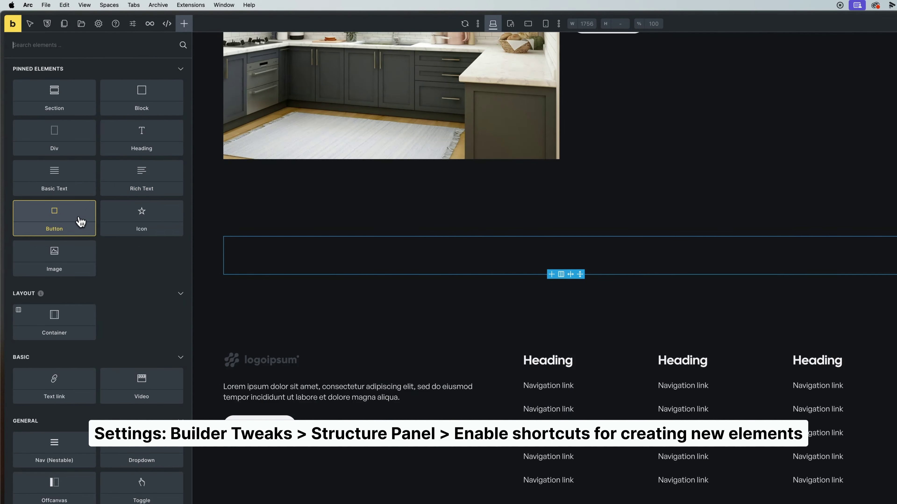
click(62, 264)
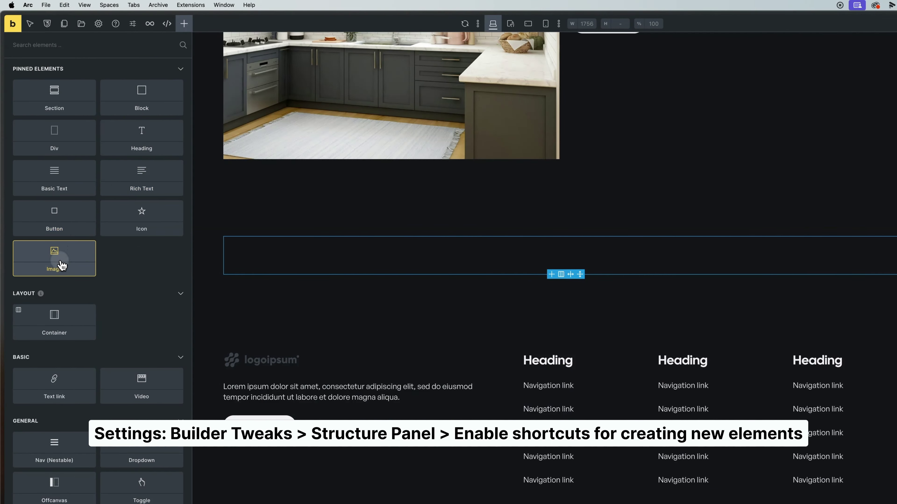
click(137, 91)
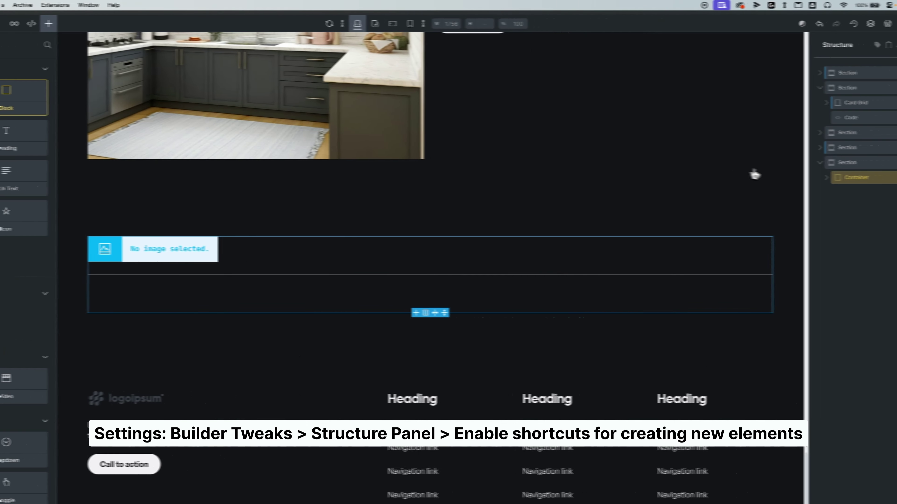
click(791, 205)
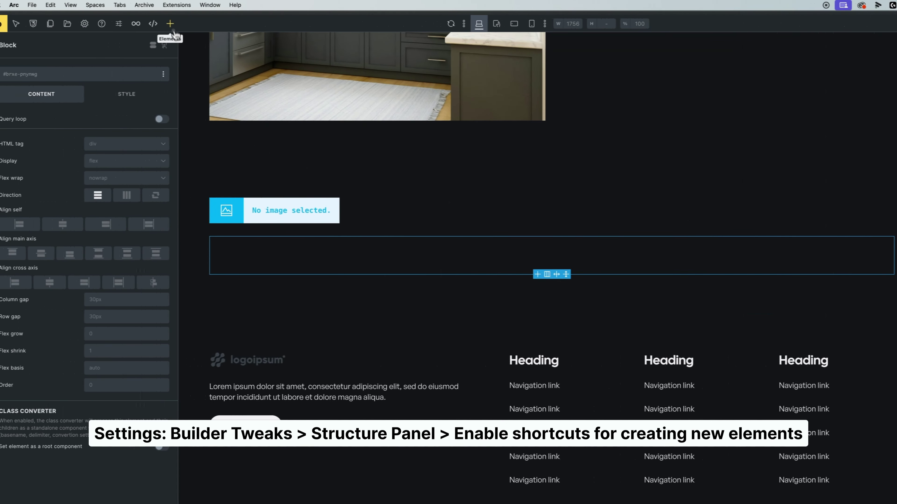
click(182, 24)
click(138, 142)
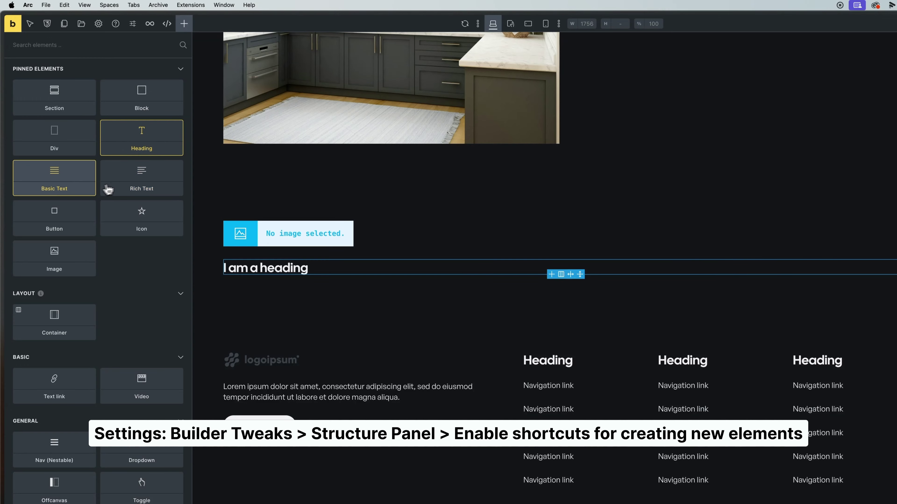
click(54, 187)
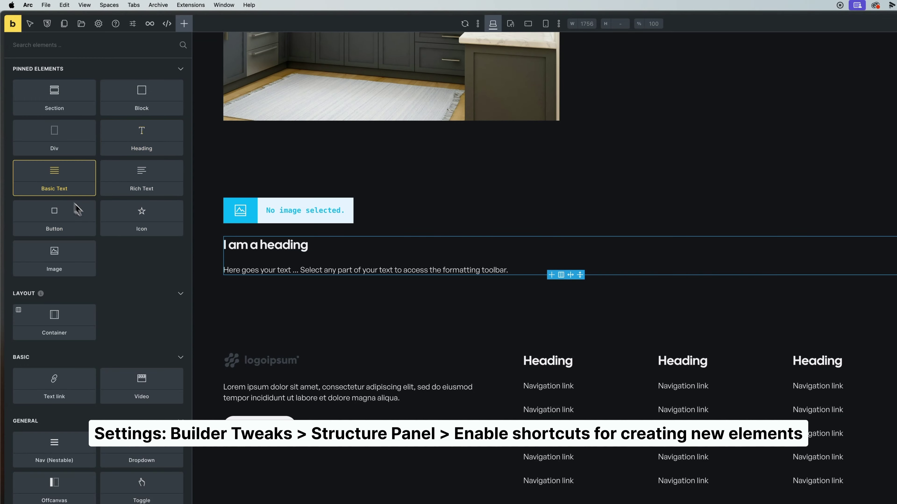
click(62, 224)
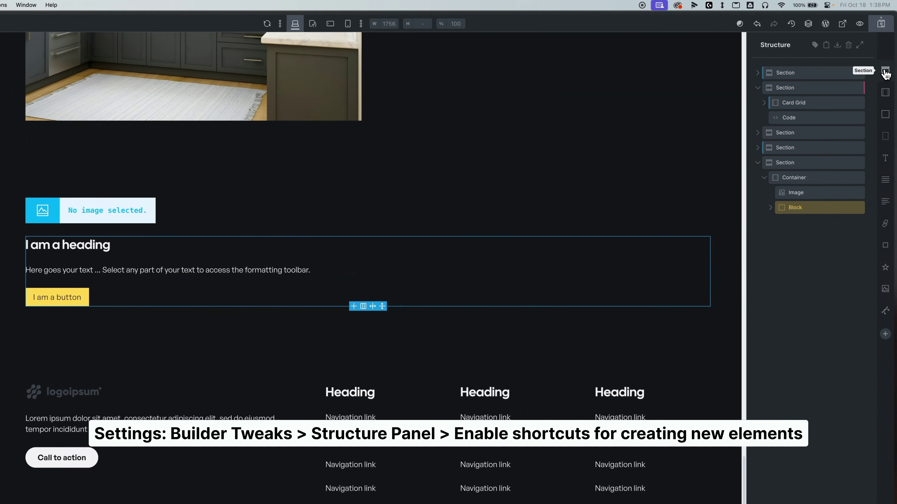
- Add a second section with an image and a block of heading, basic text and button
click(886, 72)
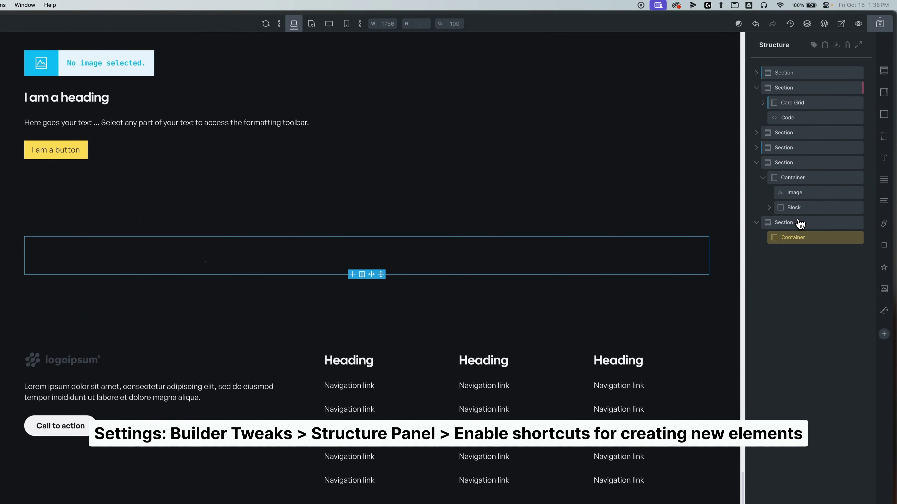
click(884, 289)
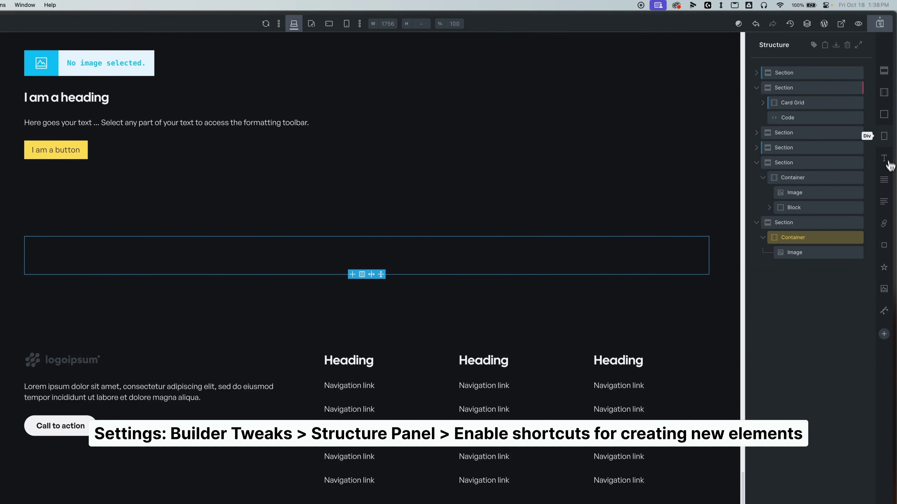
click(883, 136)
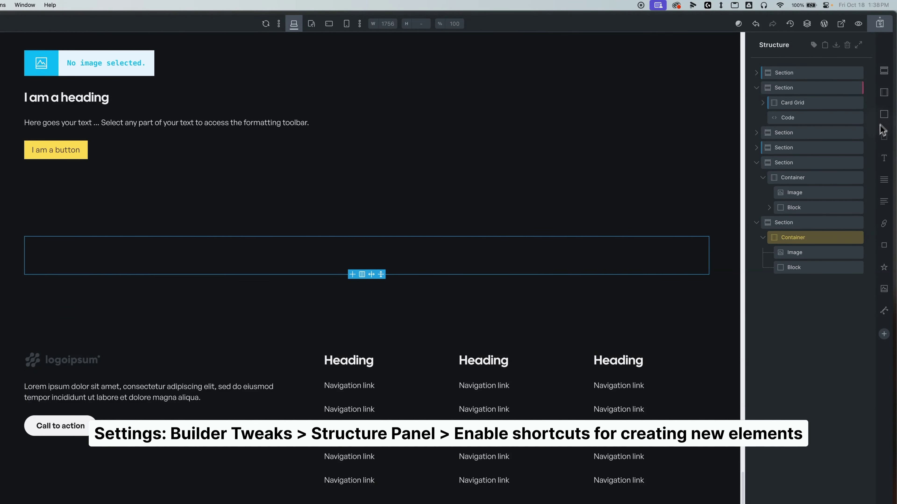
click(886, 159)
click(886, 178)
click(886, 247)
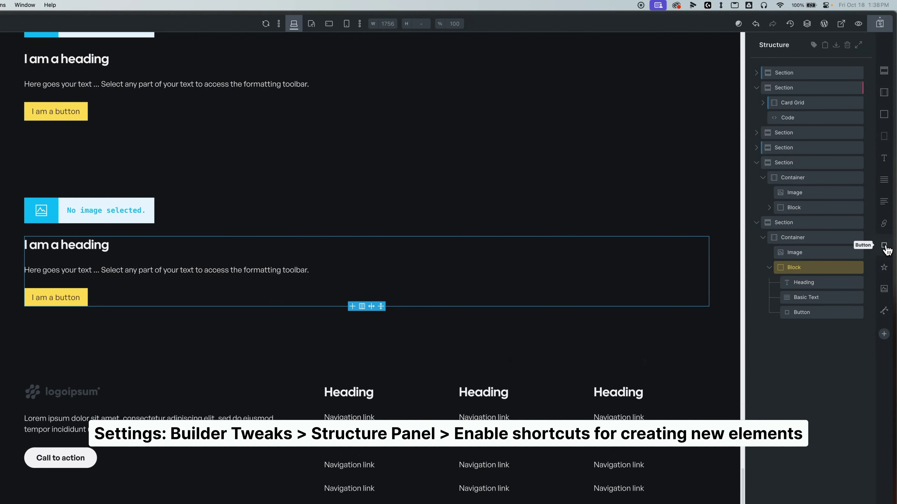
scroll(326, 250, up, 2)
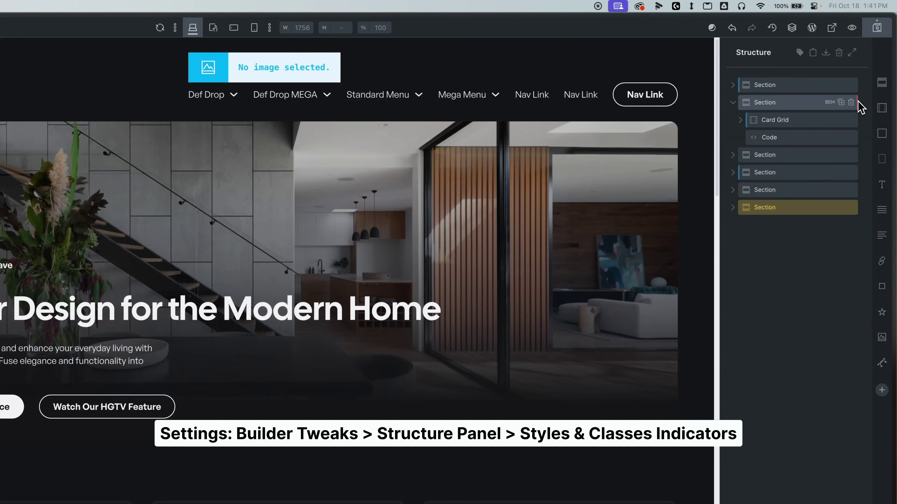
- Select the feature section, show its Style settings, and expand Card Grid to list its three cards
click(855, 104)
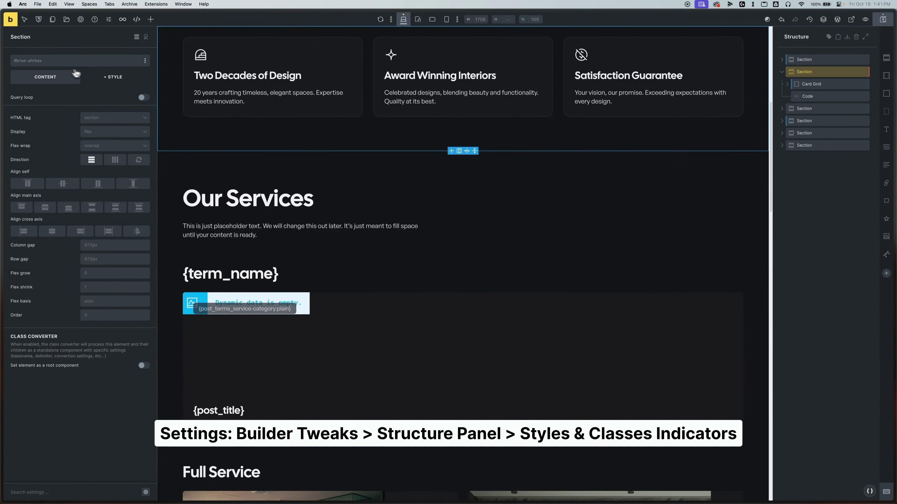
click(108, 76)
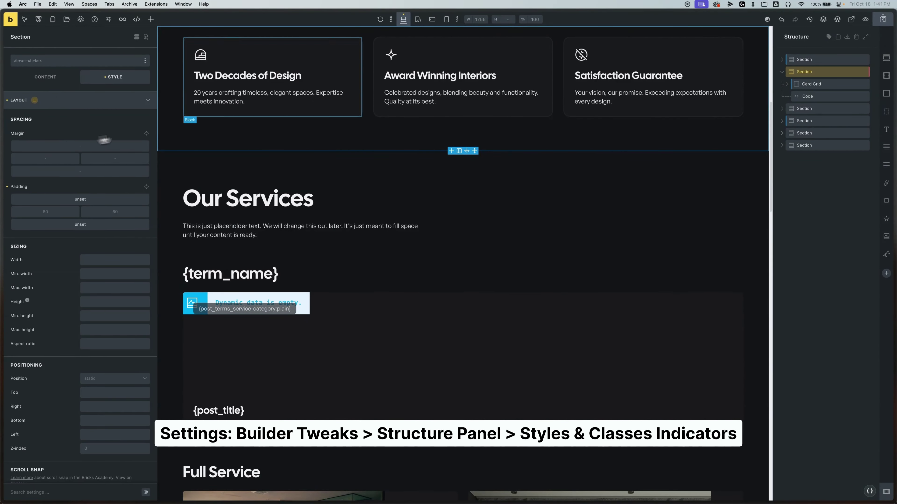
click(806, 84)
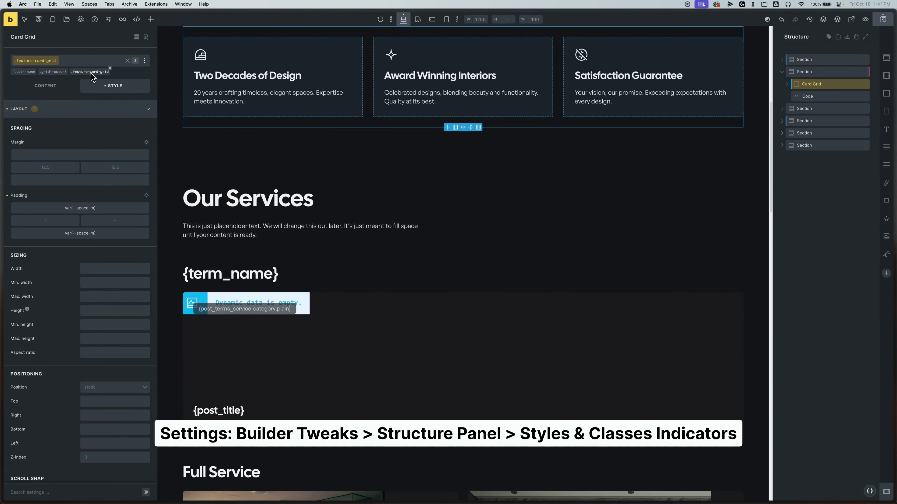
click(799, 85)
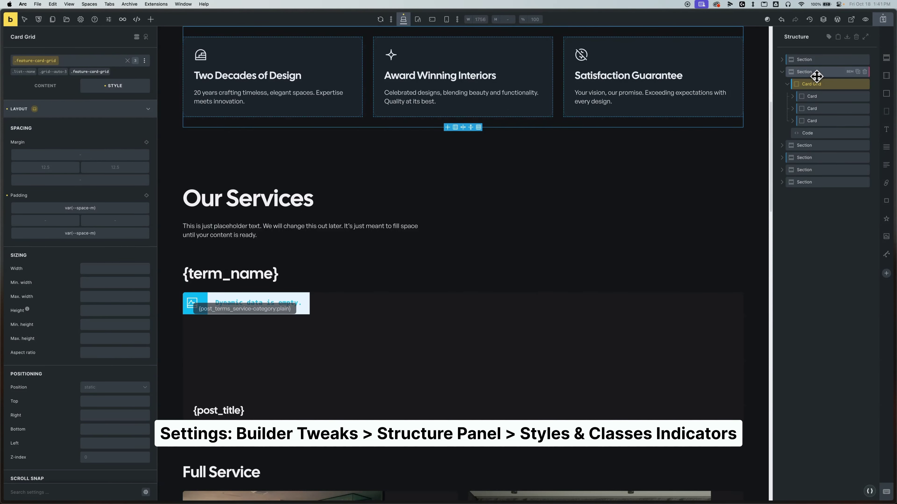
click(816, 77)
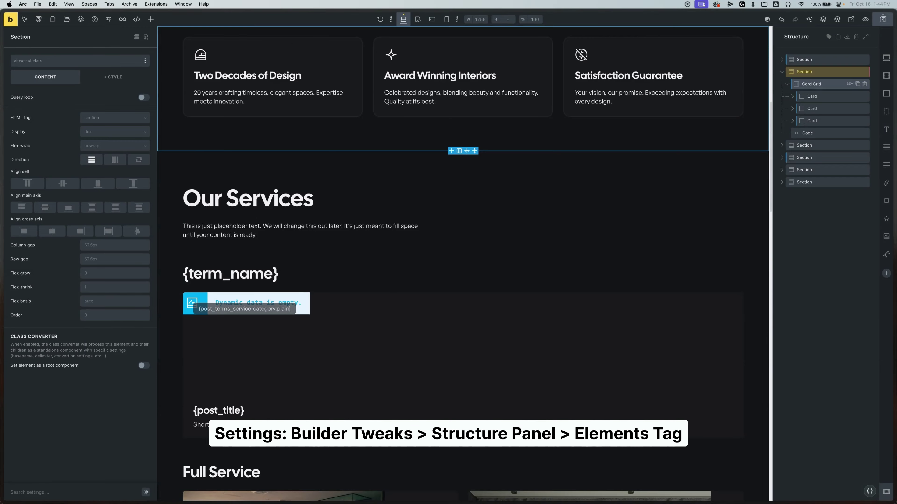
- Set the Card Grid's HTML tag to ul
click(820, 98)
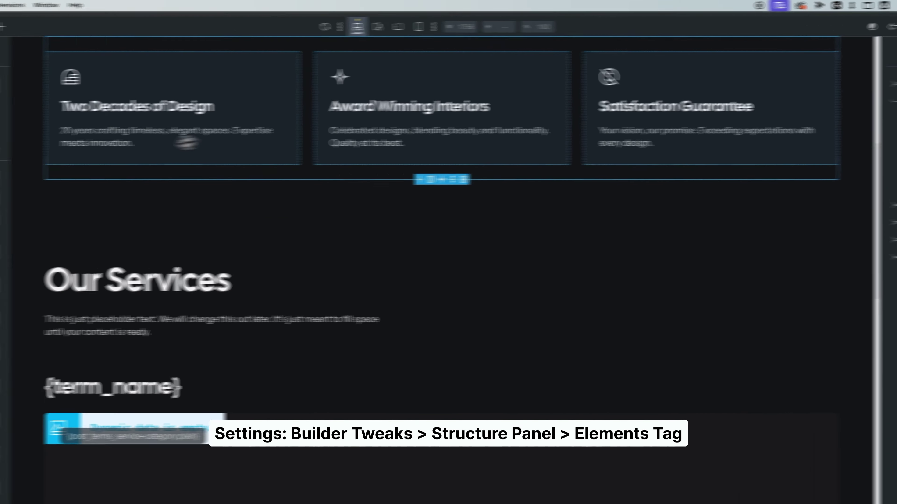
click(134, 150)
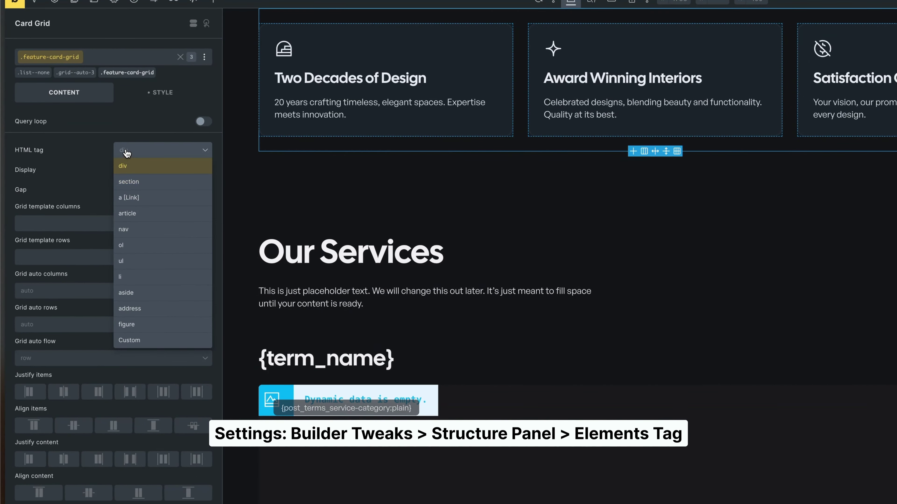
click(136, 260)
- Make the first Card an li and show element HTML tags in the structure tree
click(791, 137)
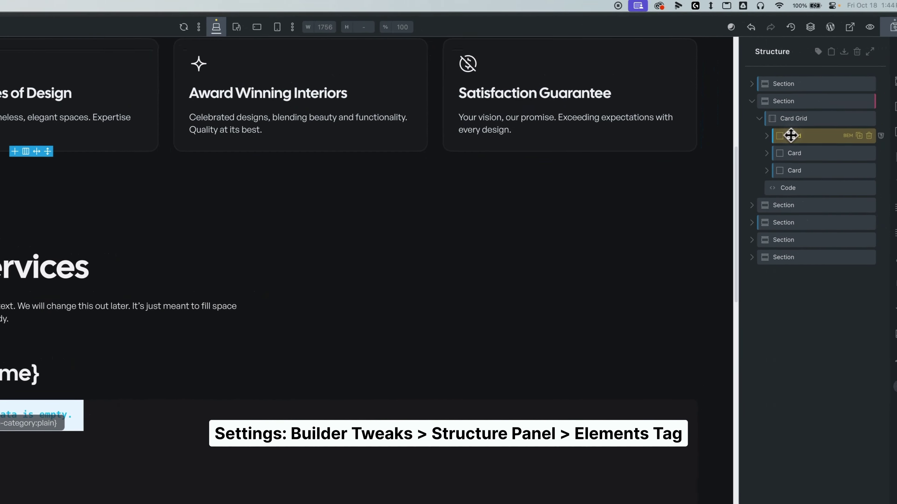
click(120, 192)
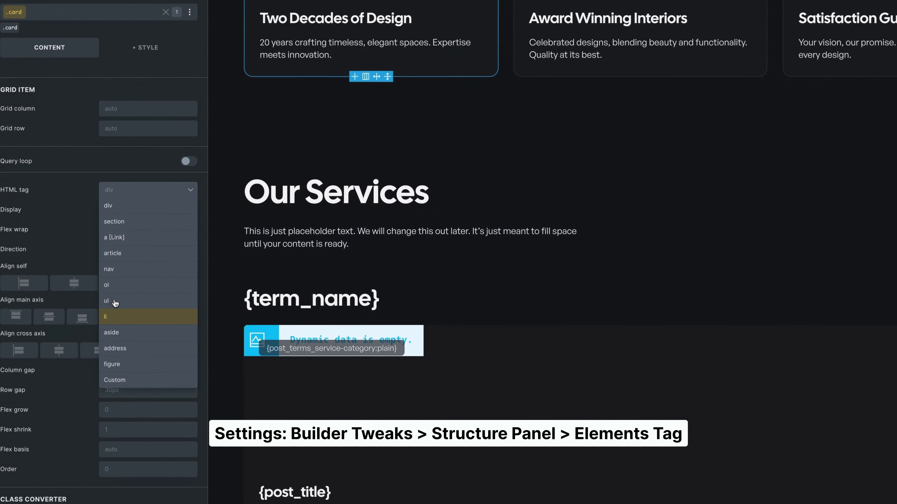
click(122, 313)
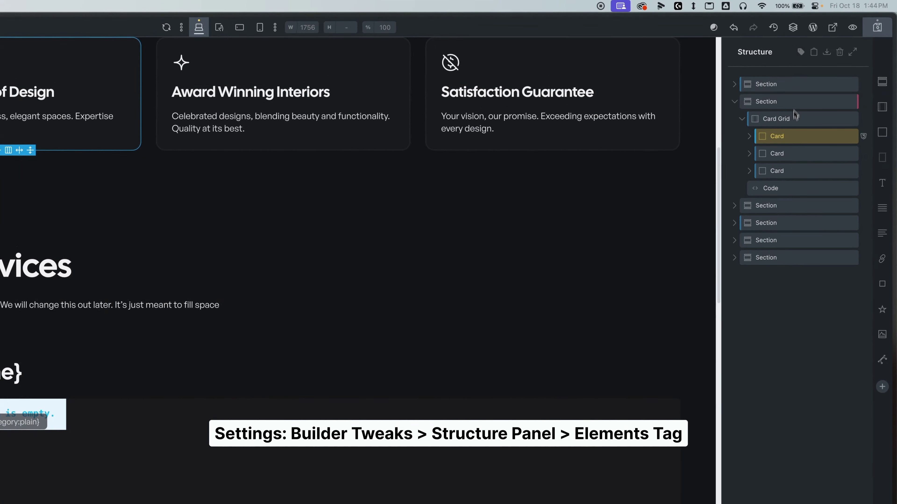
click(801, 53)
click(786, 120)
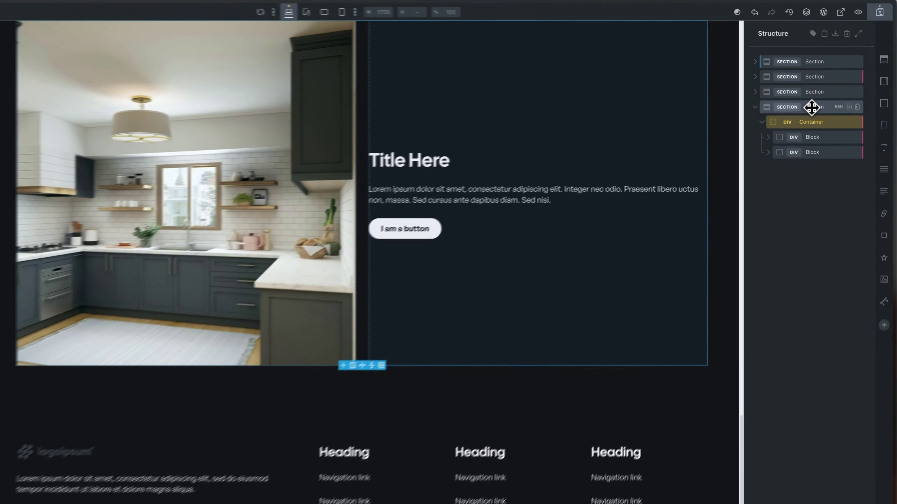
- Check the kitchen section's context menu, then browse its class list and Container
right_click(833, 97)
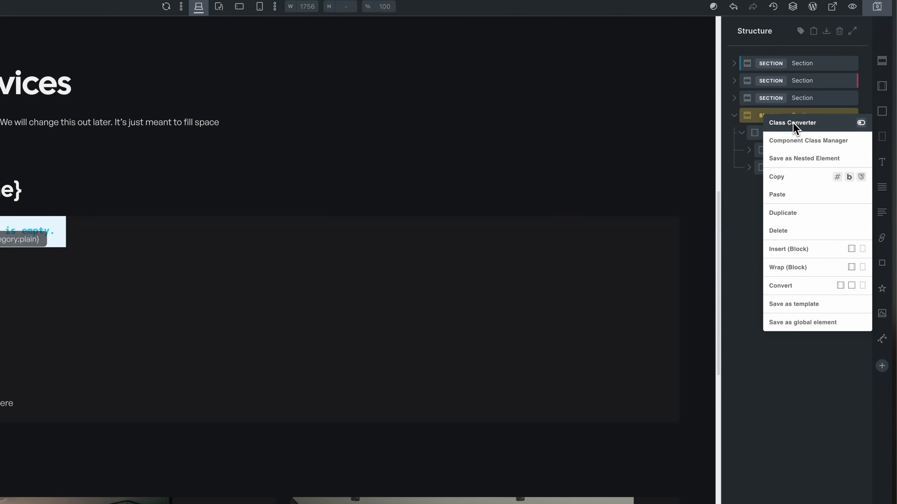
click(746, 265)
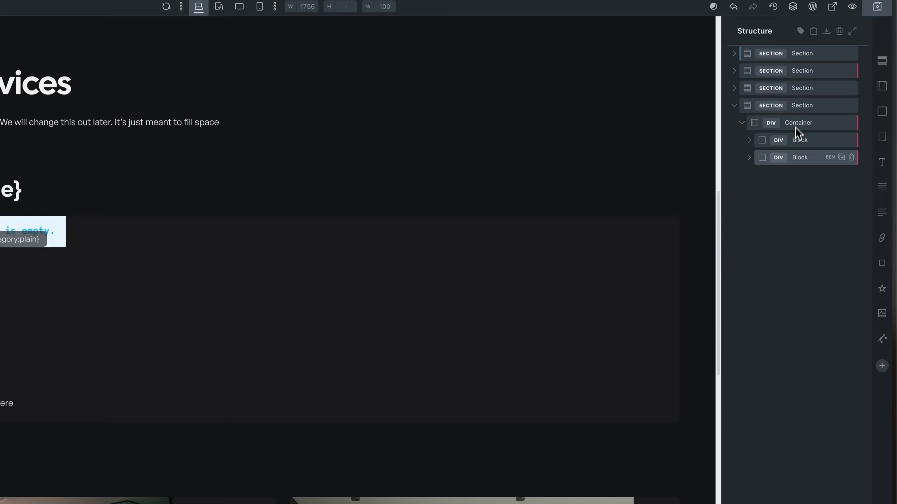
click(798, 105)
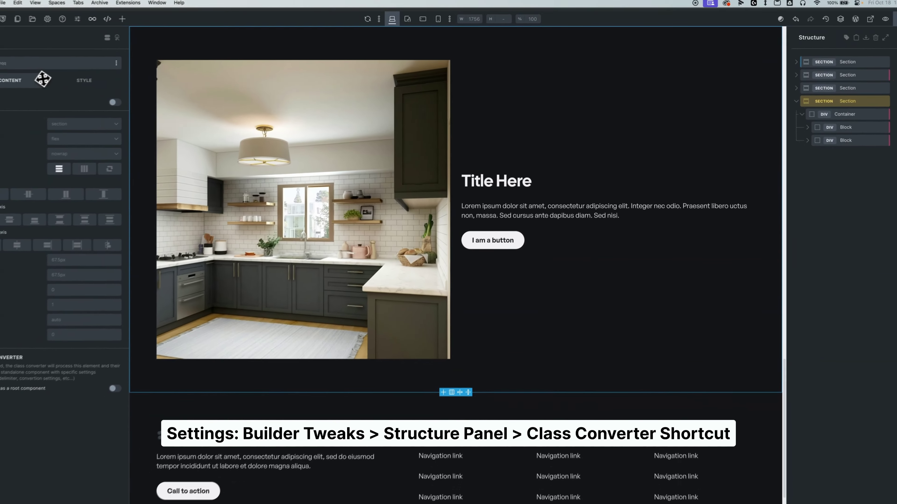
click(53, 64)
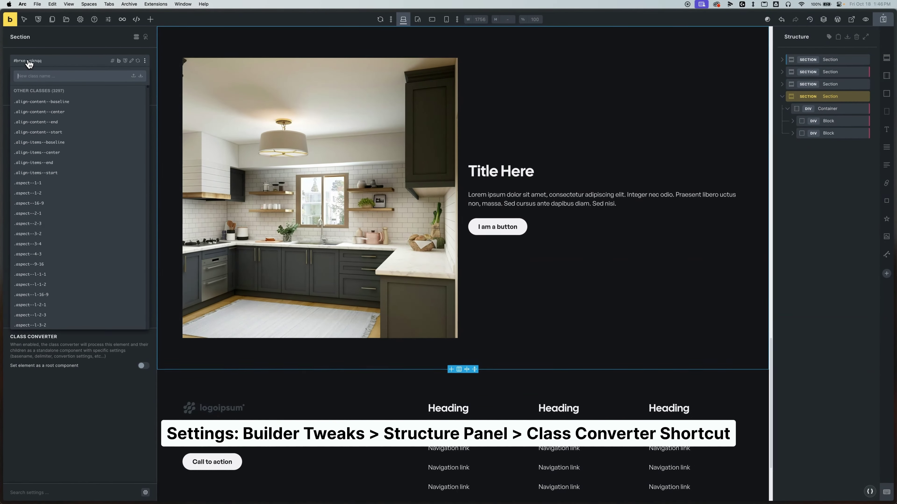
click(822, 108)
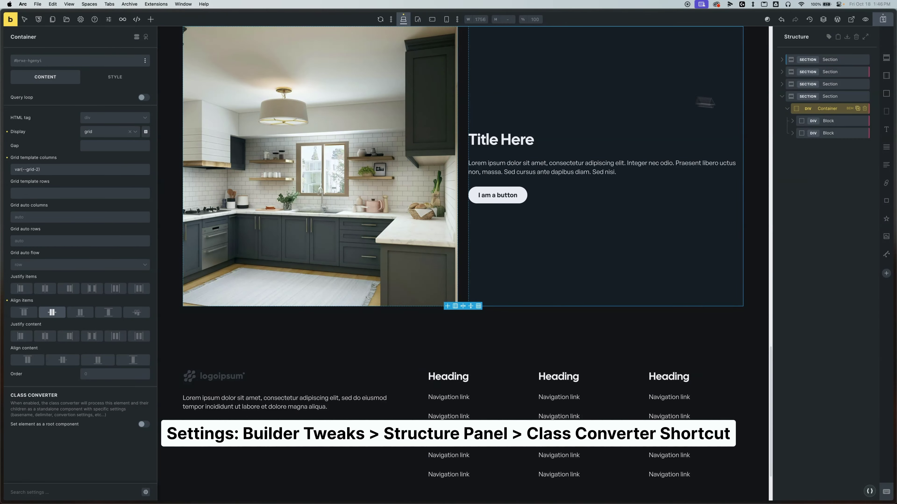
click(830, 96)
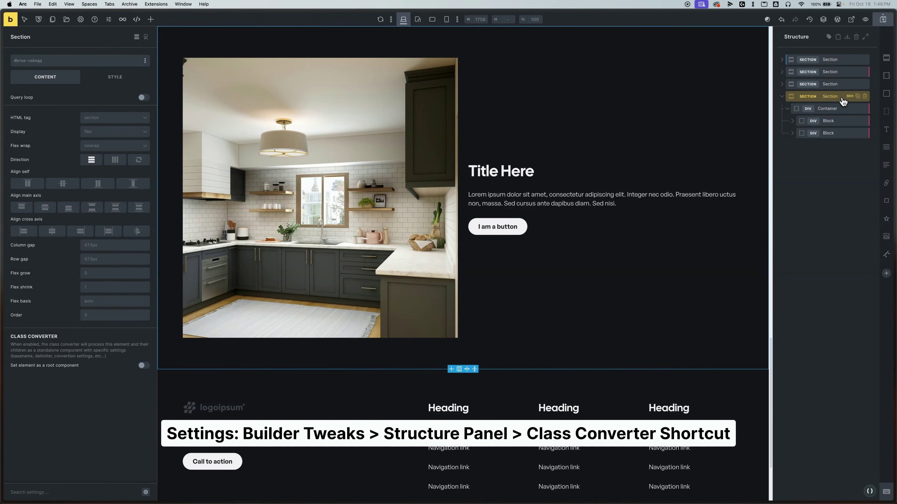
- Preview the section's BEM class names, view the Container's content settings, and reopen the section's context menu
click(850, 97)
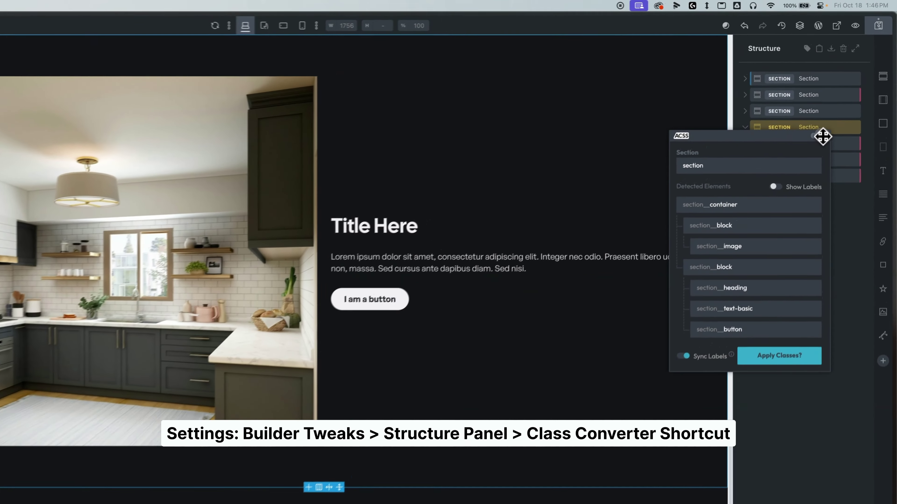
click(841, 102)
click(800, 156)
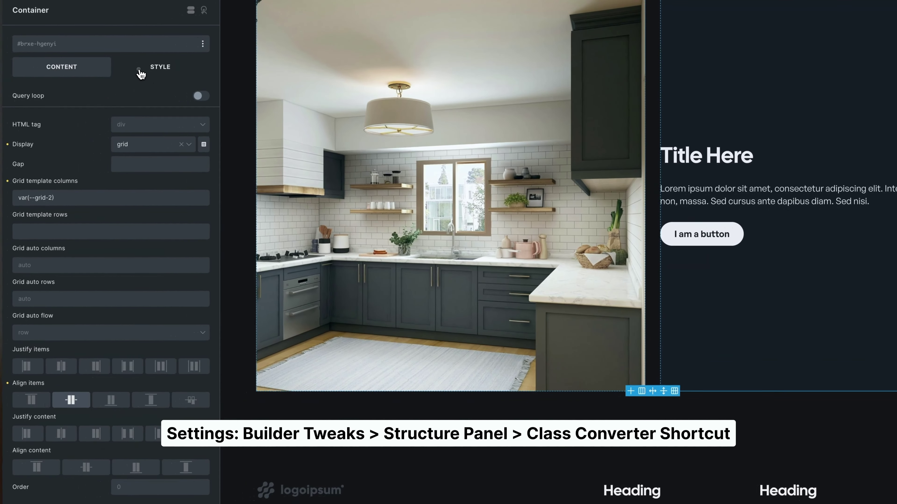
click(71, 68)
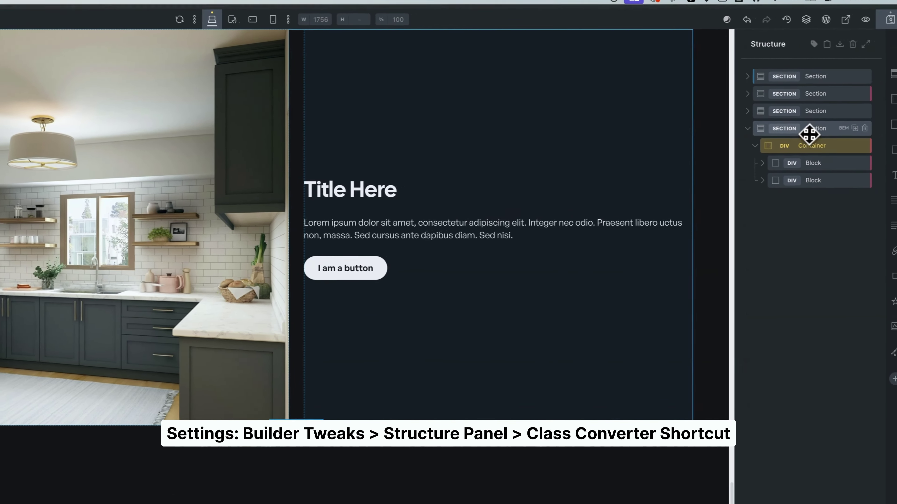
right_click(783, 132)
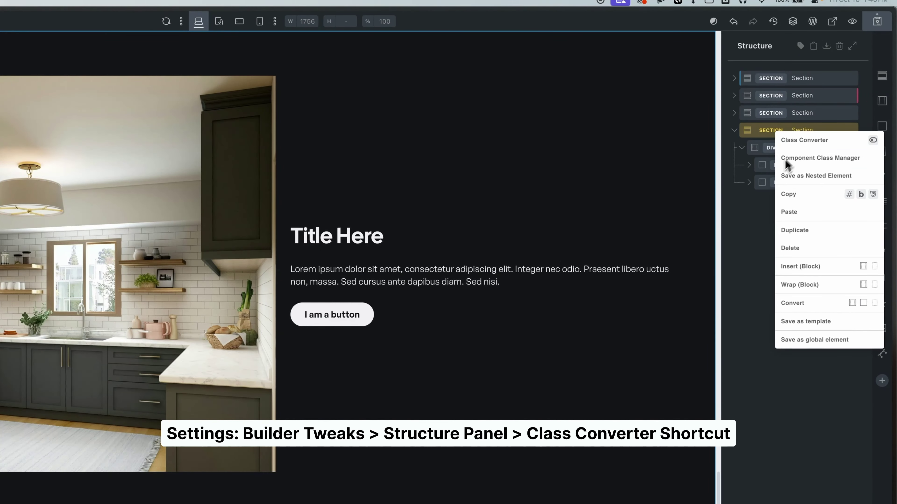
click(811, 131)
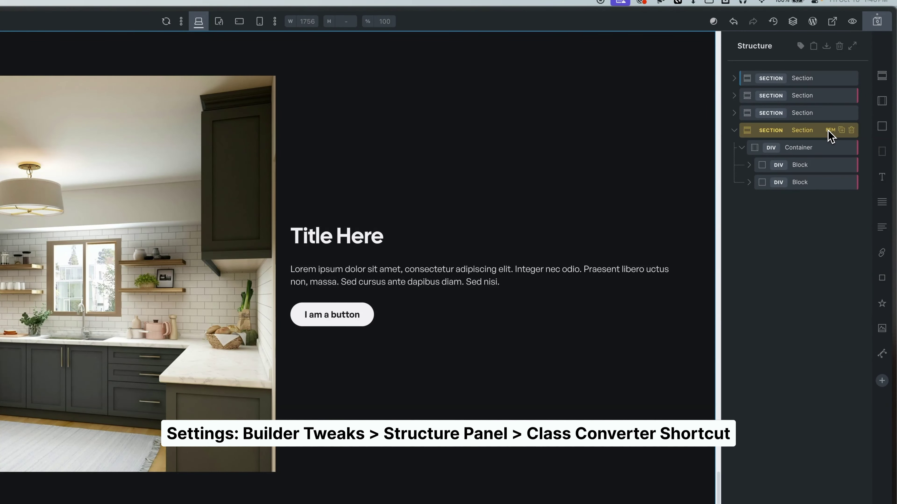
right_click(799, 134)
- Convert the kitchen section to test-section BEM classes, erasing ID styles, renaming a block and skipping the button
click(812, 139)
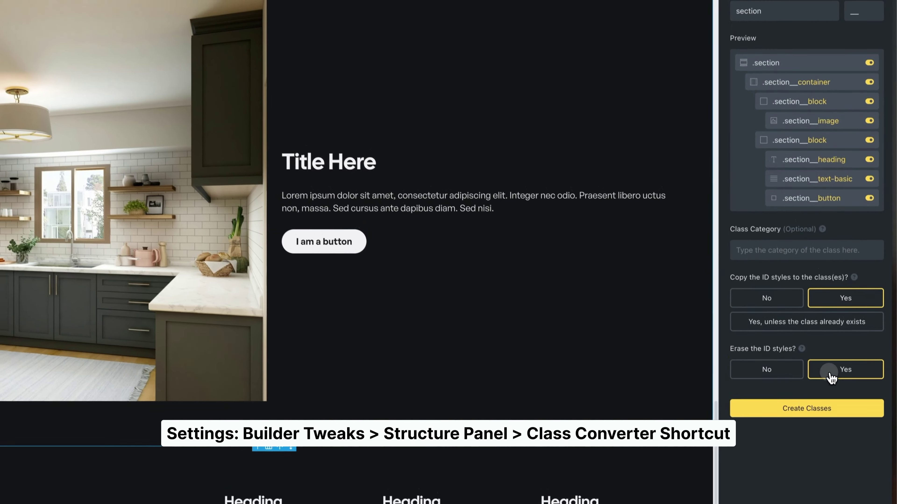
click(843, 316)
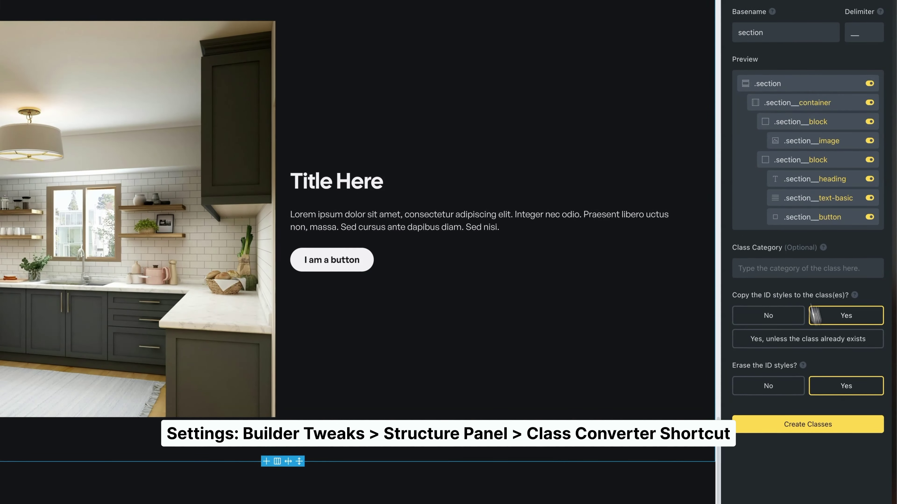
double_click(763, 40)
text(test)
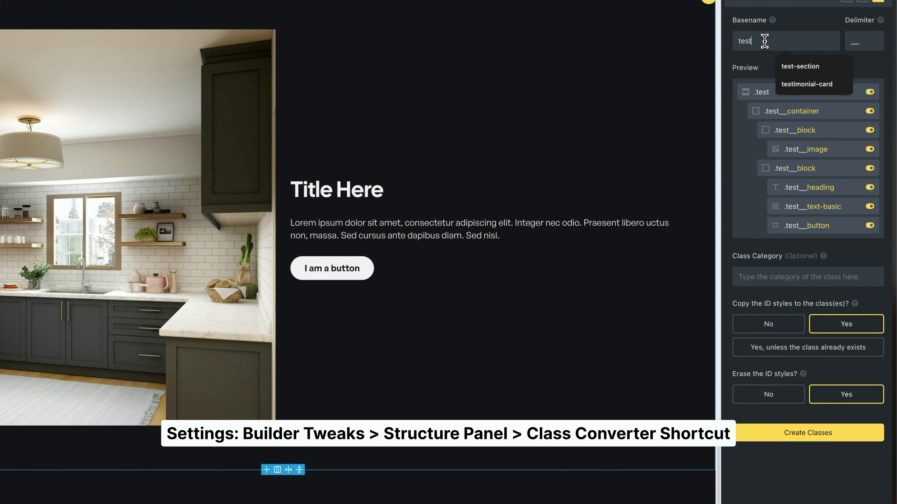
text(-section)
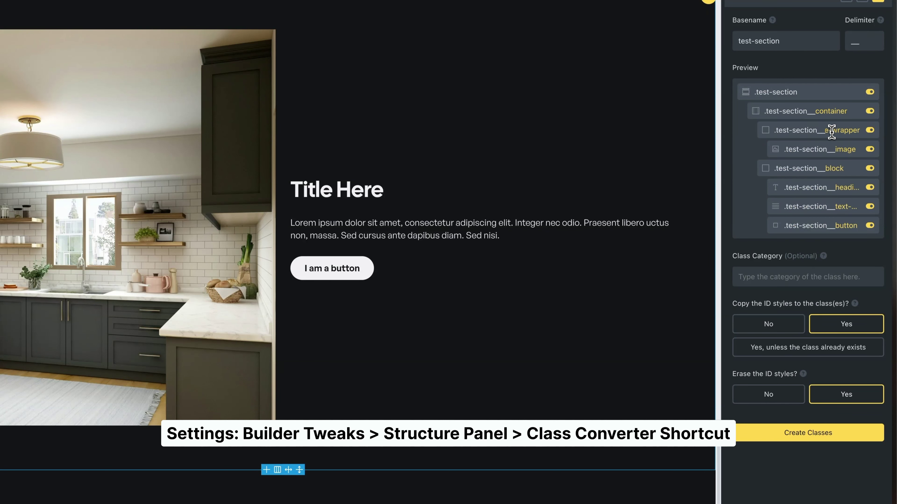
double_click(836, 169)
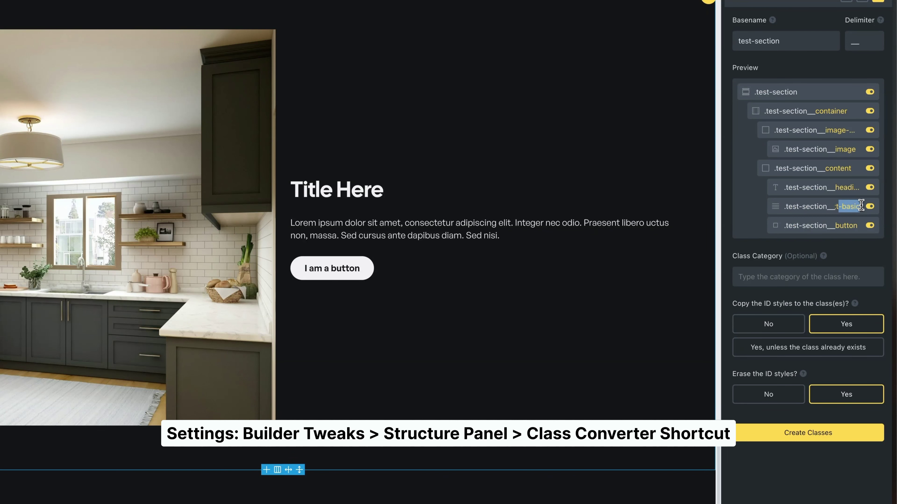
click(870, 226)
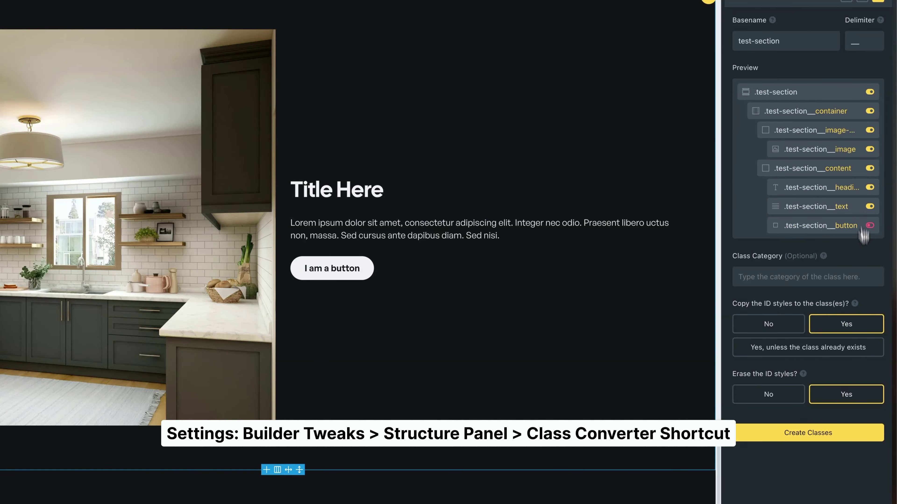
click(812, 431)
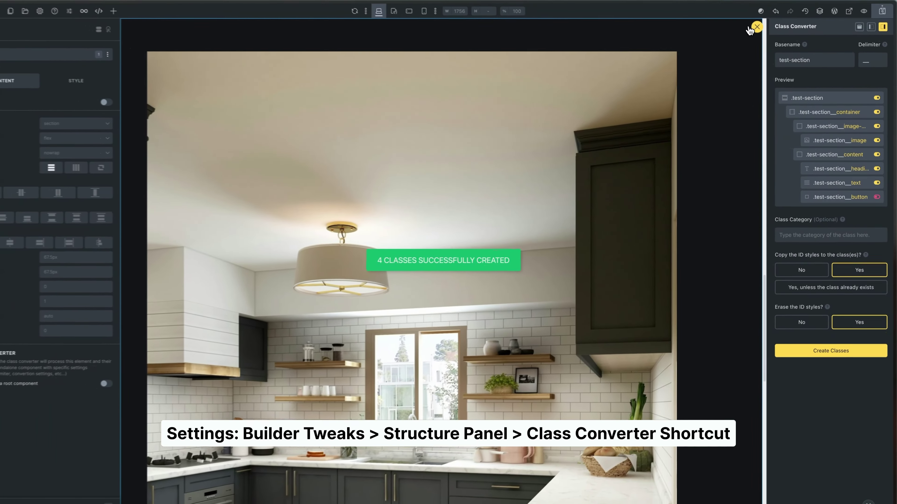
click(755, 27)
click(827, 108)
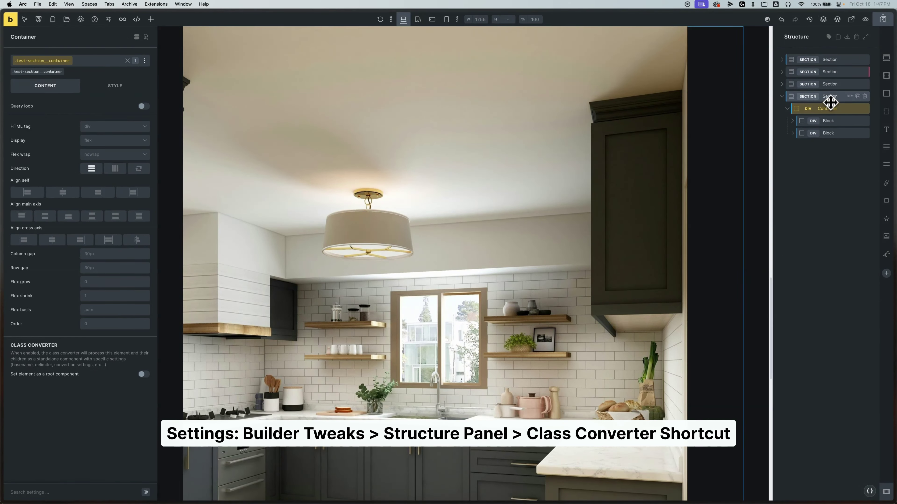
click(828, 121)
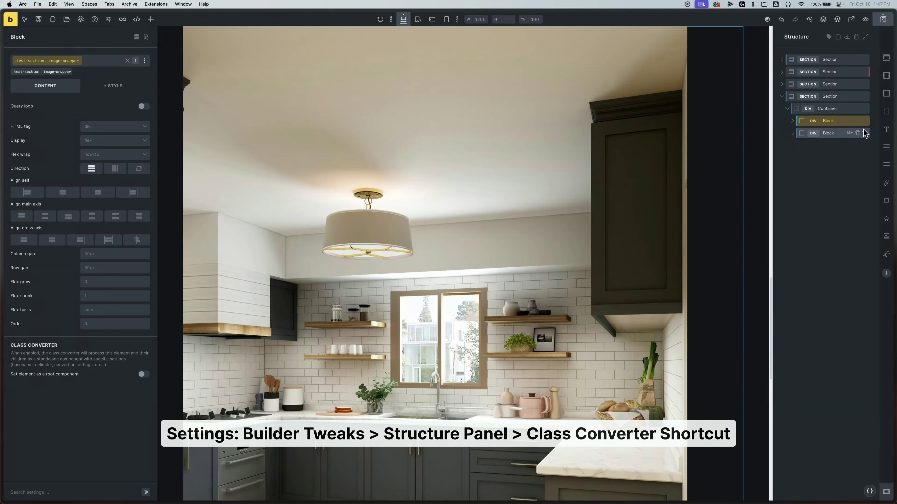
click(816, 97)
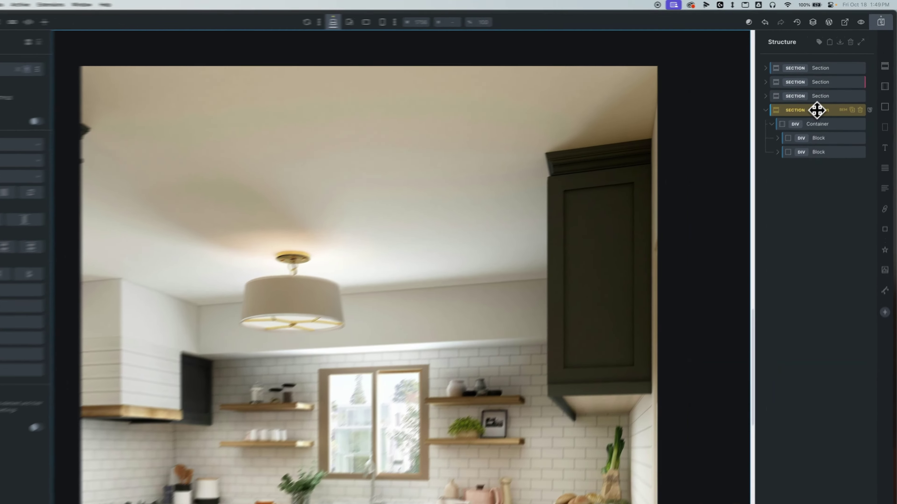
- Open the Component Class Manager for the fourth section's classes and switch to Bulk Actions
right_click(826, 96)
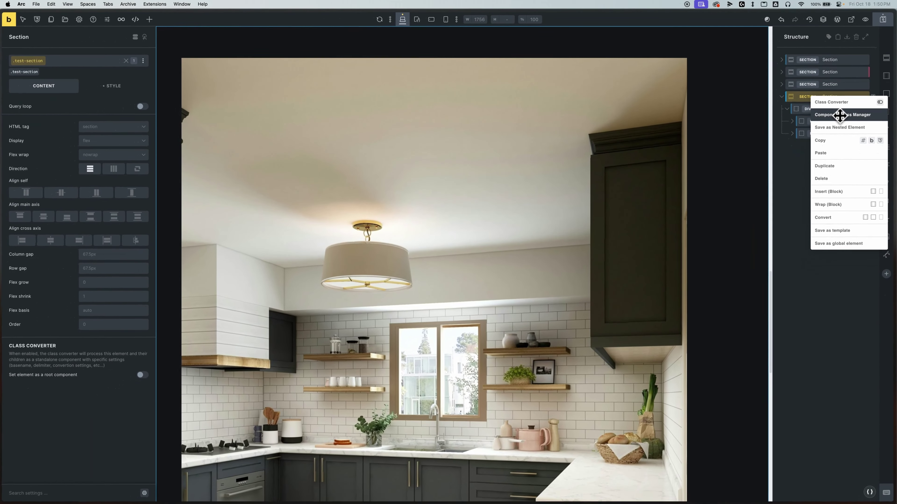
click(109, 22)
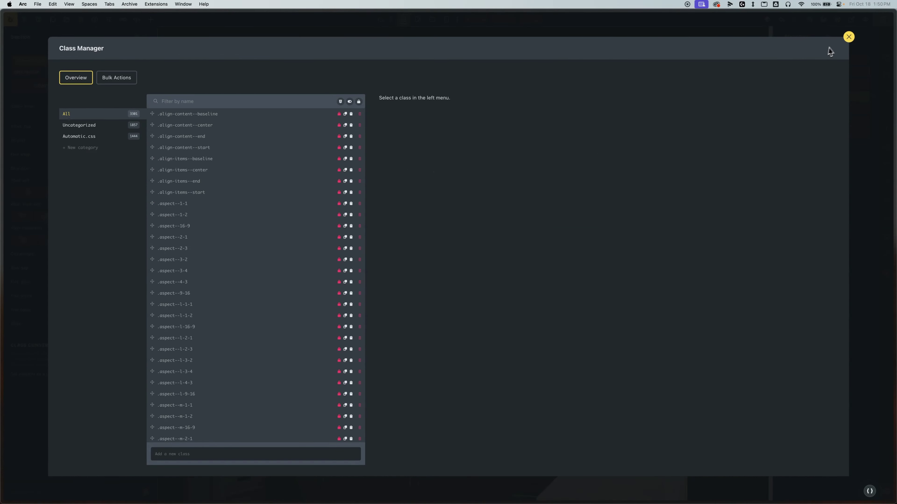
click(849, 37)
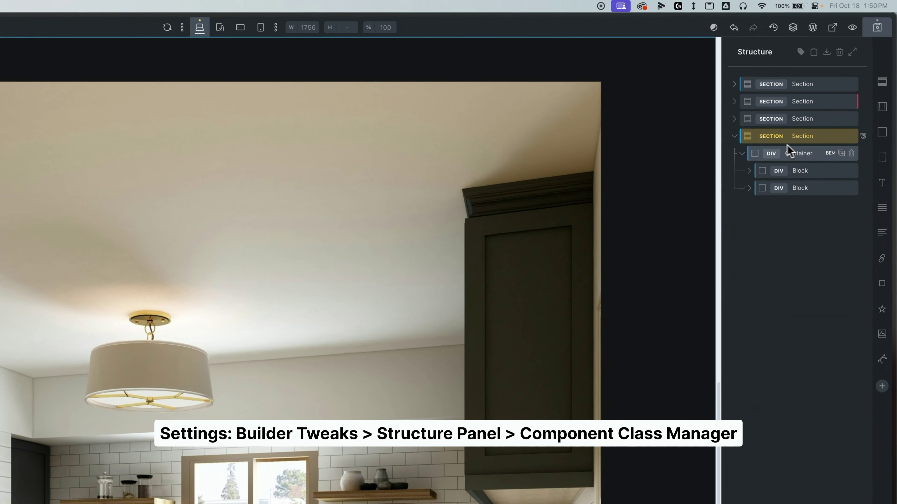
right_click(804, 137)
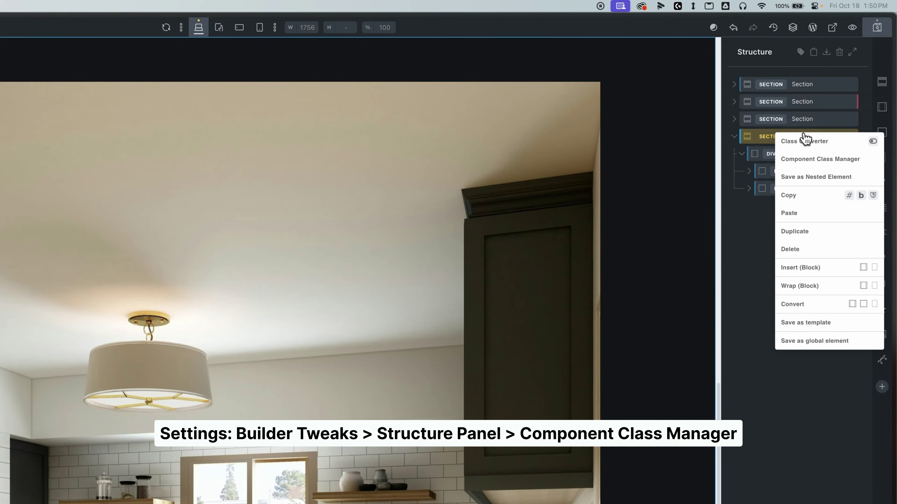
click(801, 163)
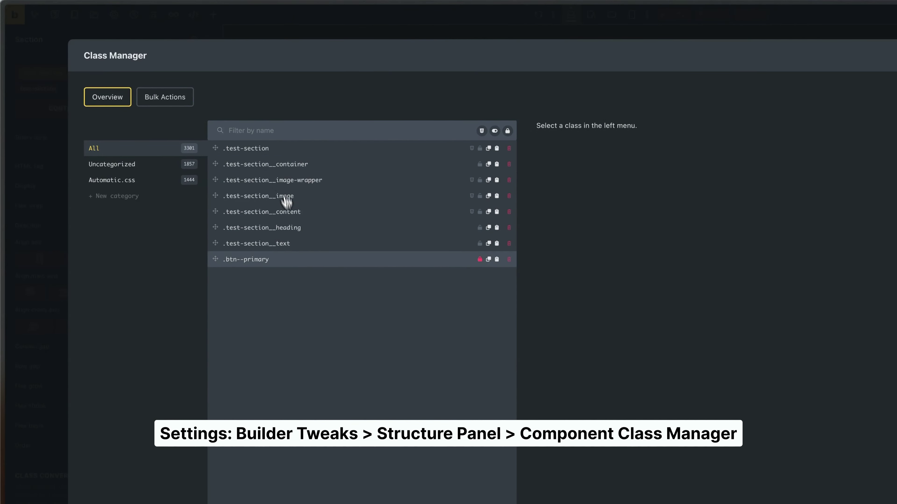
click(169, 101)
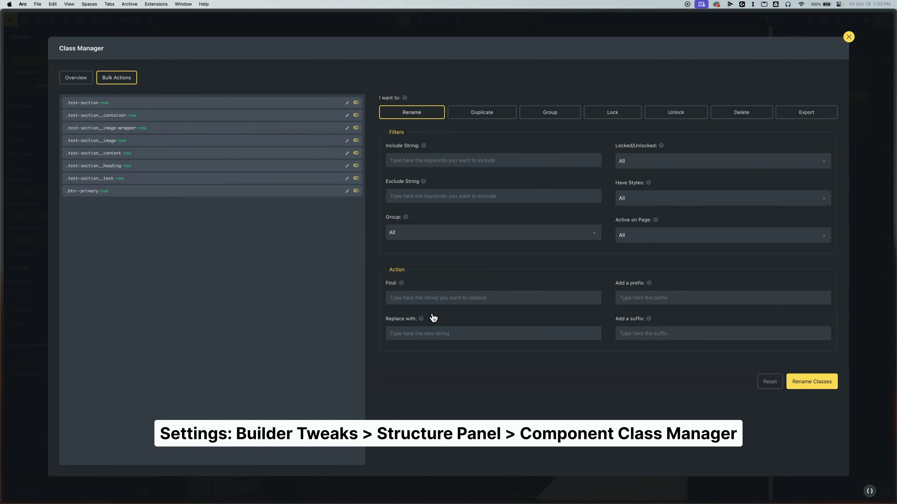
- Bulk-rename classes containing 'test', replacing 'test' with 'test-2', then select the section's Container
click(441, 160)
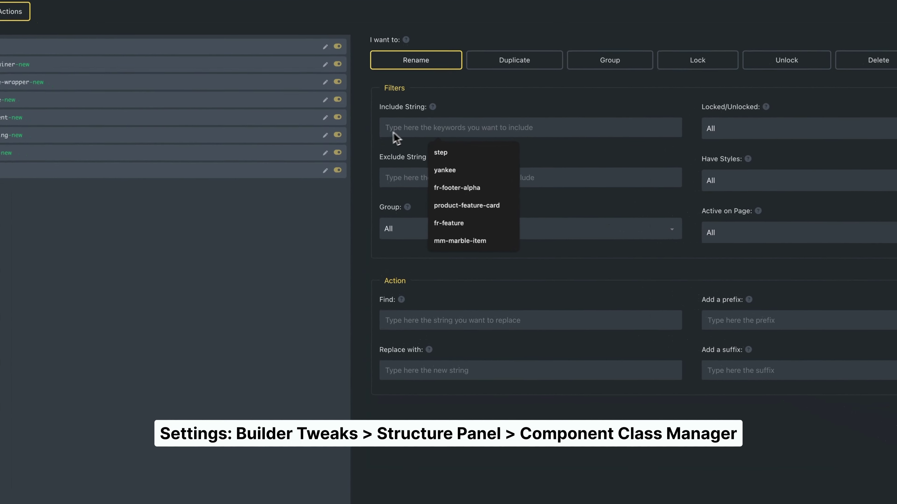
text(test)
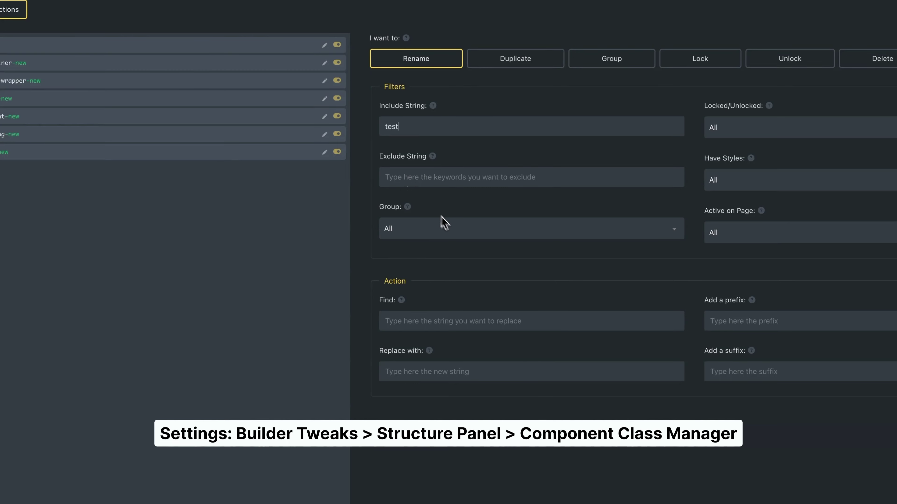
click(459, 324)
text(test)
click(430, 372)
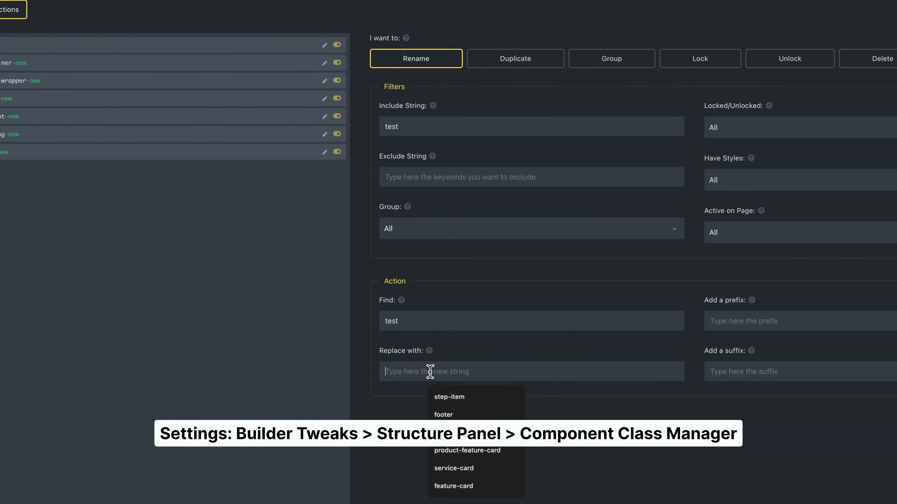
text(tes)
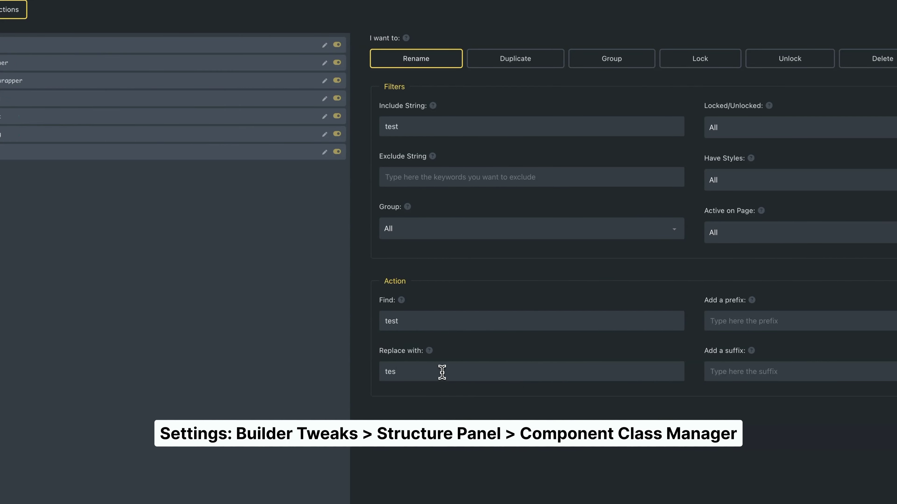
text(t-2)
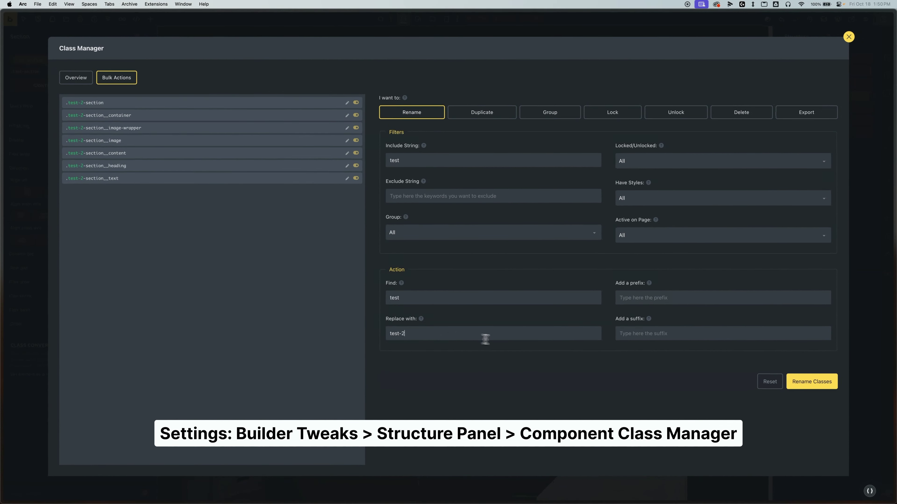
click(812, 382)
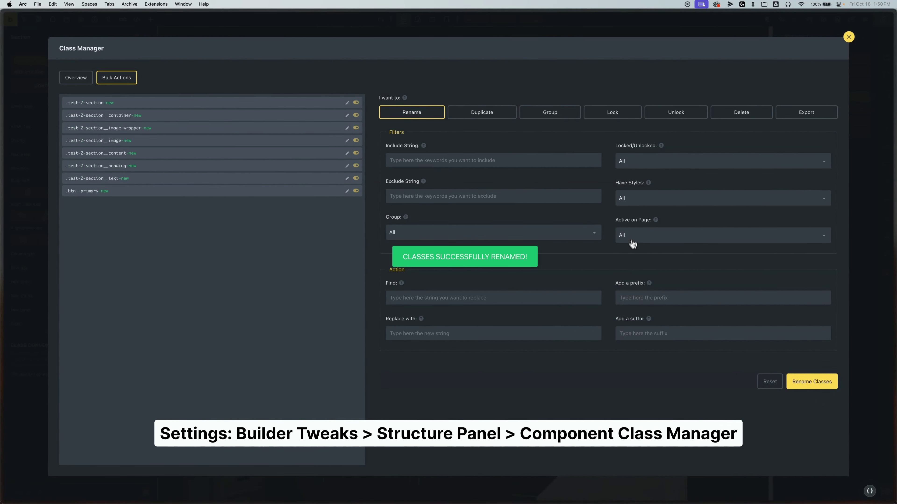
click(847, 37)
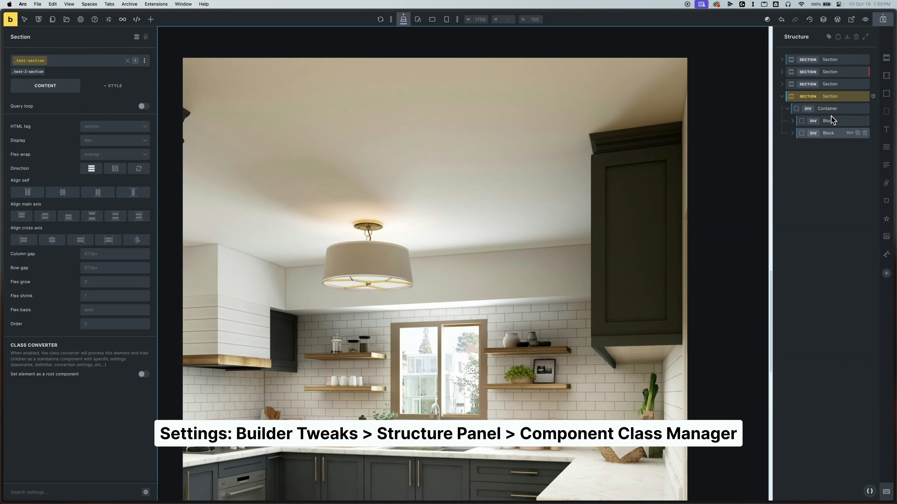
click(830, 109)
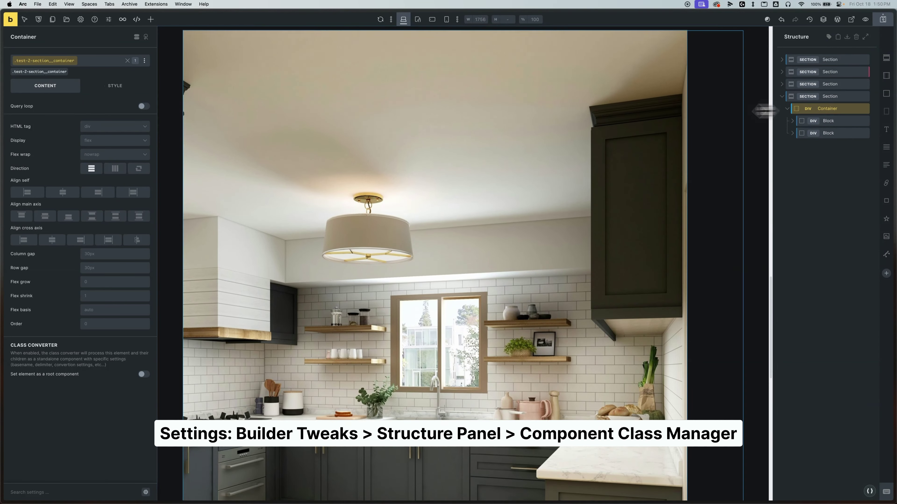
- Place a Rich Text element below Lede and paste the lede paragraph into it
click(812, 121)
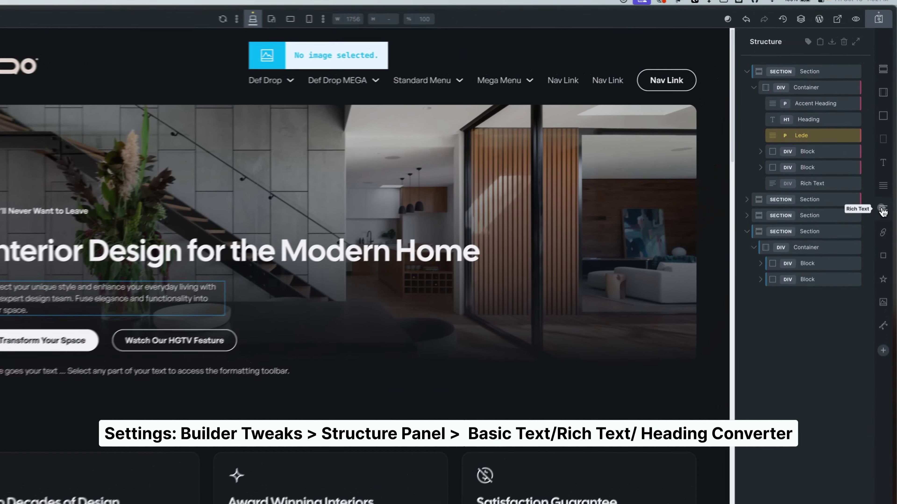
drag(887, 167, 812, 117)
drag(776, 161, 774, 154)
click(798, 164)
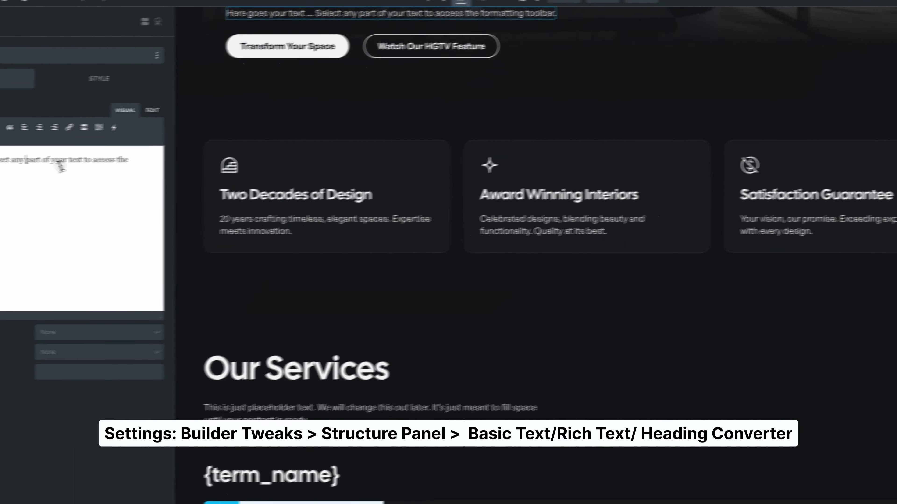
key(super+a)
text(Reflect your unique style and enhance your everyday living with our expert design team. Fuse elegance and functionality into your space.)
scroll(355, 265, up, 5)
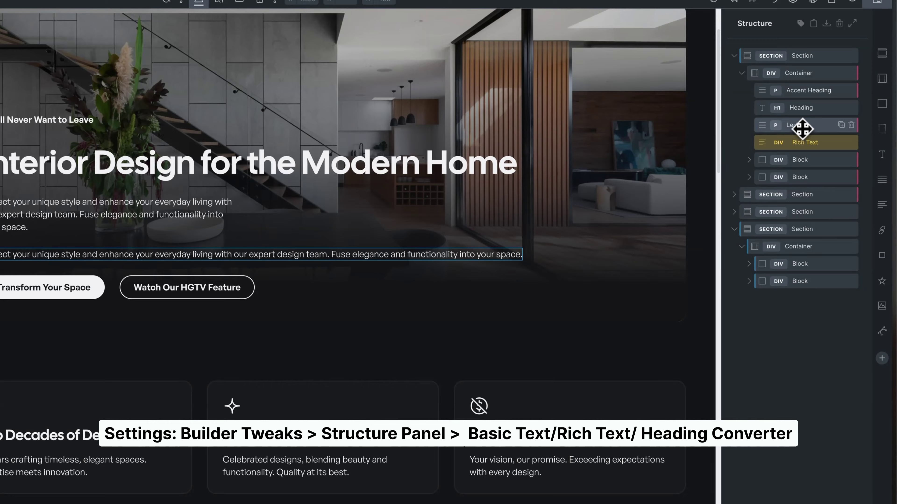
- Convert Lede to rich text, then to an H3 heading (undone), then to basic text
right_click(794, 128)
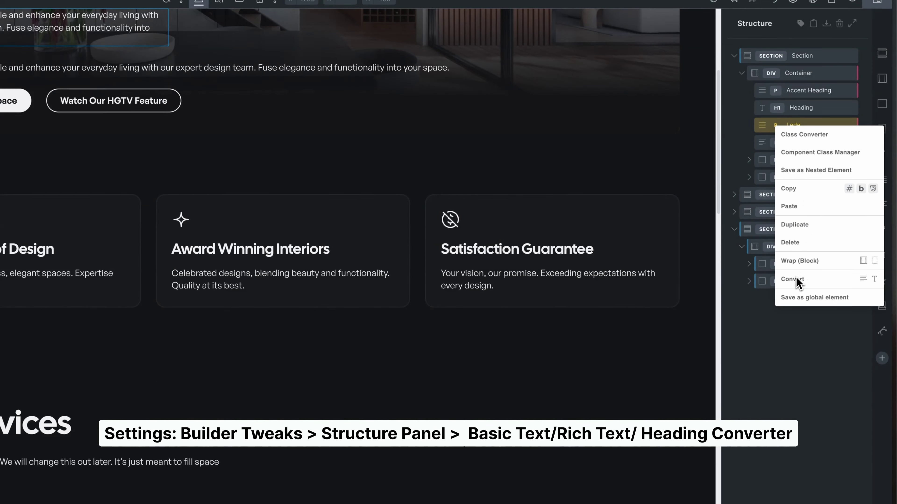
click(863, 279)
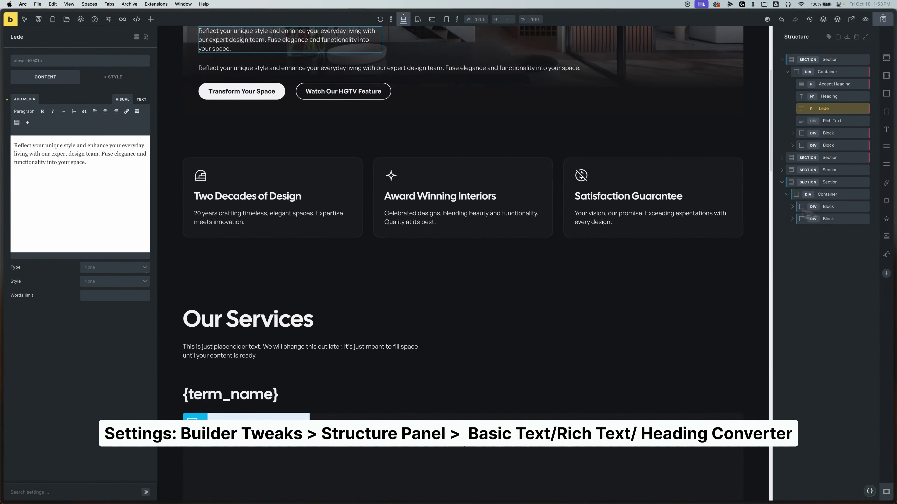
scroll(211, 212, up, 5)
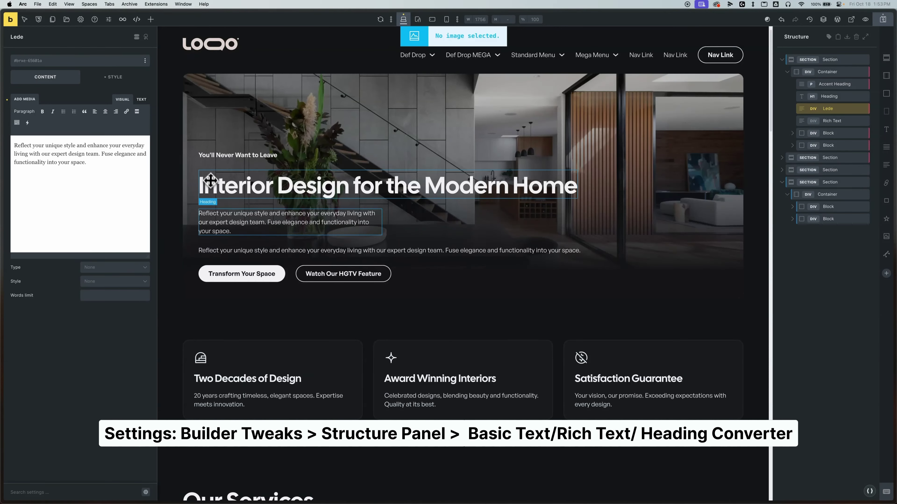
right_click(812, 109)
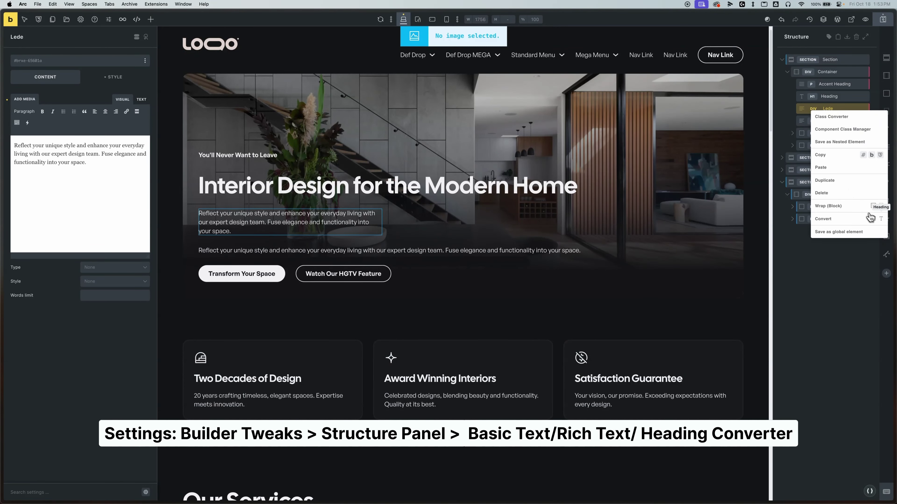
click(881, 221)
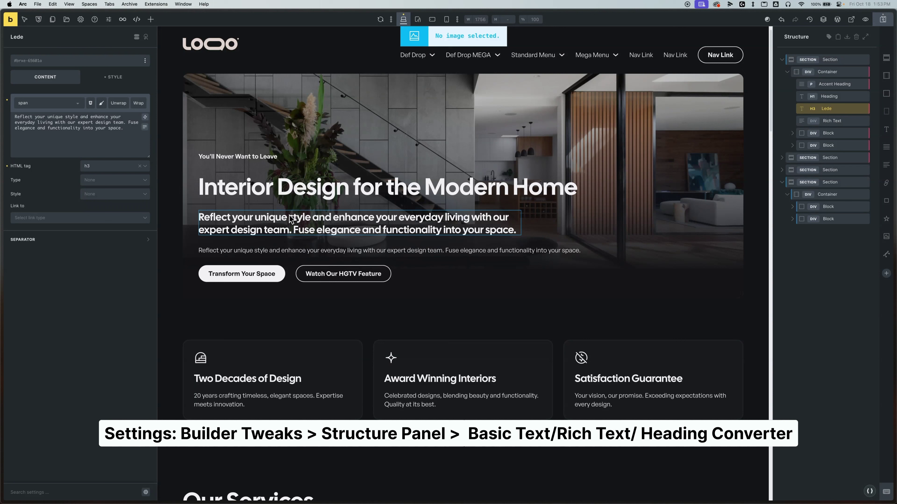
key(super+z)
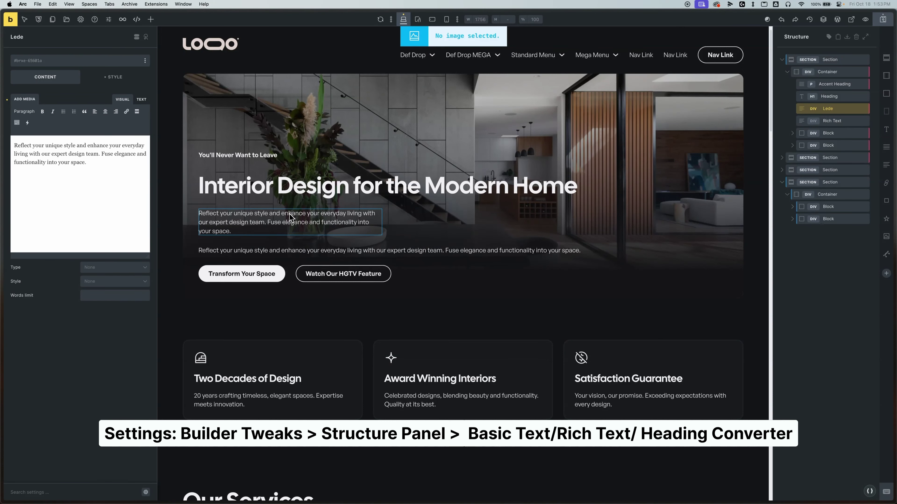
right_click(812, 110)
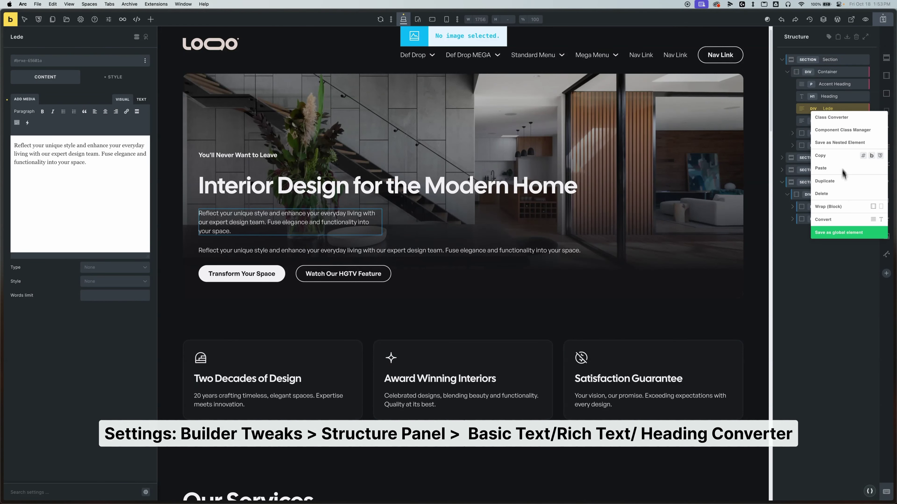
click(873, 220)
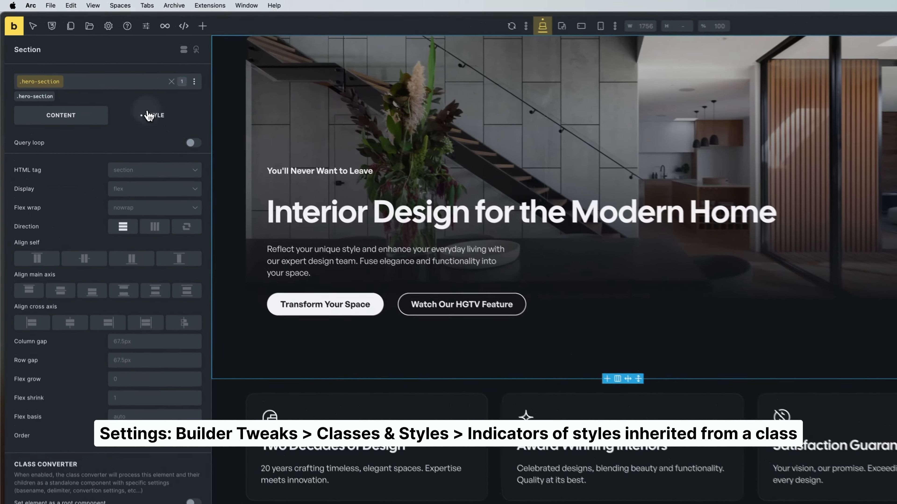
- Target the hero section's ID instead of .hero-section and set its top margin to 20
click(102, 86)
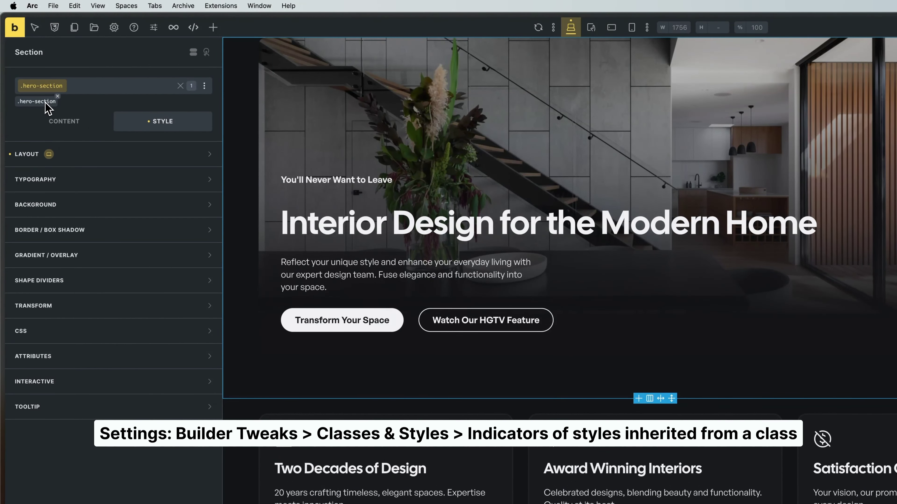
click(51, 160)
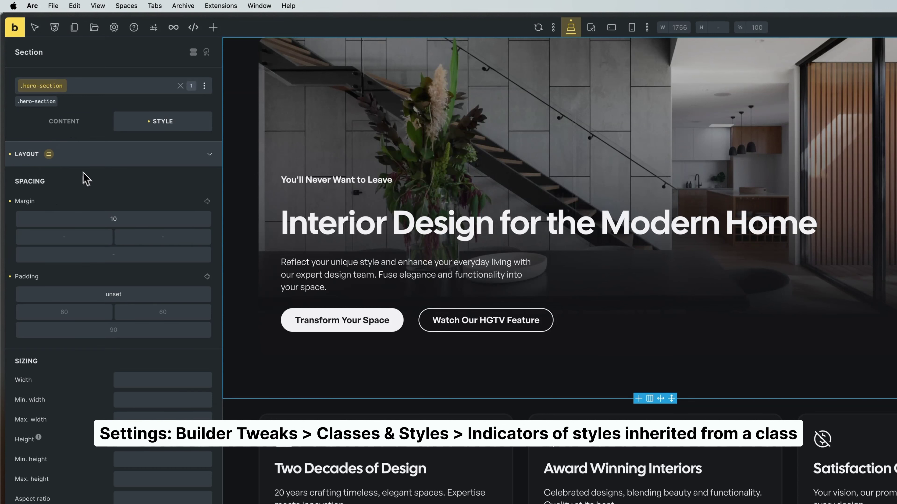
click(41, 103)
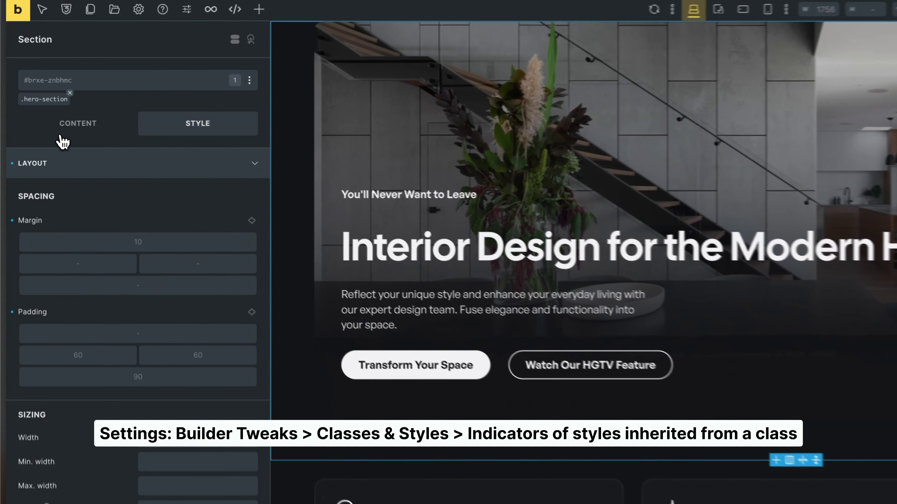
click(40, 99)
click(32, 103)
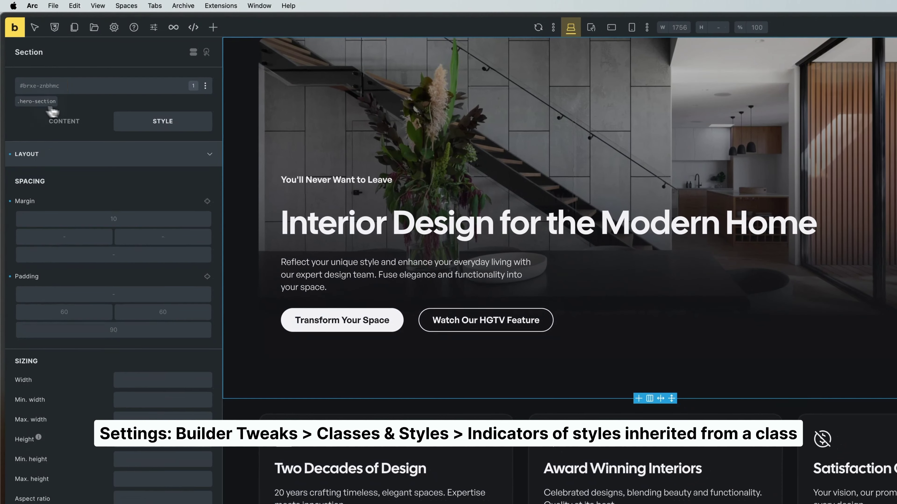
click(124, 217)
text(20)
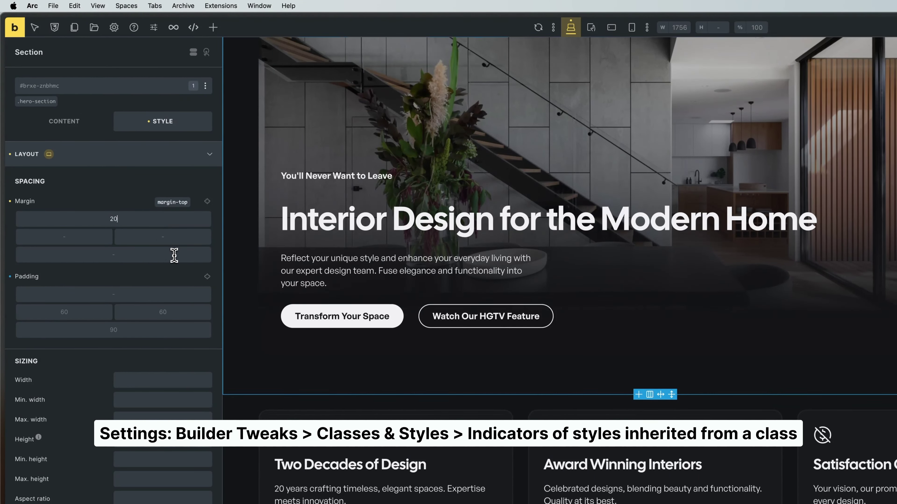
click(43, 102)
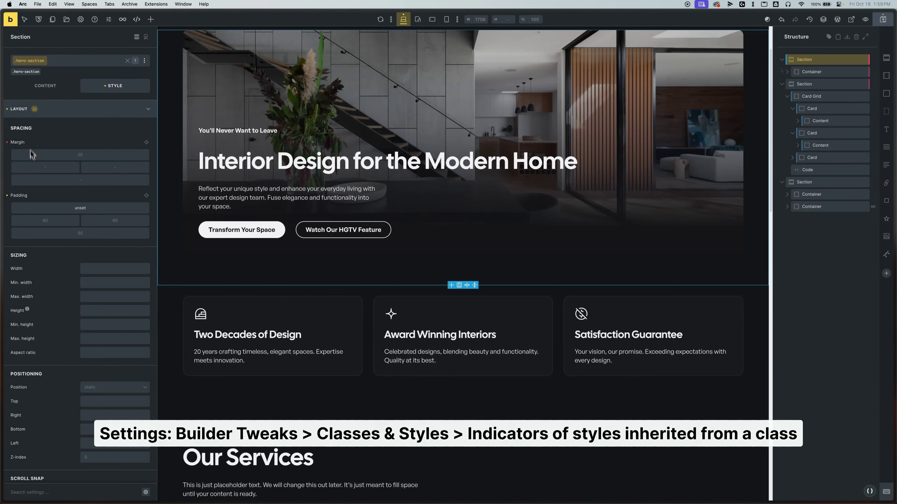
click(69, 109)
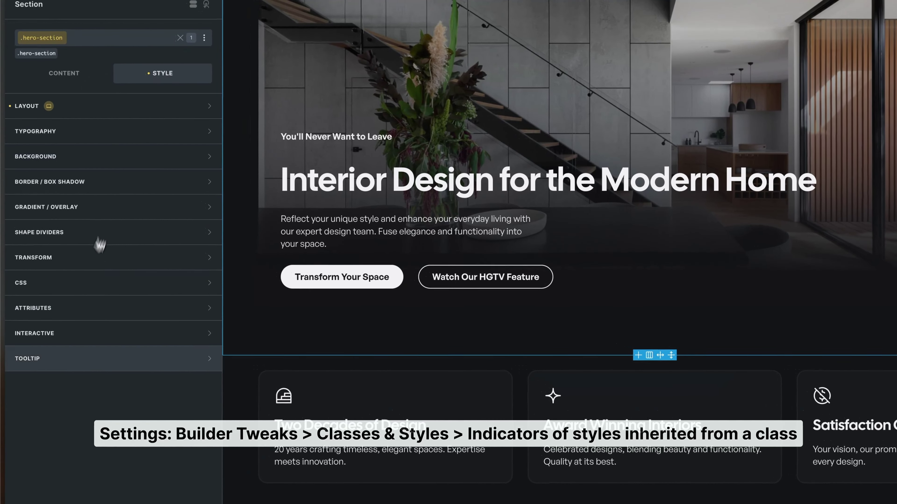
- Set the .hero-section class's top margin to 30 at the tablet breakpoint
click(90, 109)
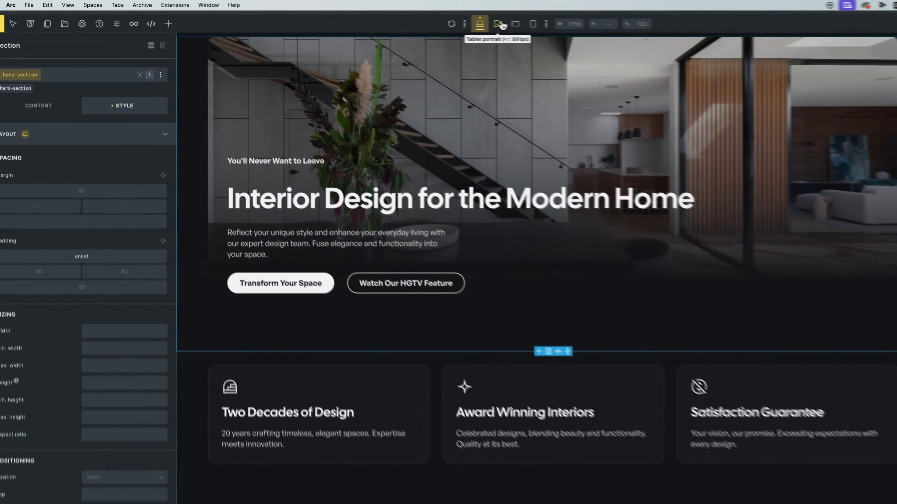
click(418, 19)
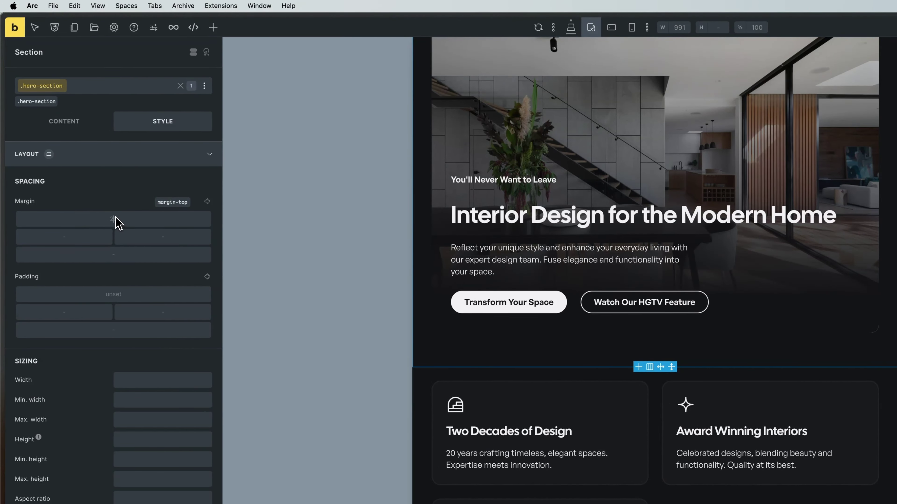
click(118, 223)
text(30)
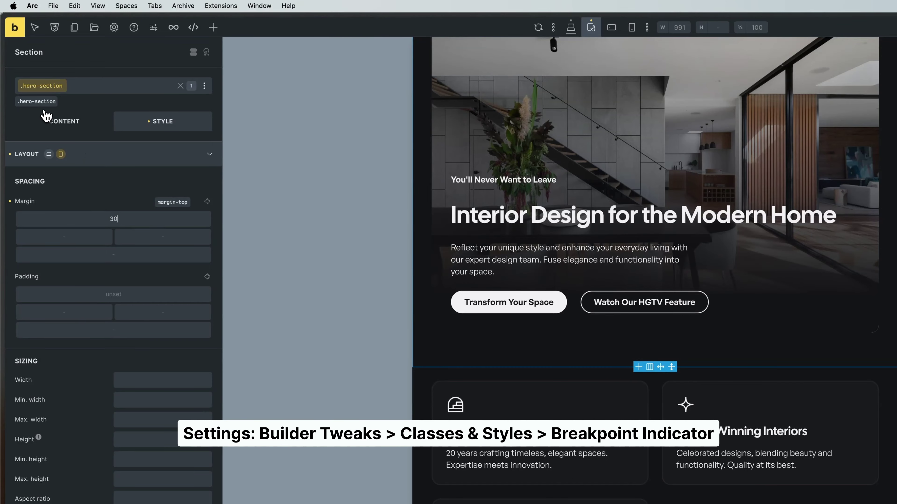
click(52, 163)
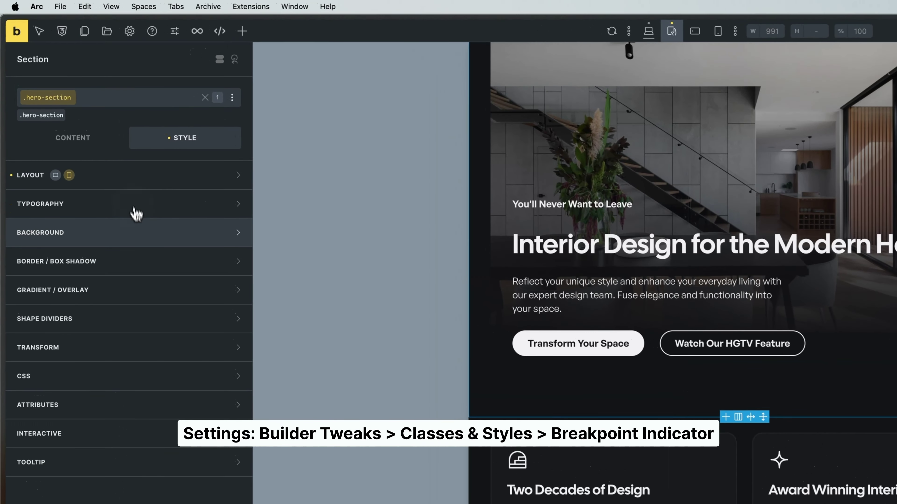
- Compare desktop and tablet portrait previews while switching between the section ID and .hero-section class
click(57, 177)
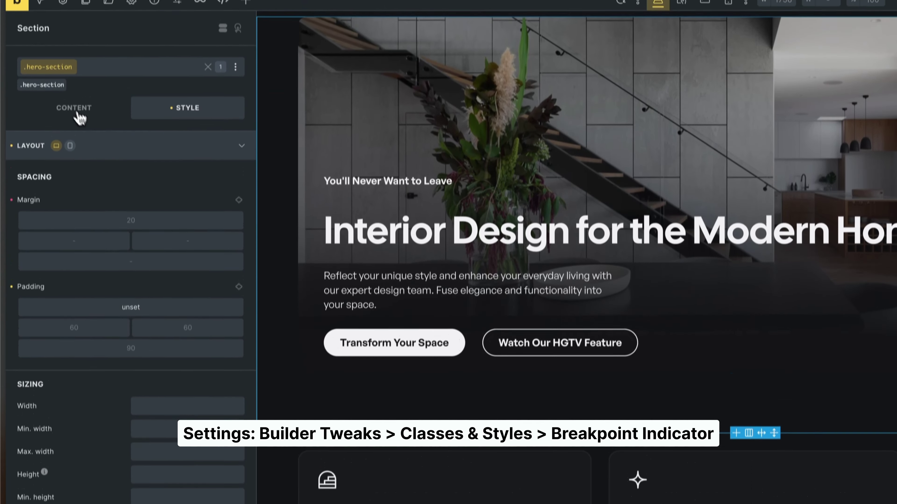
click(42, 86)
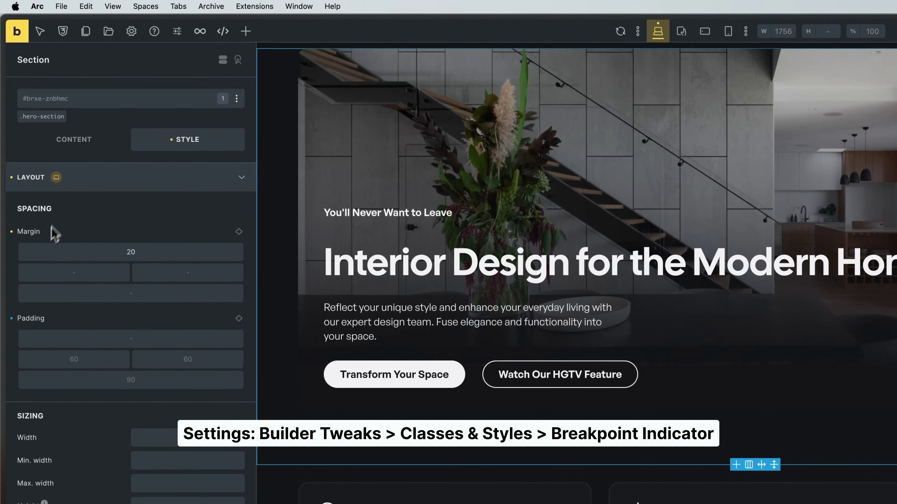
click(43, 117)
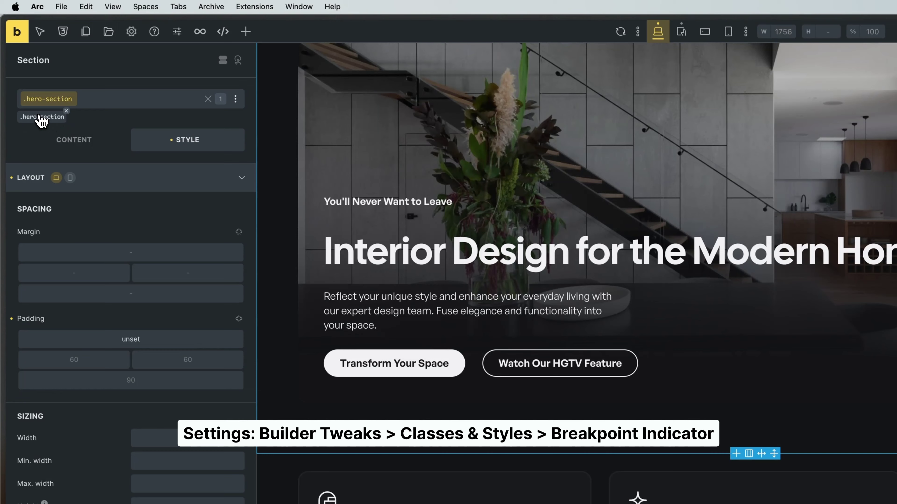
click(70, 178)
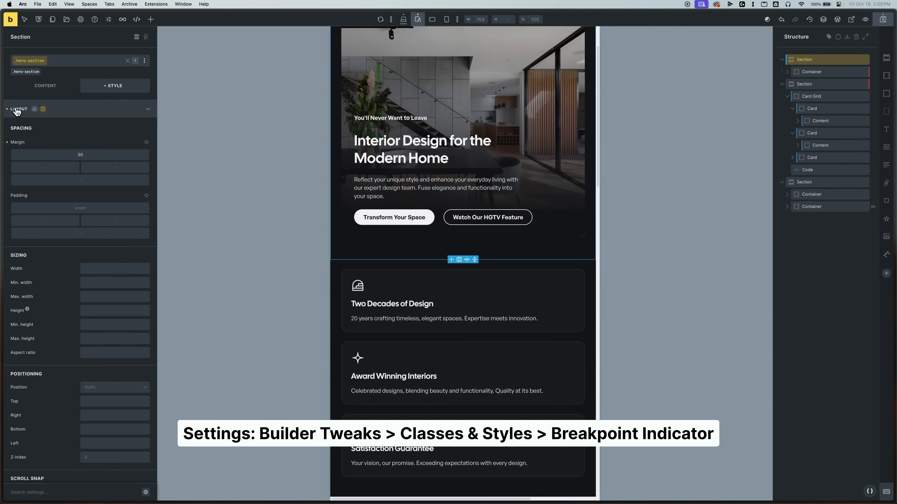
click(44, 88)
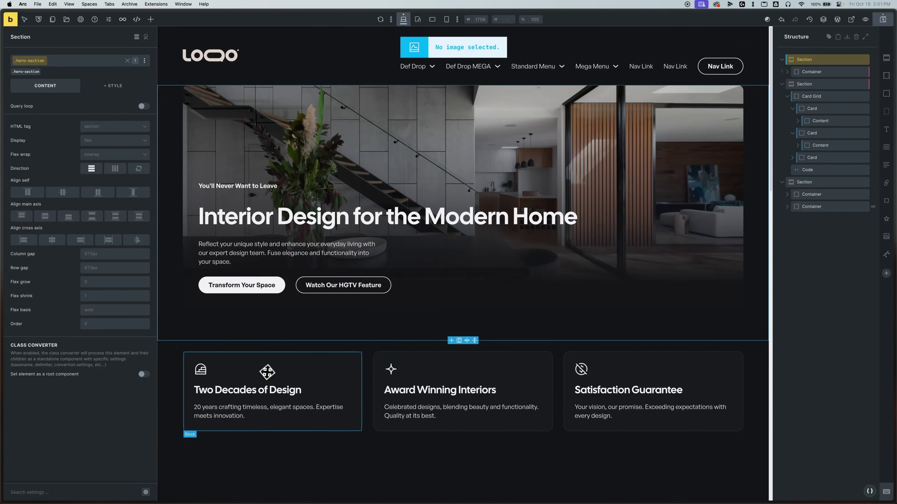
- Reselect the hero Section and activate its .hero-section class chip with Style settings showing
click(263, 369)
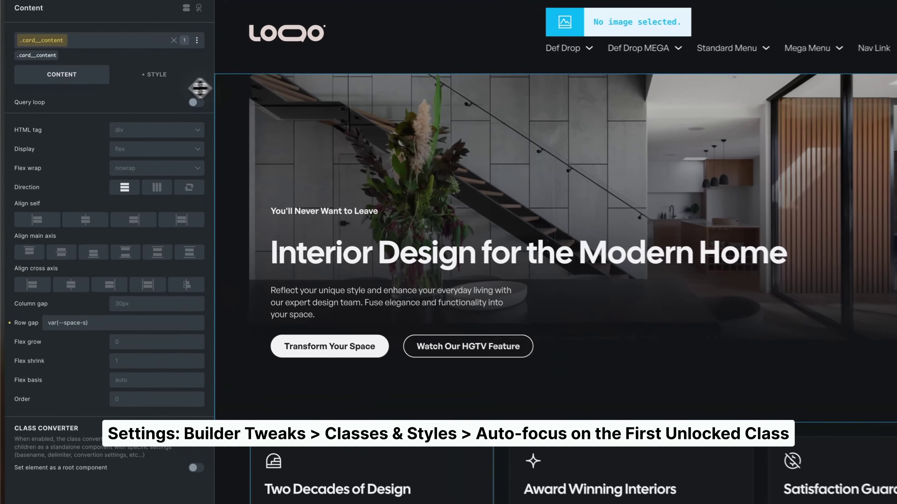
click(173, 96)
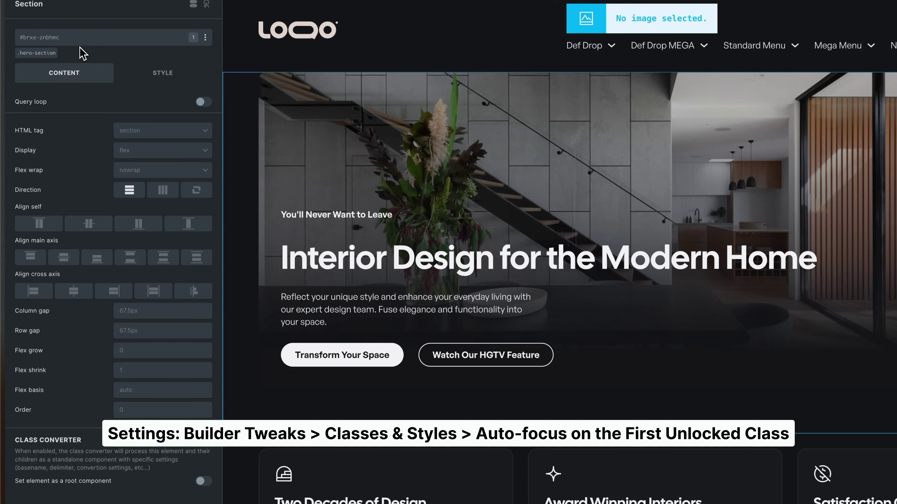
click(36, 53)
click(35, 57)
click(162, 71)
click(113, 109)
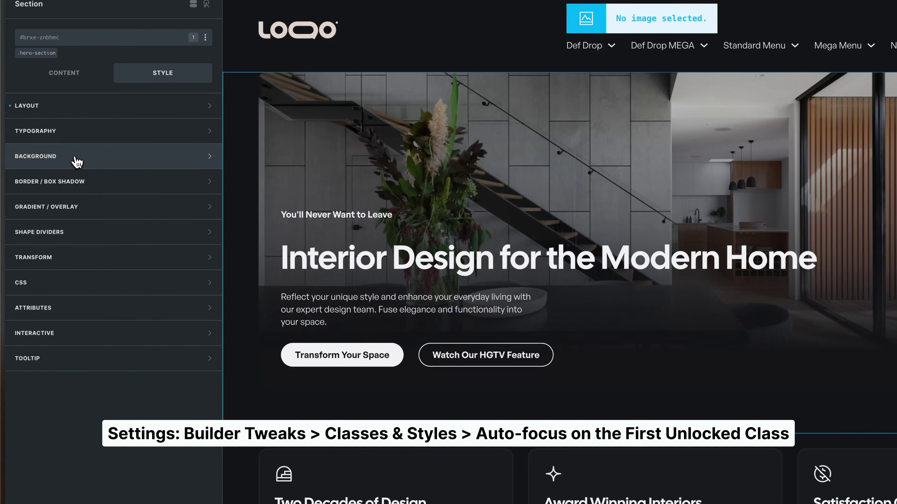
click(39, 54)
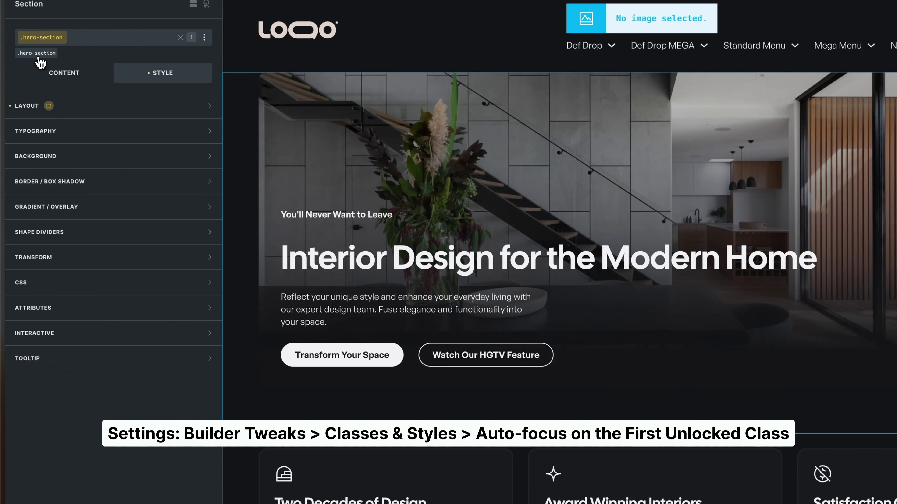
click(46, 73)
click(118, 73)
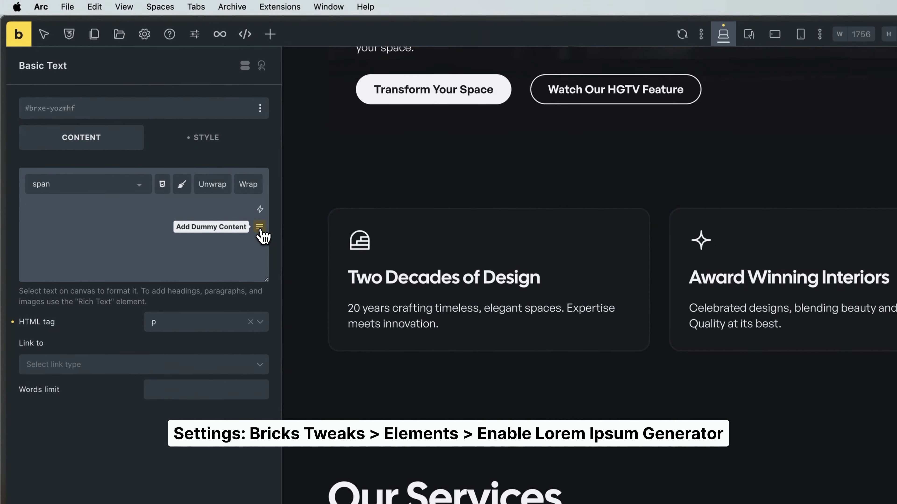
- Insert three rounds of dummy placeholder sentences into the Basic Text element
click(259, 227)
click(260, 228)
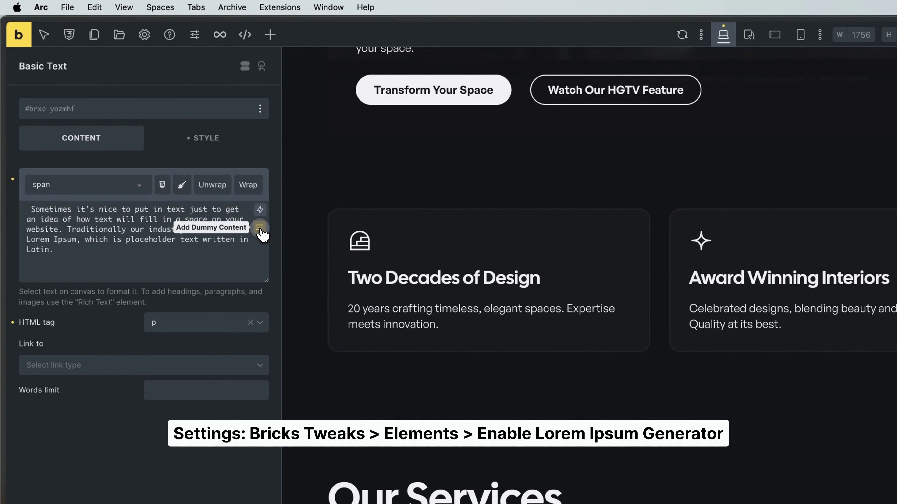
click(260, 227)
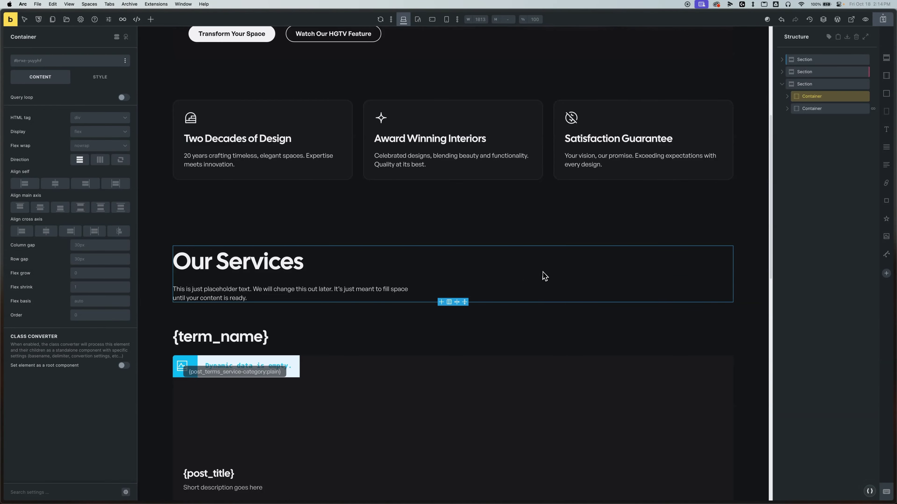
- Set the Our Services container's border to linked width 1 with Solid style
click(100, 76)
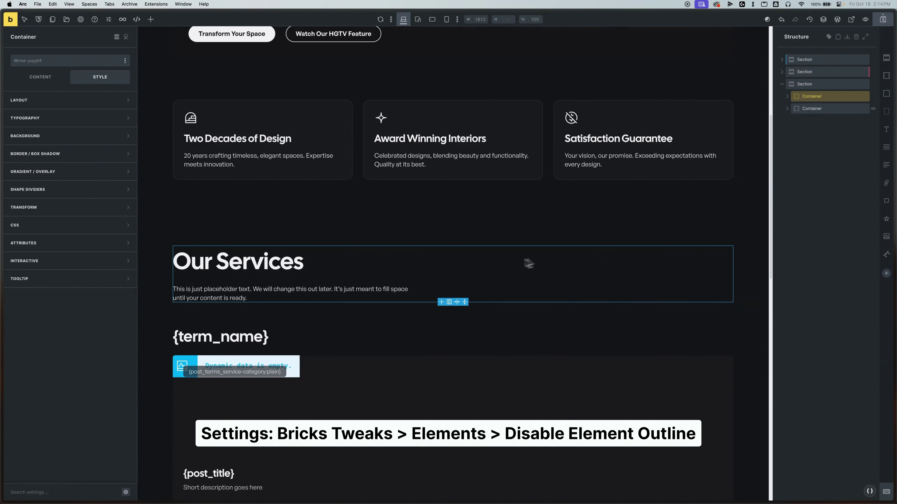
click(76, 161)
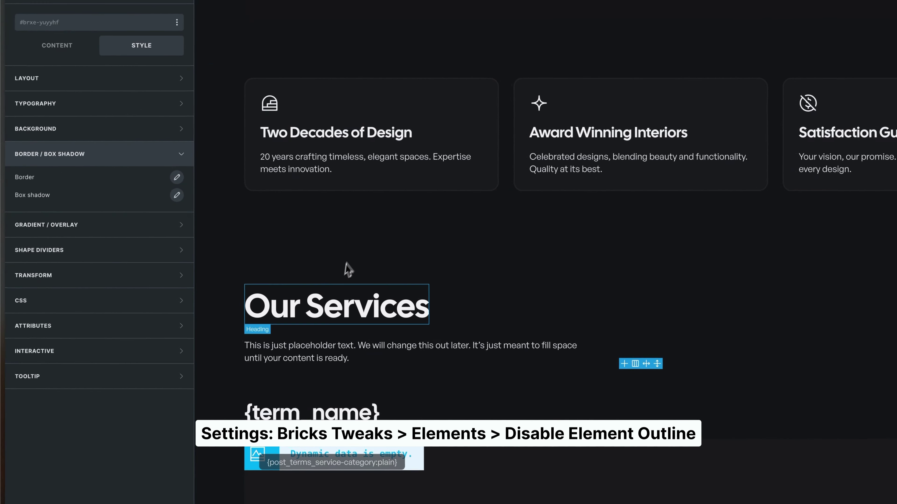
click(177, 177)
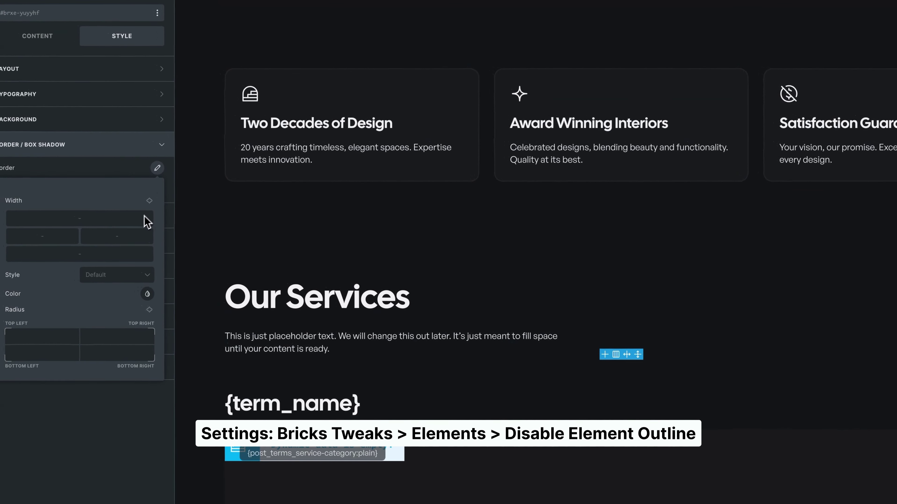
click(149, 201)
click(131, 214)
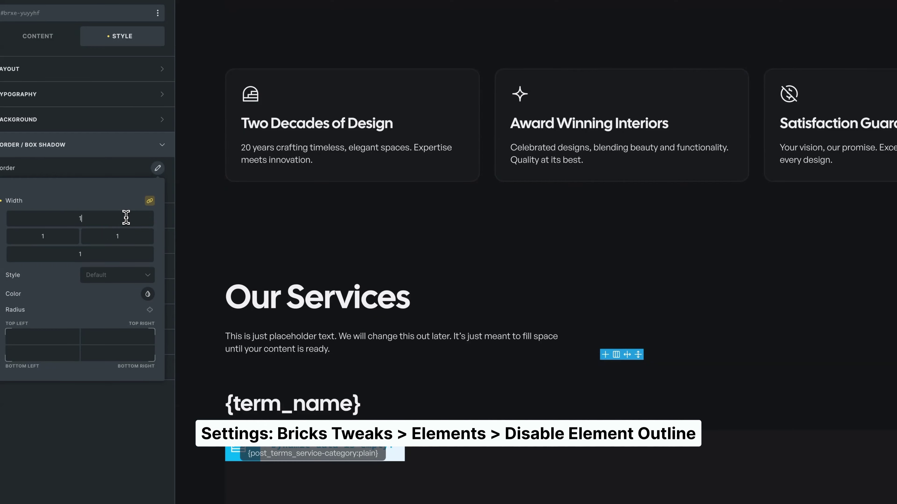
click(139, 275)
click(115, 315)
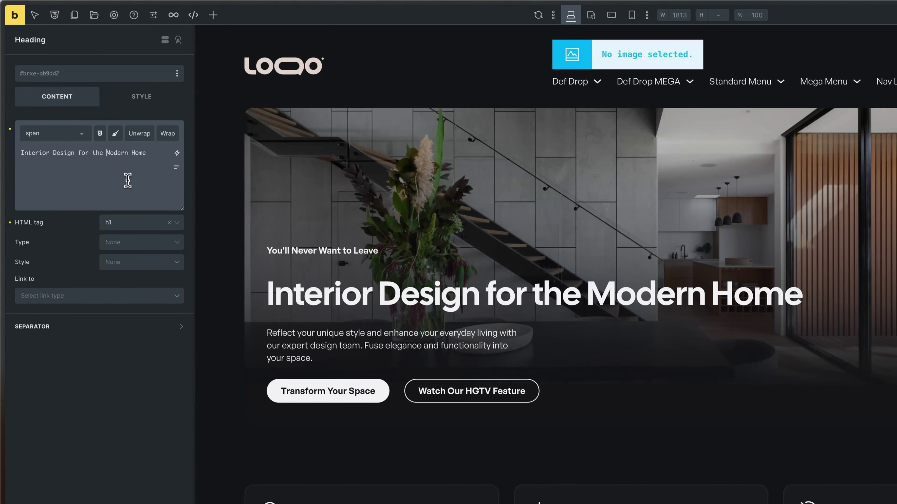
- Type <span class="text--highlight"> markup around 'Modern Home' in the heading text
drag(107, 152, 129, 153)
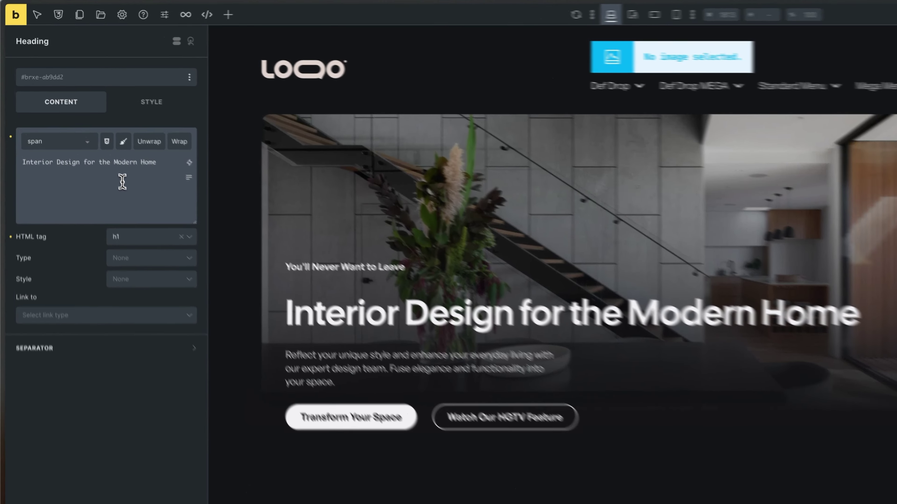
text(<span)
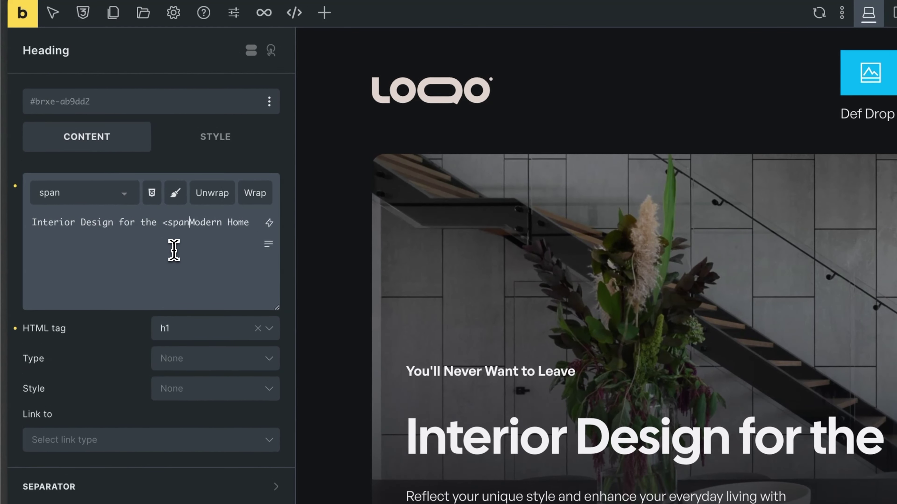
text(>)
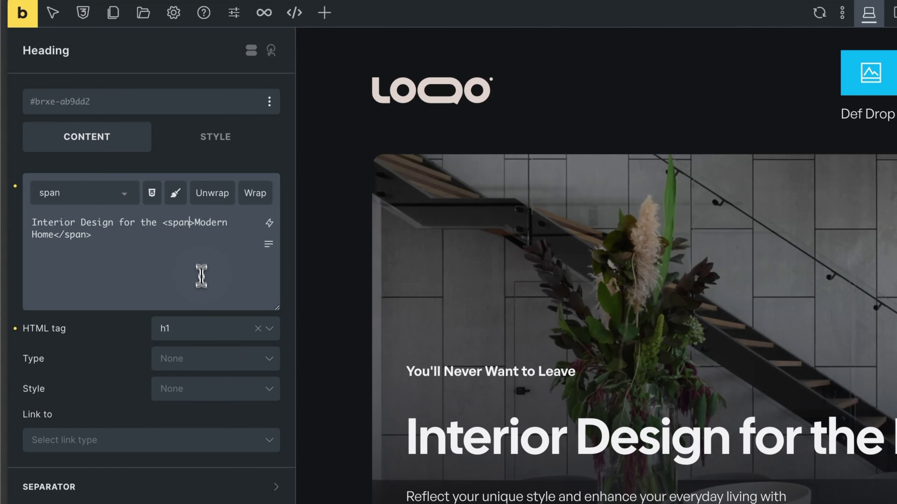
text(lass)
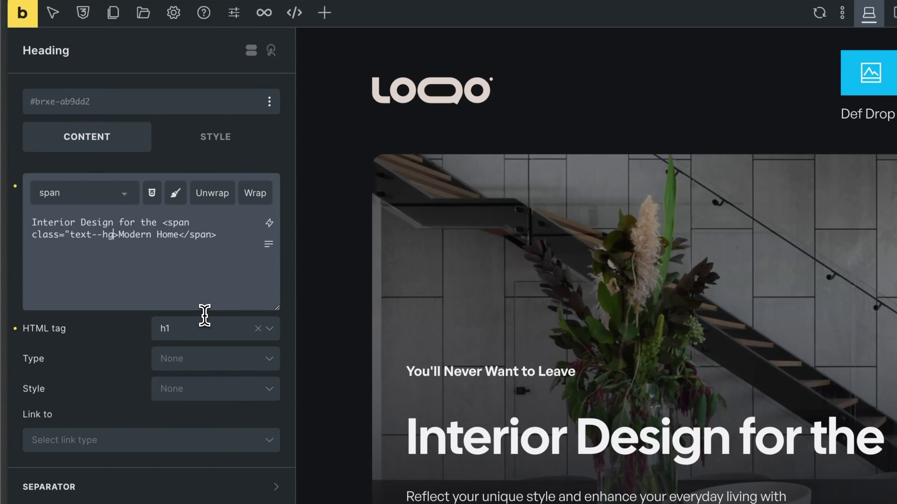
text(="text--highlight")
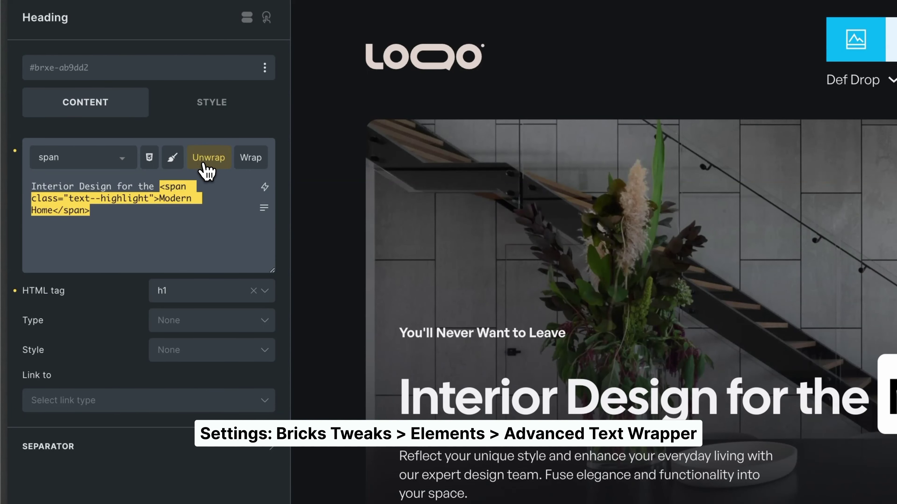
- Strip the typed span, then wrap 'Modern Home' in a span with the text--highlight class
click(219, 162)
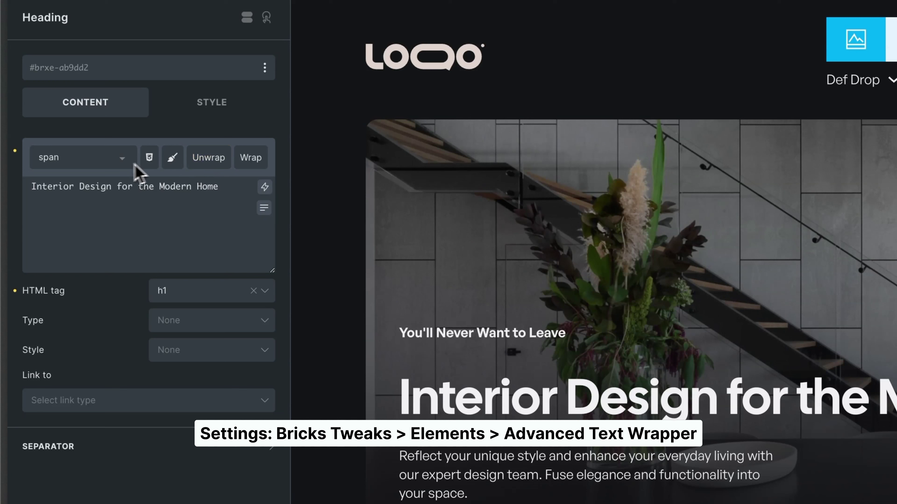
click(88, 166)
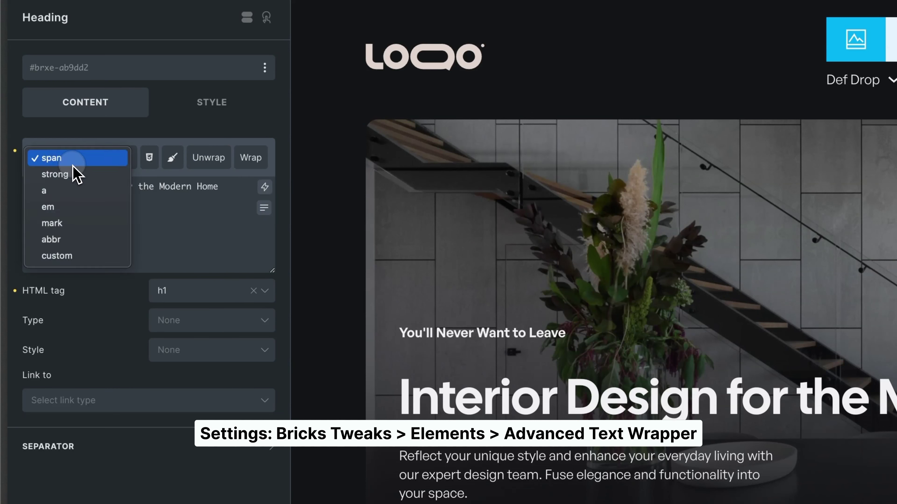
click(53, 160)
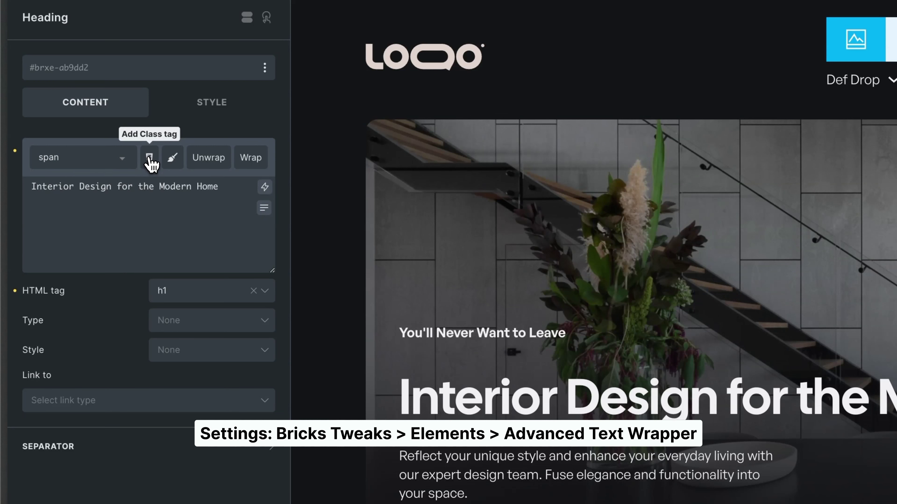
click(149, 157)
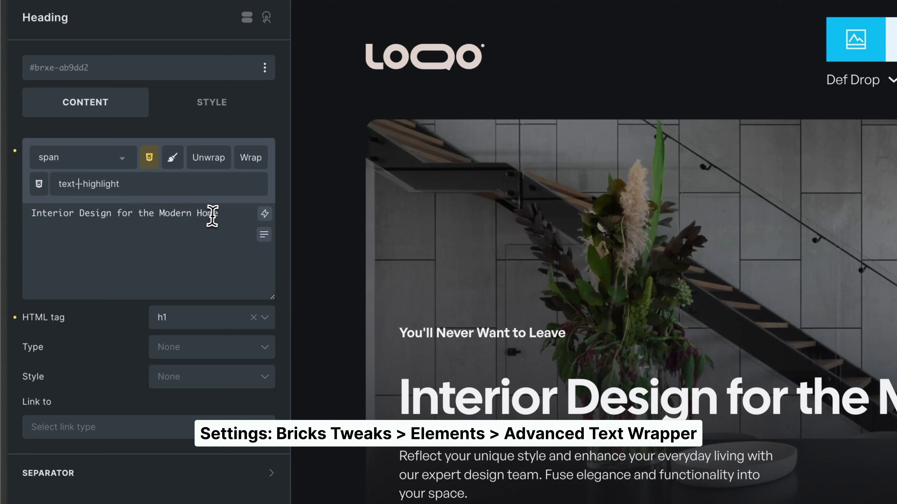
drag(218, 215, 161, 216)
click(252, 160)
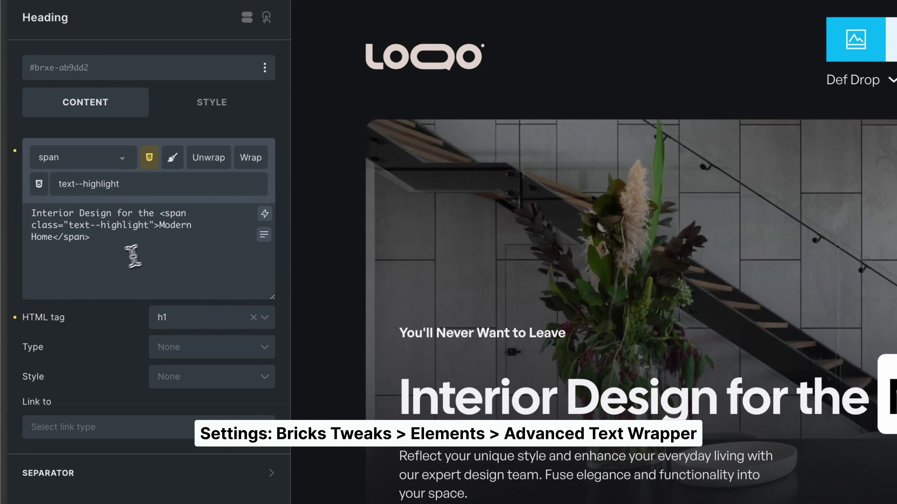
- Unwrap the class span and rewrap 'Modern Home' with an inline color: red style
drag(201, 243, 161, 213)
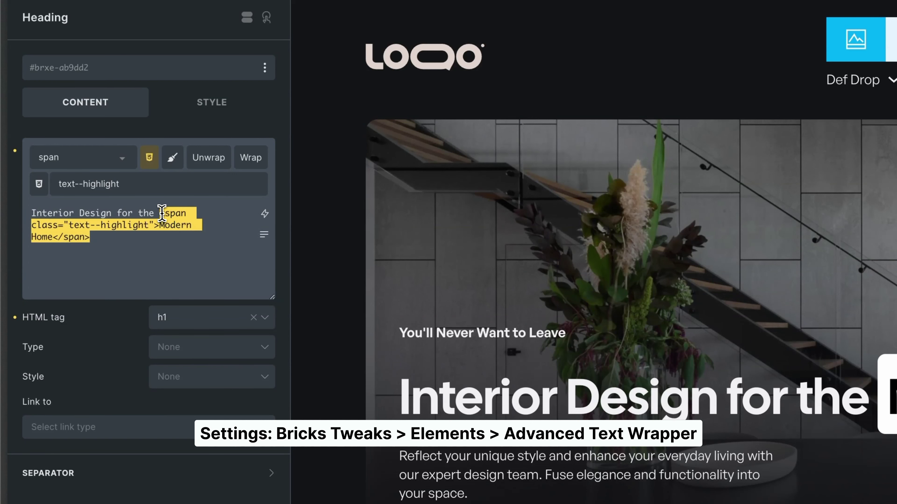
click(208, 162)
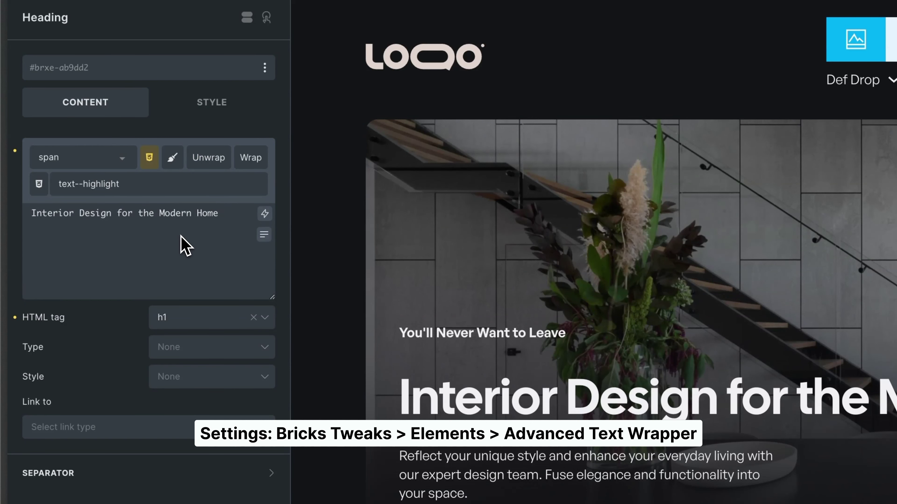
click(172, 157)
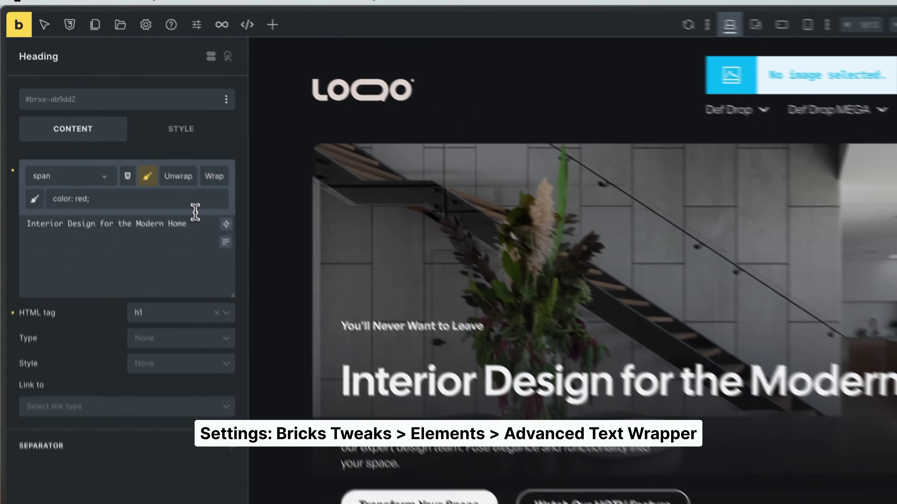
drag(219, 274, 159, 274)
click(250, 217)
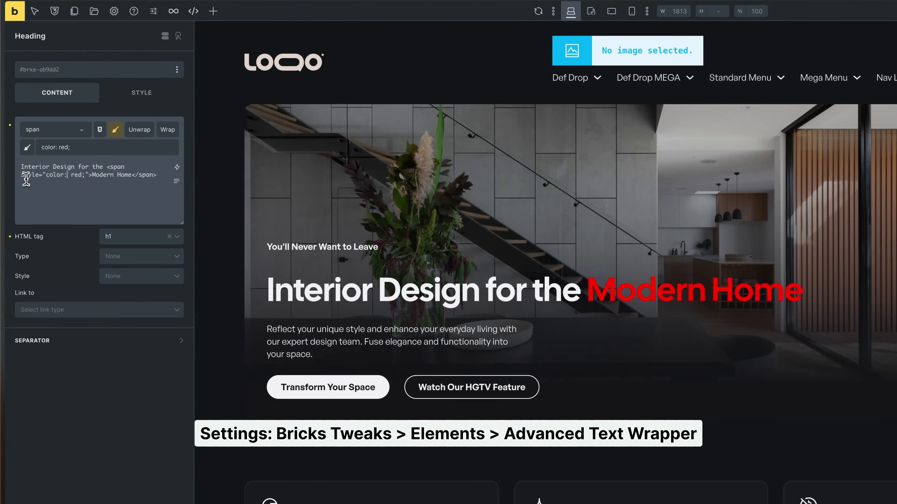
click(86, 174)
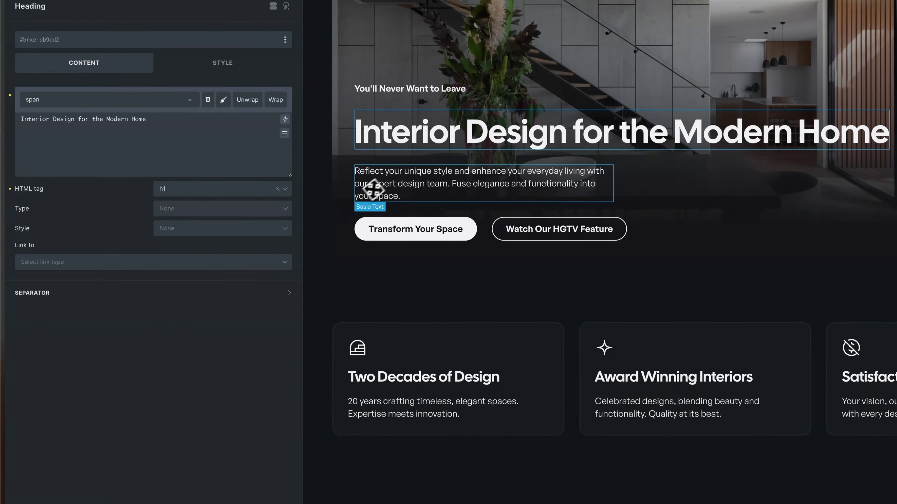
- Add a Basic Text element after the hero's lede paragraph
click(388, 182)
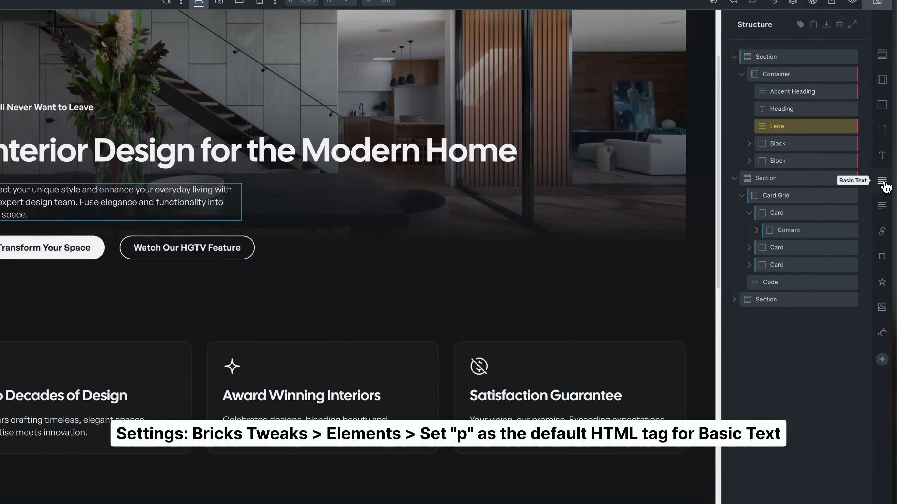
click(884, 183)
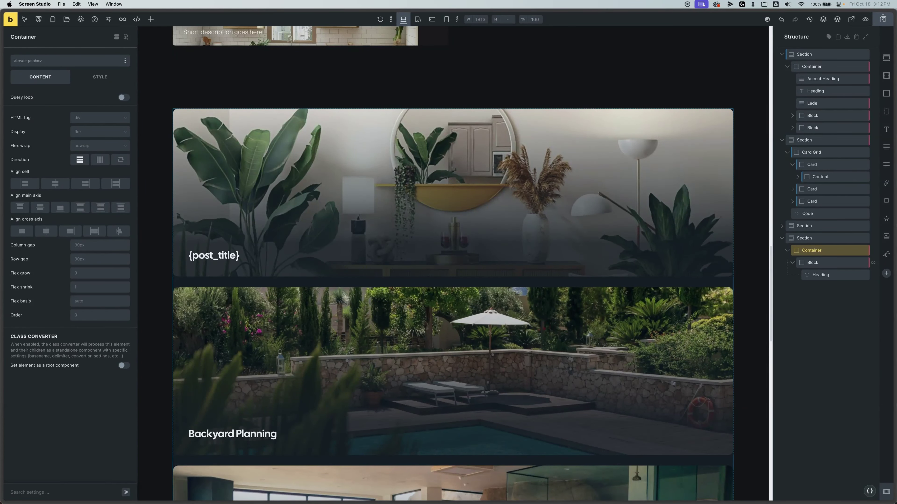
- Set the post-card container's display to grid and open the Grid Builder
click(847, 354)
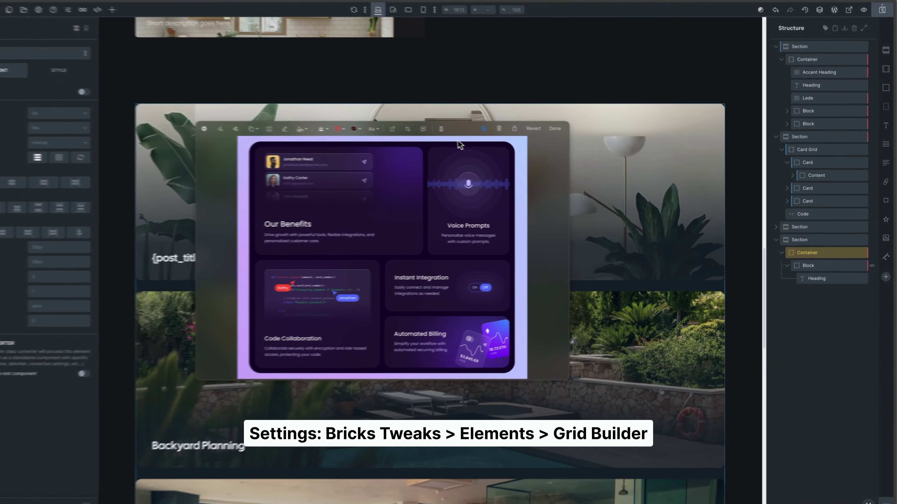
click(572, 133)
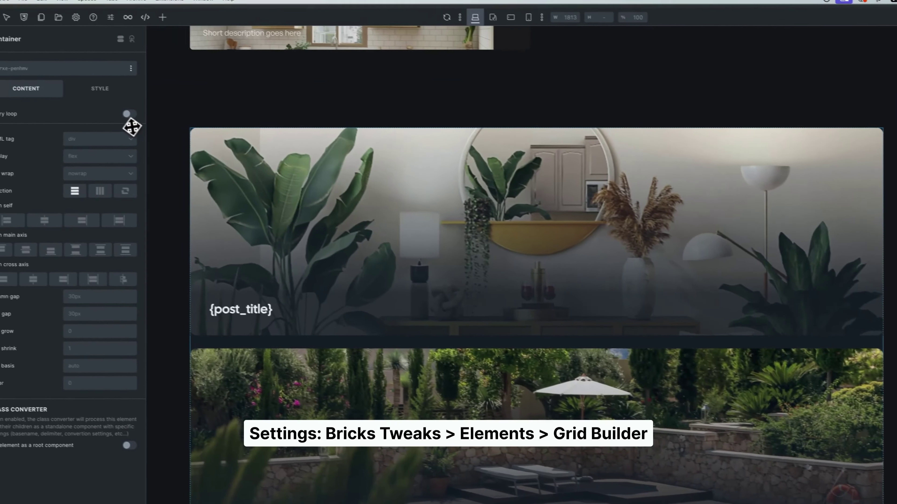
click(106, 157)
click(98, 203)
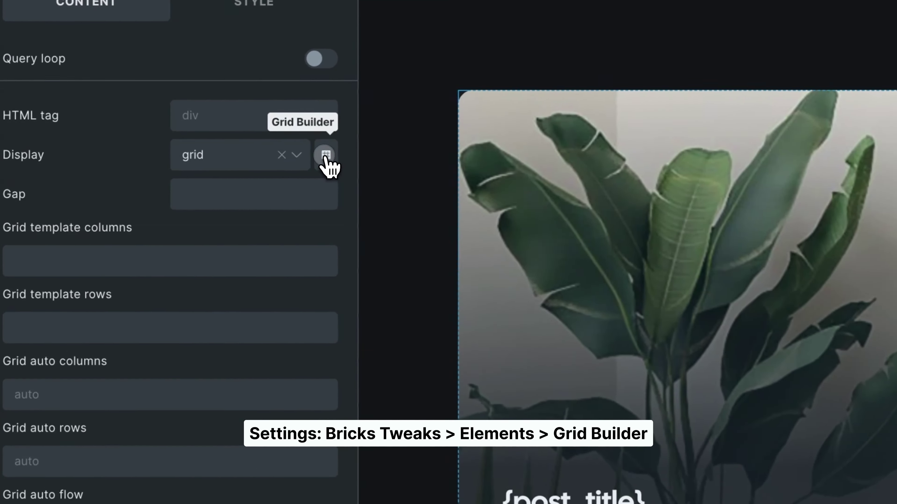
click(161, 162)
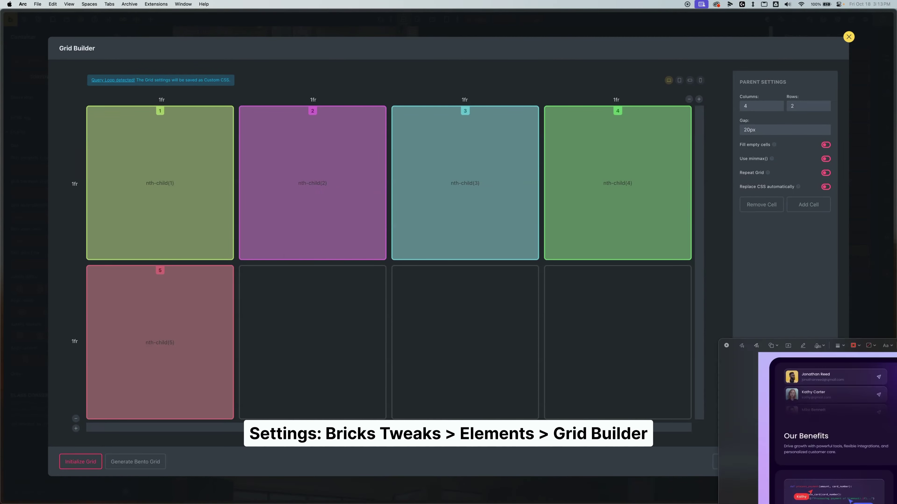
- Draw red horizontal and vertical lines on the reference screenshot marking a 3×3 grid
click(248, 90)
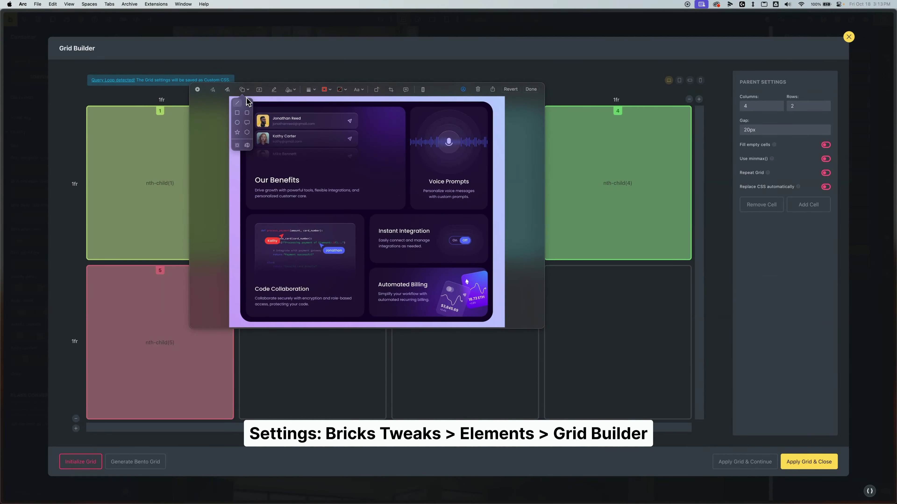
click(237, 104)
drag(384, 213, 494, 214)
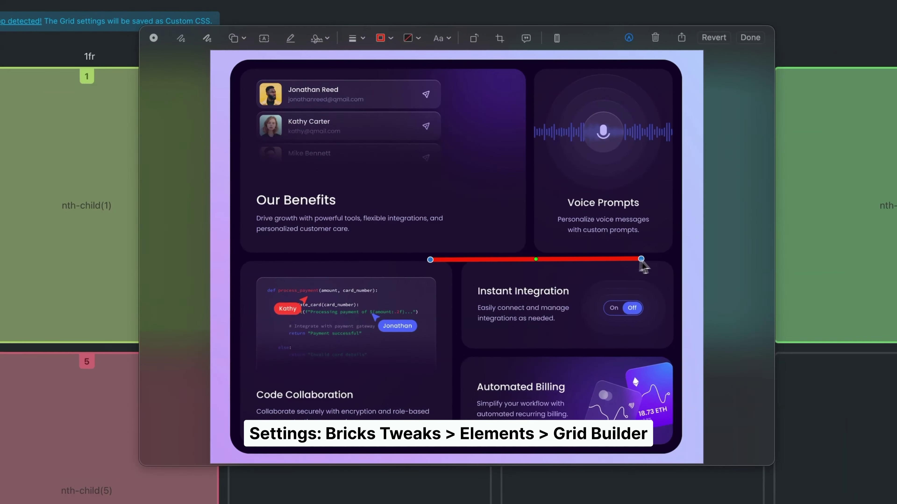
drag(431, 260, 225, 259)
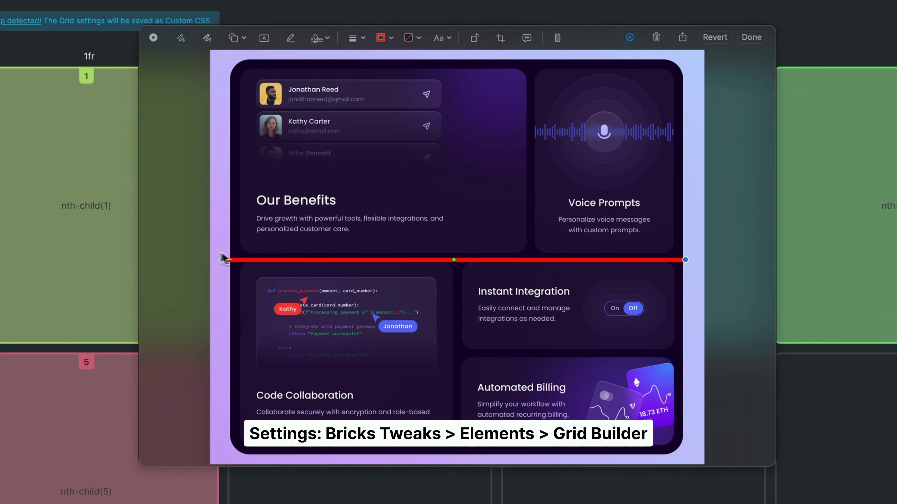
drag(282, 261, 335, 257)
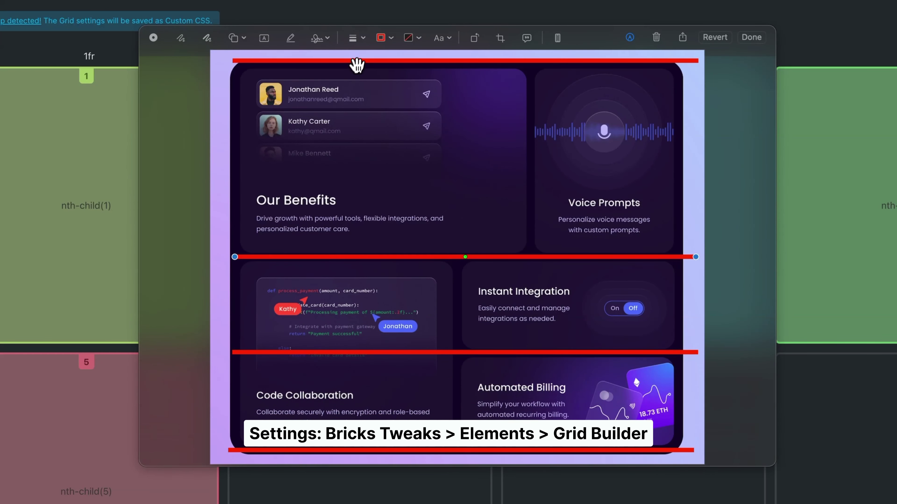
drag(357, 62, 370, 138)
drag(675, 137, 214, 455)
drag(214, 137, 214, 54)
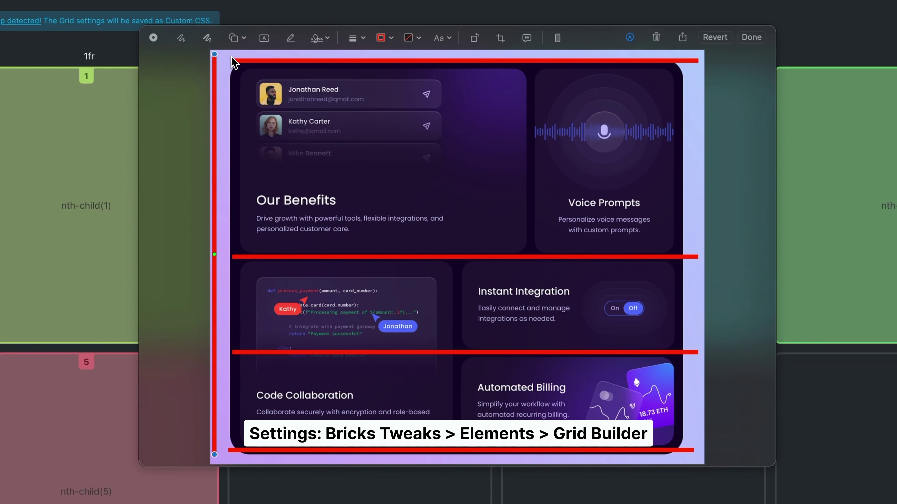
drag(218, 110, 682, 159)
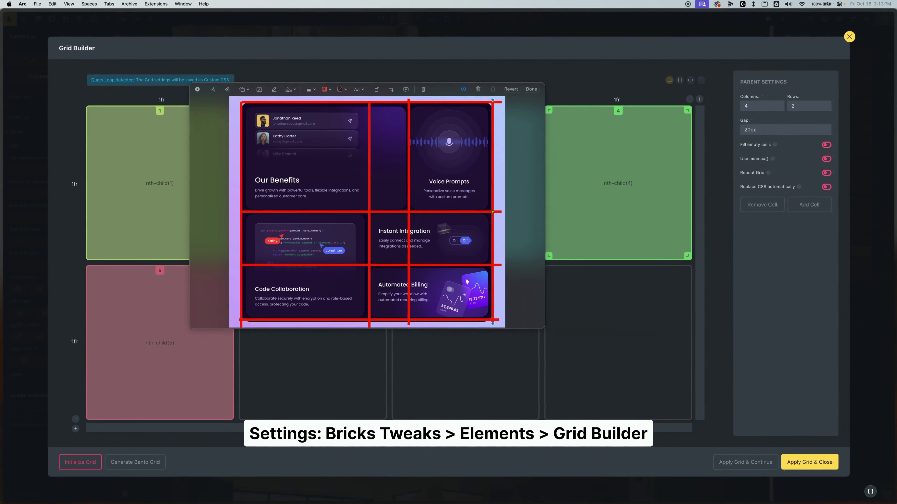
- Set the grid to 3 columns and 3 rows, with column widths 1fr, 0.2fr, 0.6fr
click(777, 109)
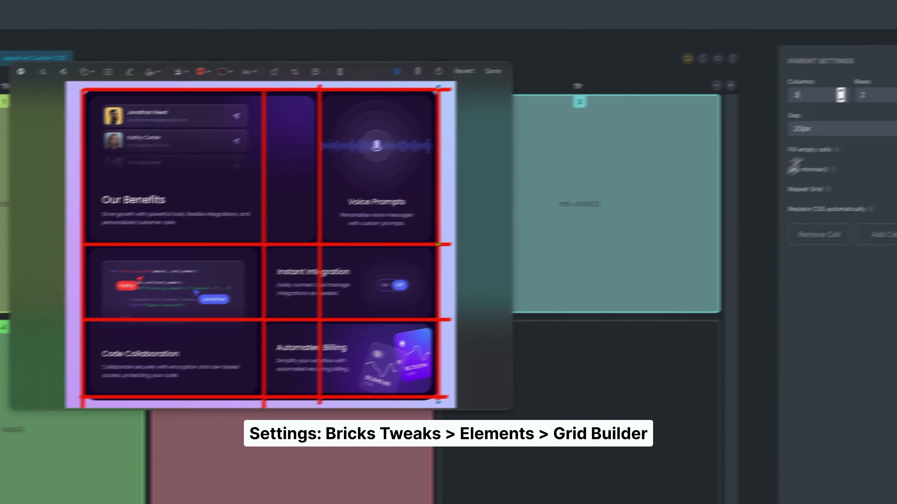
double_click(755, 146)
text(3)
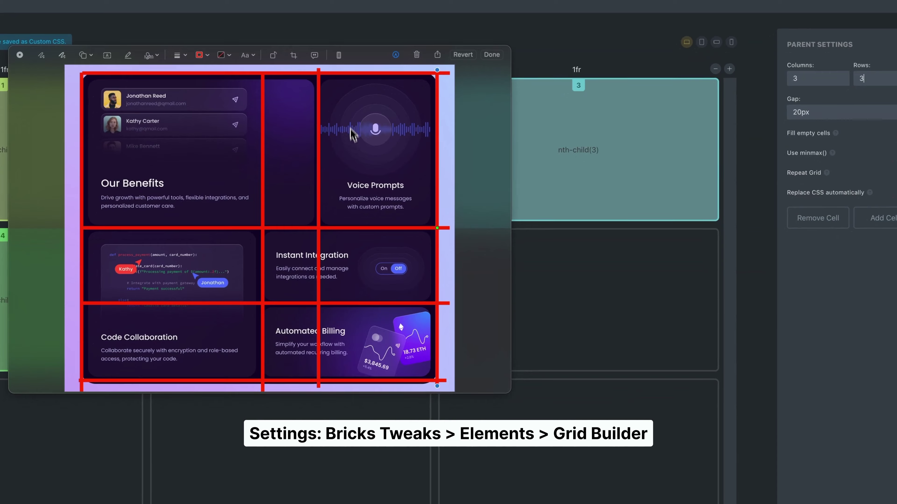
drag(356, 56, 516, 86)
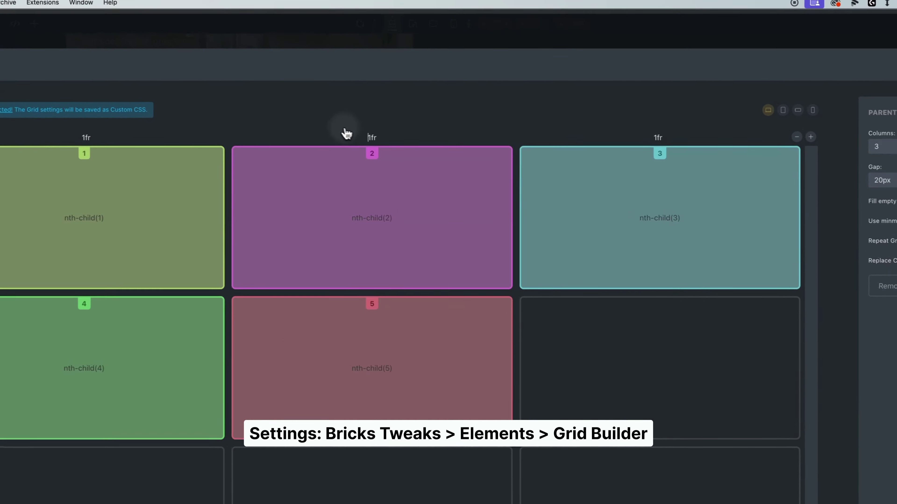
key(Delete)
text(0.2)
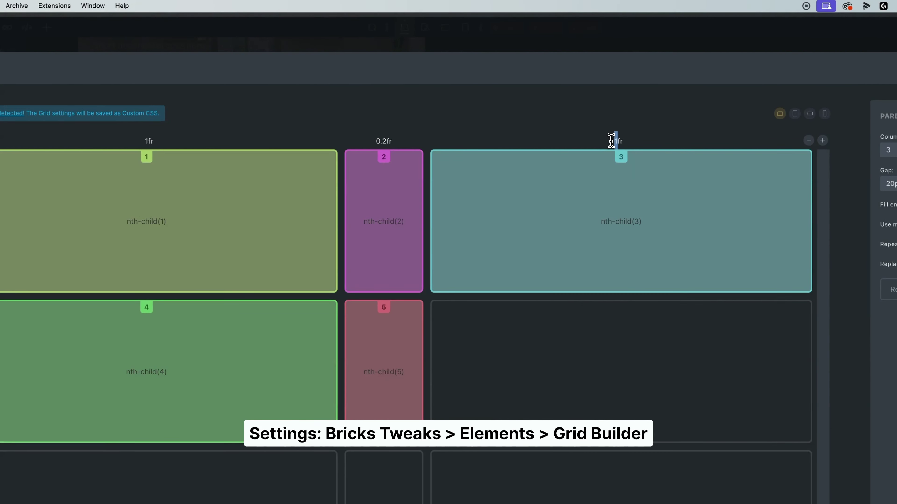
text(0.6)
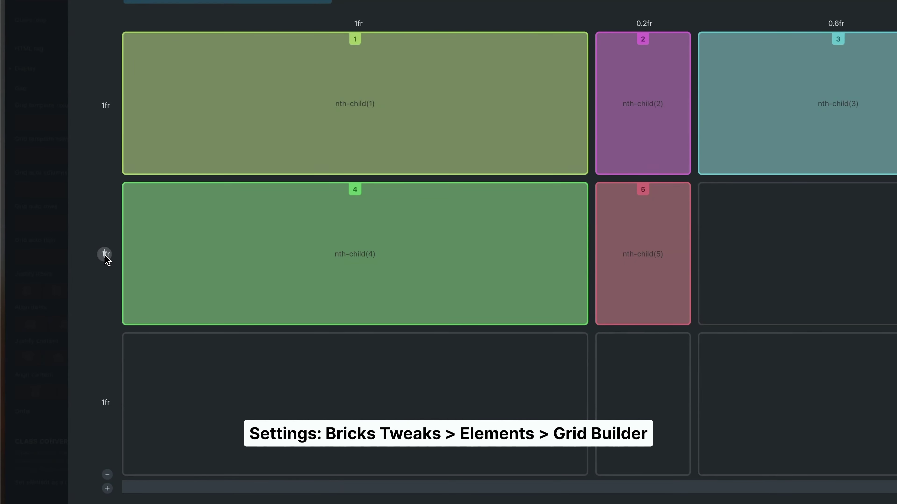
- Size the grid rows 1.4fr, 0.5fr and 0.5fr
text(0.5)
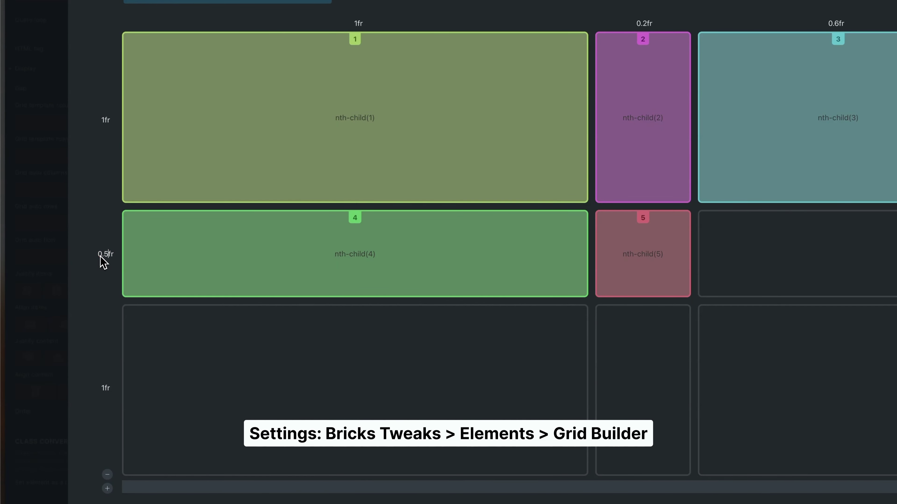
text(0.5)
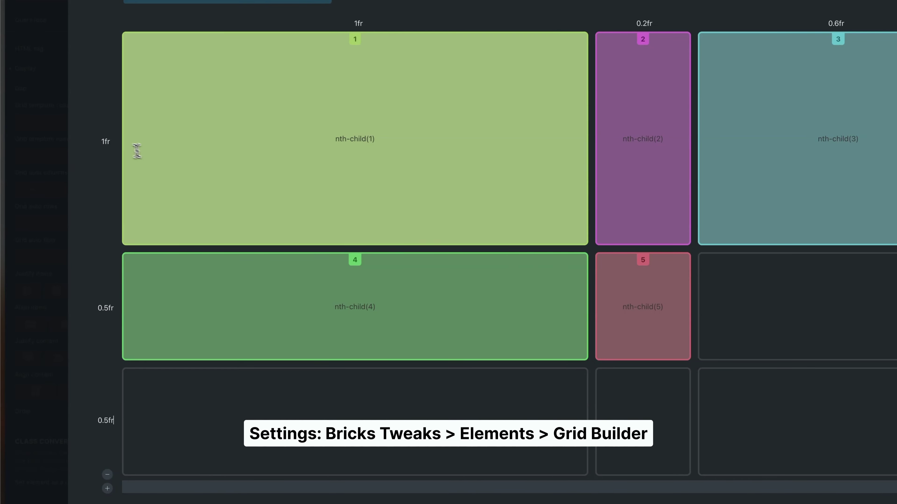
click(106, 143)
text(.2)
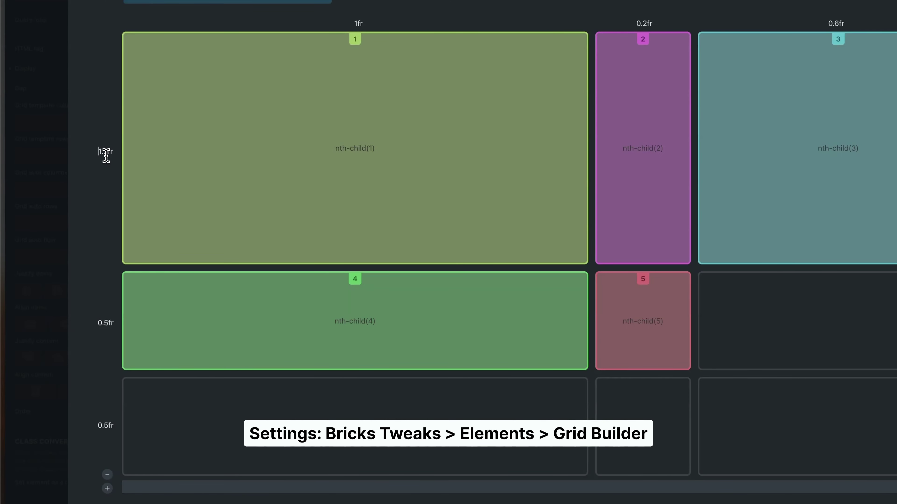
text(4)
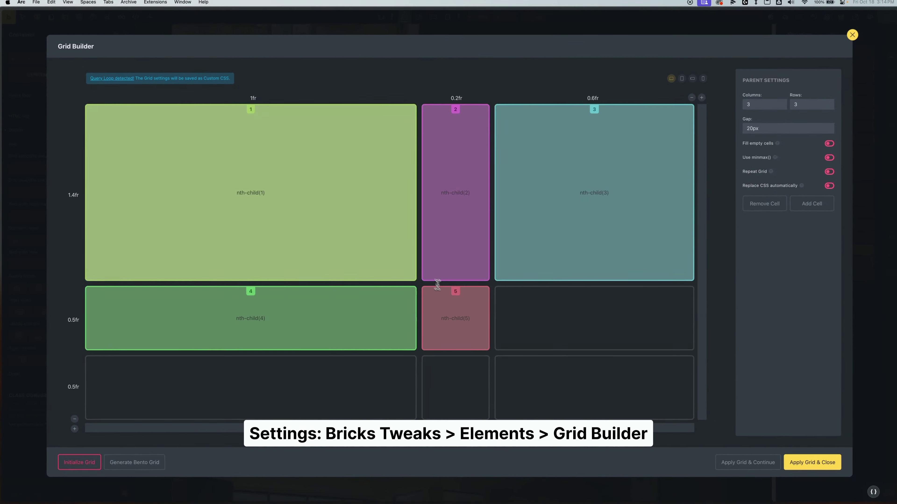
- Span cell 1 across two columns, cell 3 down rows 2–3, and cells 4–5 across columns 2–3
mouse_move(339, 248)
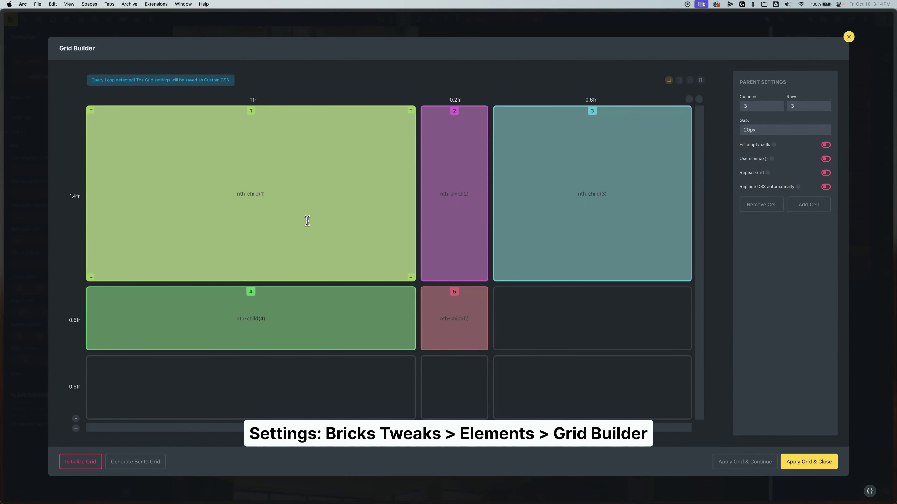
click(268, 216)
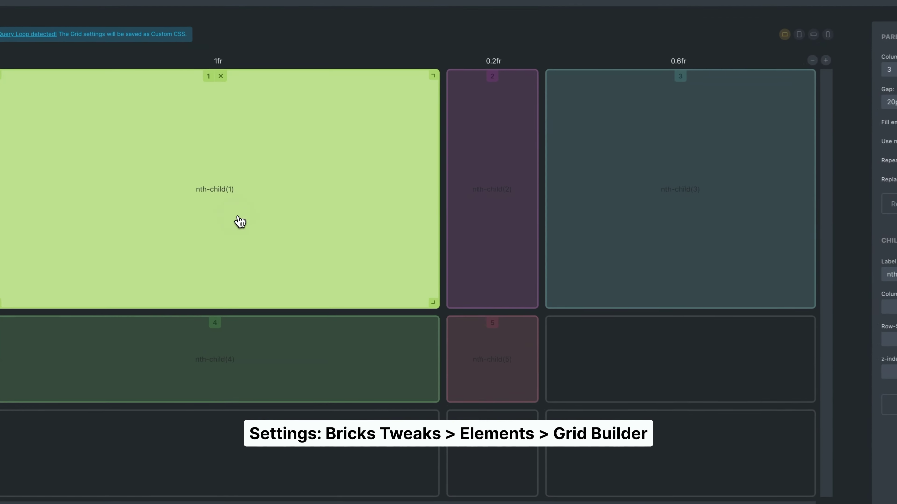
drag(437, 308, 537, 311)
click(627, 238)
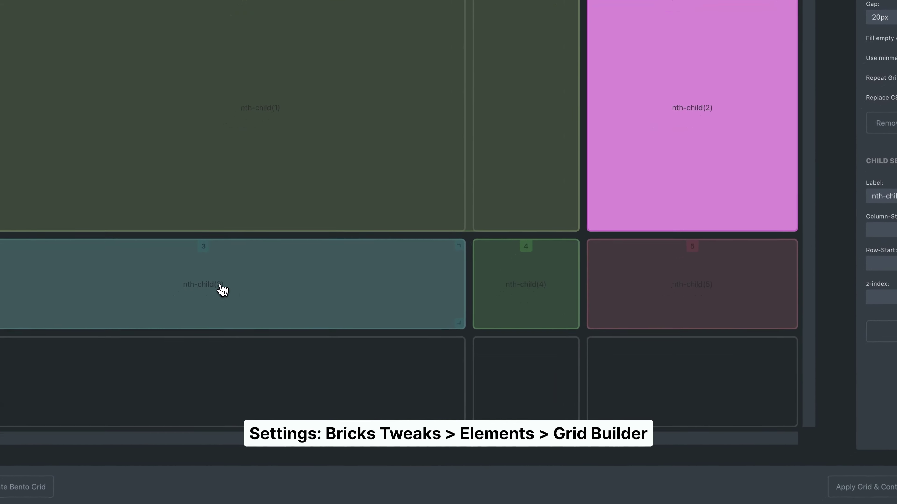
click(206, 299)
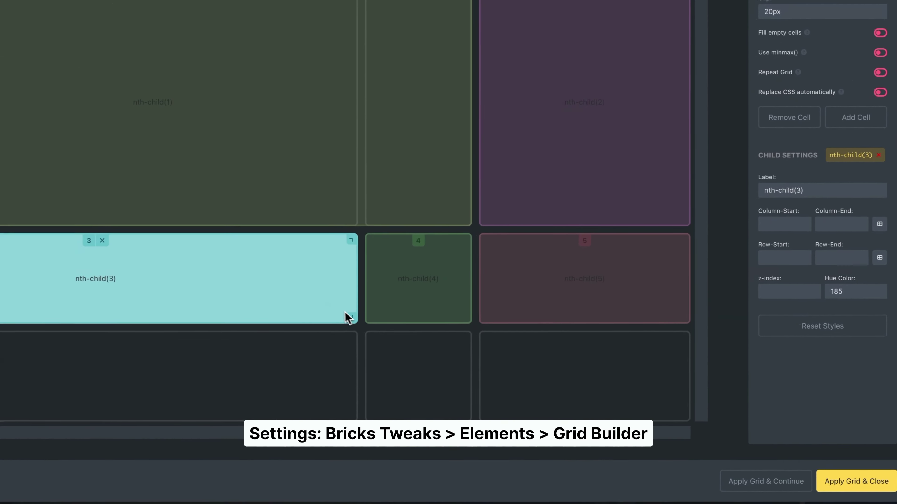
drag(353, 316, 355, 399)
click(462, 312)
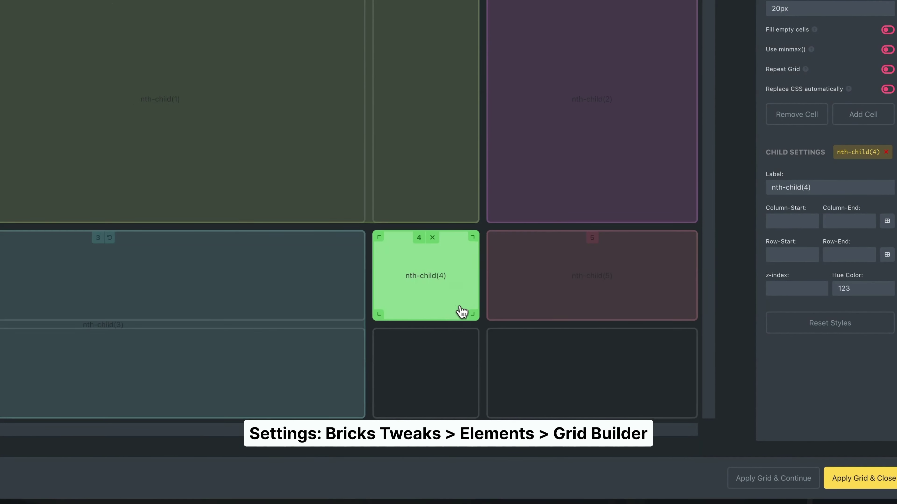
drag(470, 314, 659, 312)
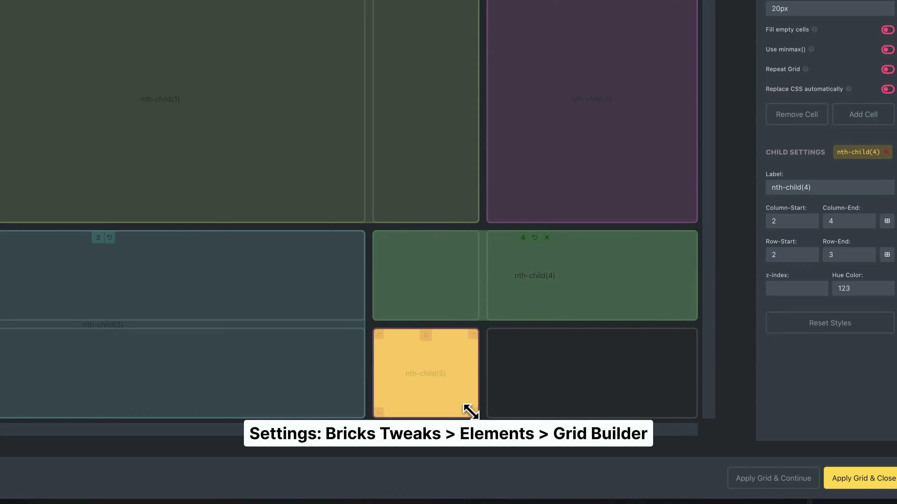
drag(473, 413, 693, 423)
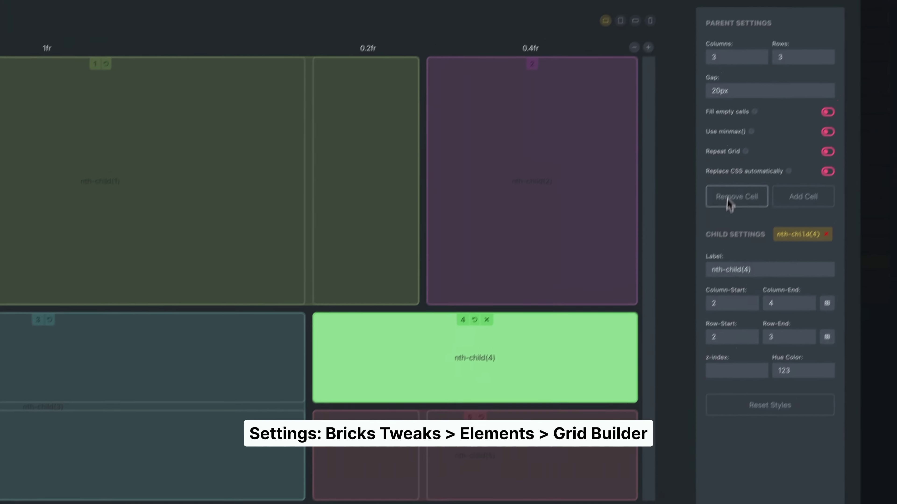
- Replace the 20px grid gap with var(--grid-gap)
click(805, 10)
double_click(717, 131)
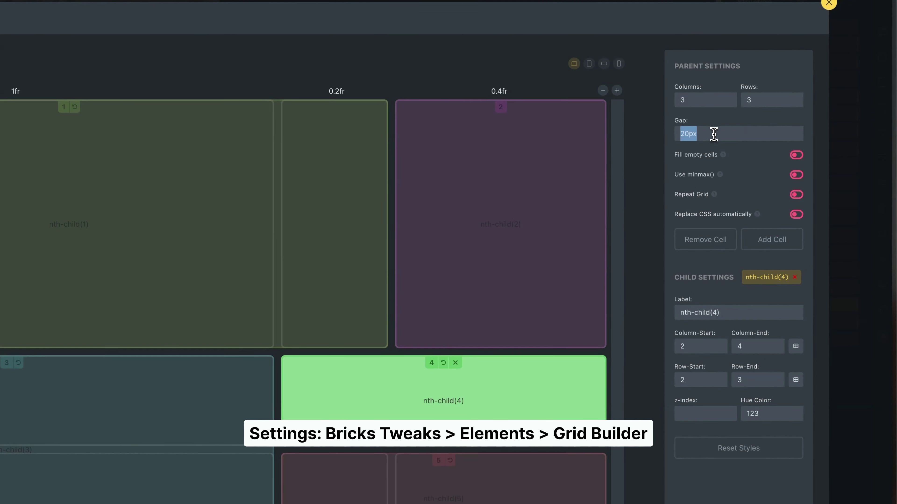
text(var(--grid-ga)
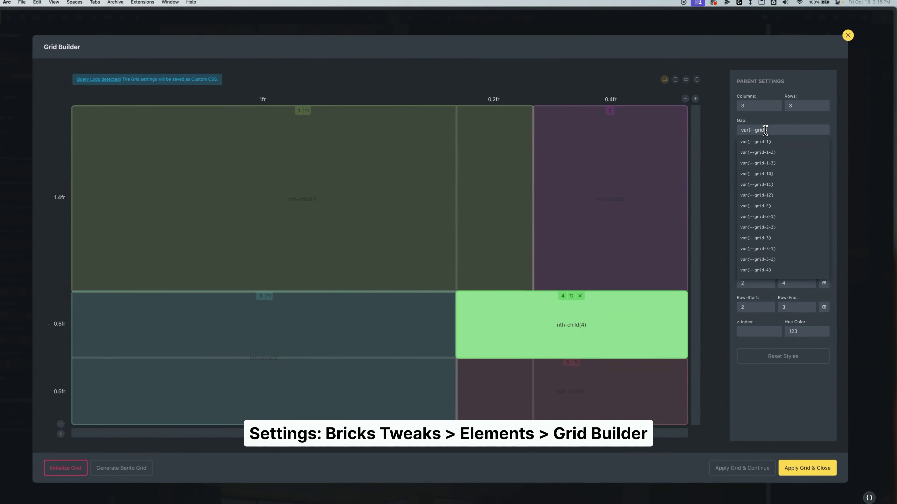
text(p)
text(p))
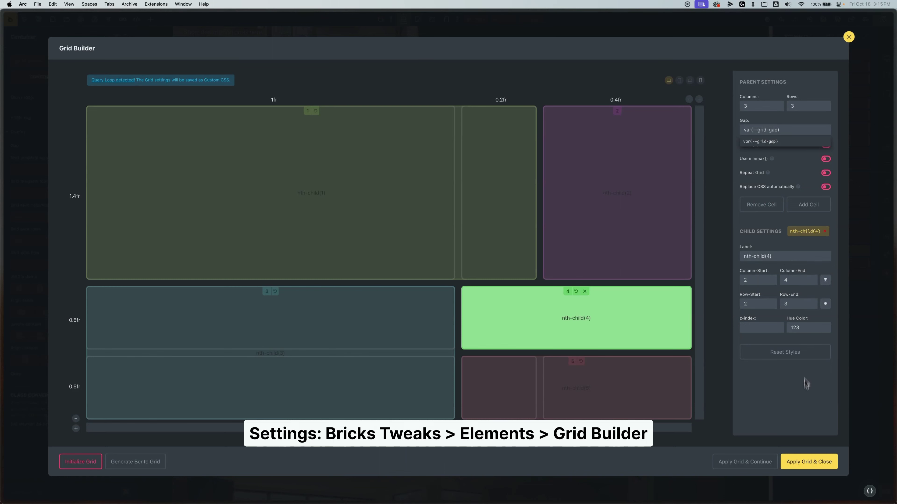
- Apply the custom grid to the container and inspect its generated grid CSS
click(808, 466)
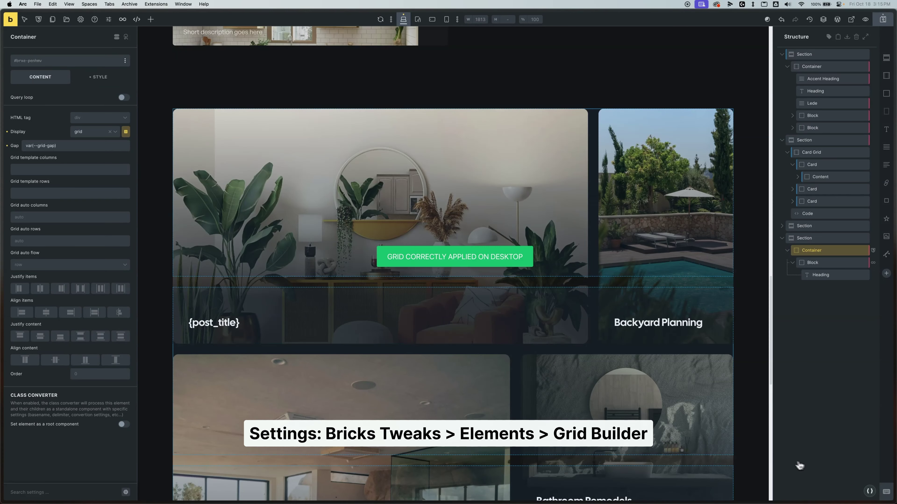
click(95, 83)
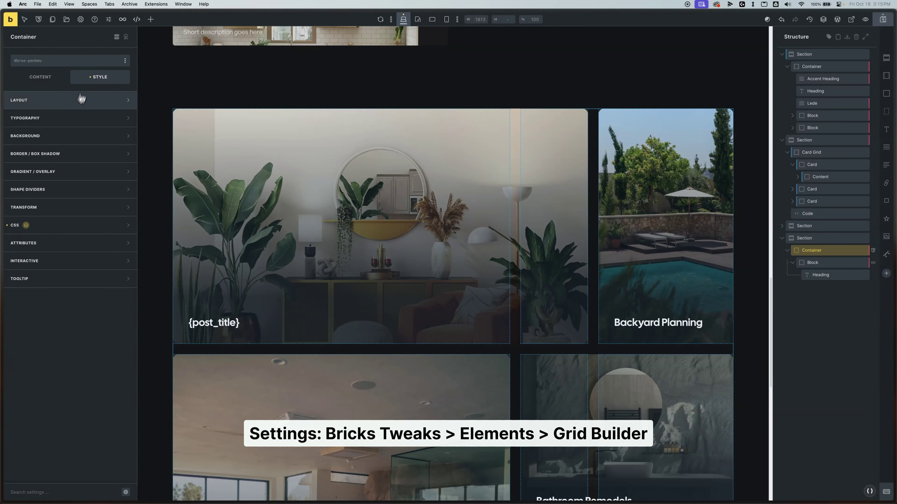
click(67, 243)
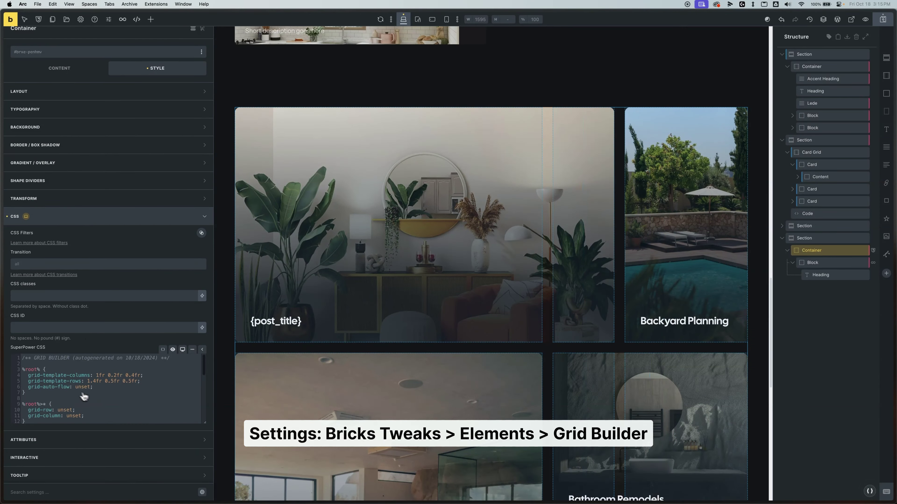
scroll(84, 395, down, 8)
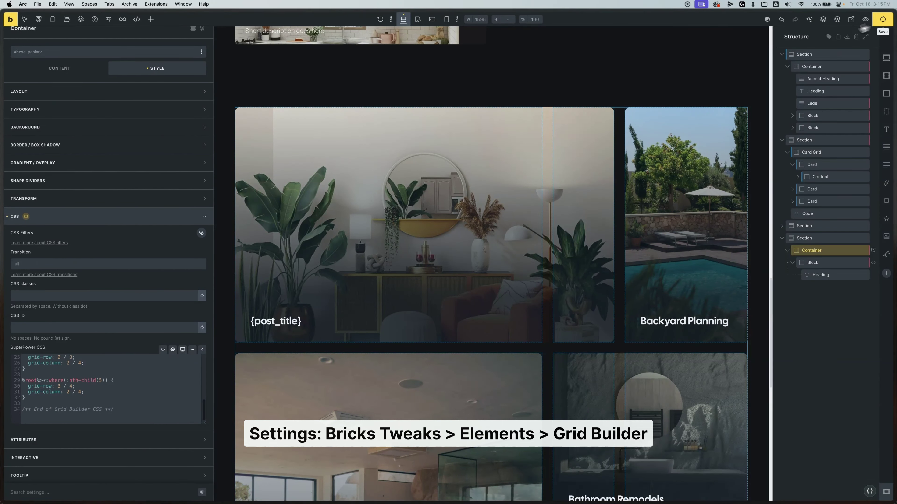
- Save the page and scroll through the new card grid on the live frontend
click(883, 19)
mouse_move(10, 221)
click(40, 147)
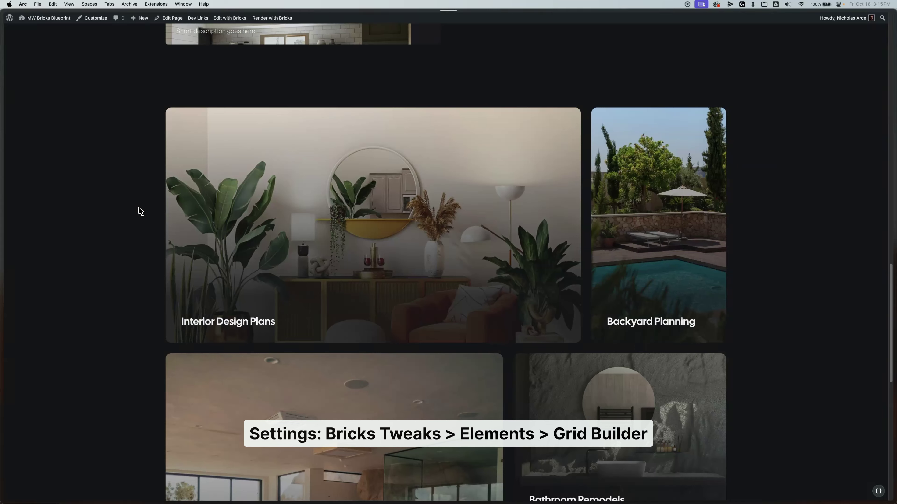
scroll(92, 227, down, 4)
scroll(408, 212, down, 10)
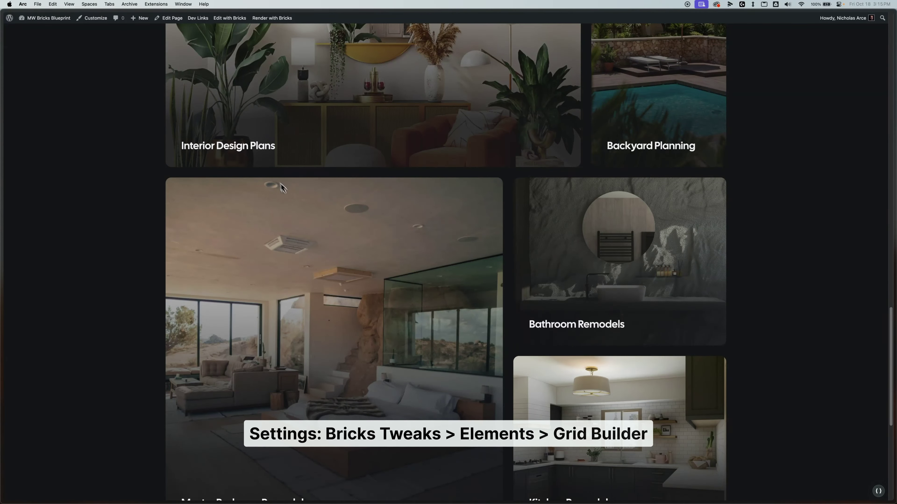
scroll(393, 281, up, 5)
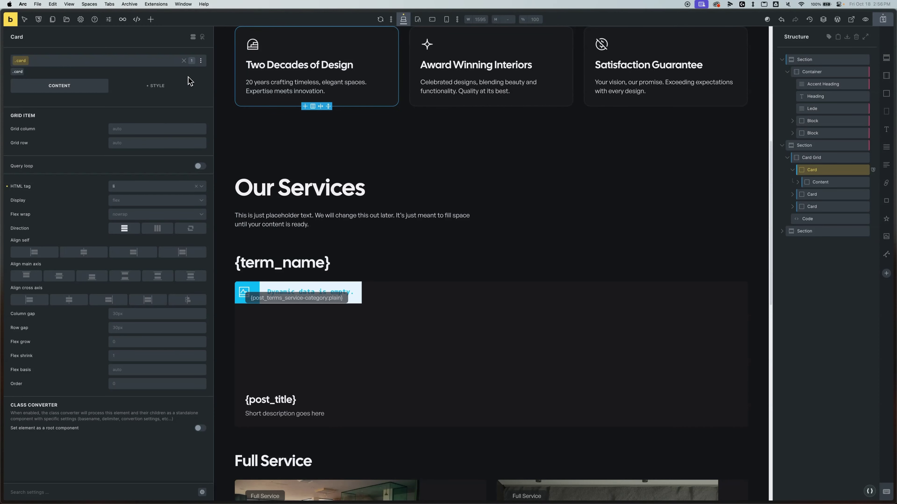
click(200, 63)
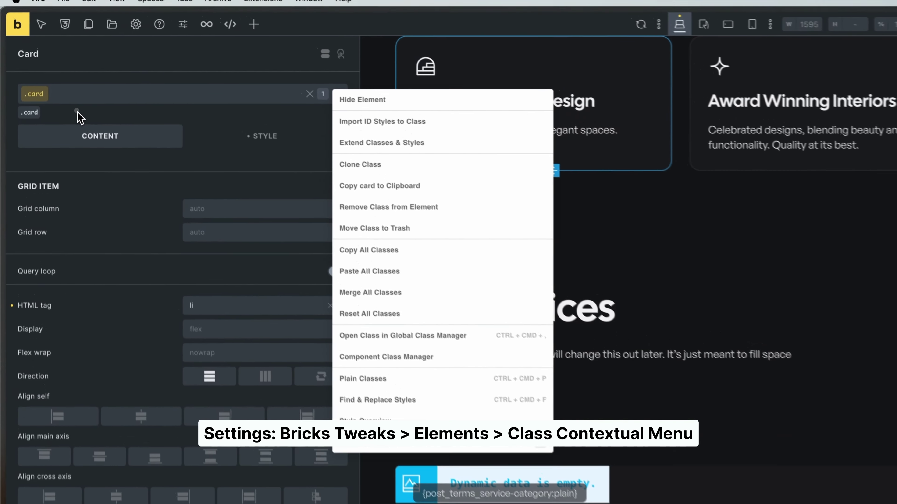
key(Escape)
click(87, 64)
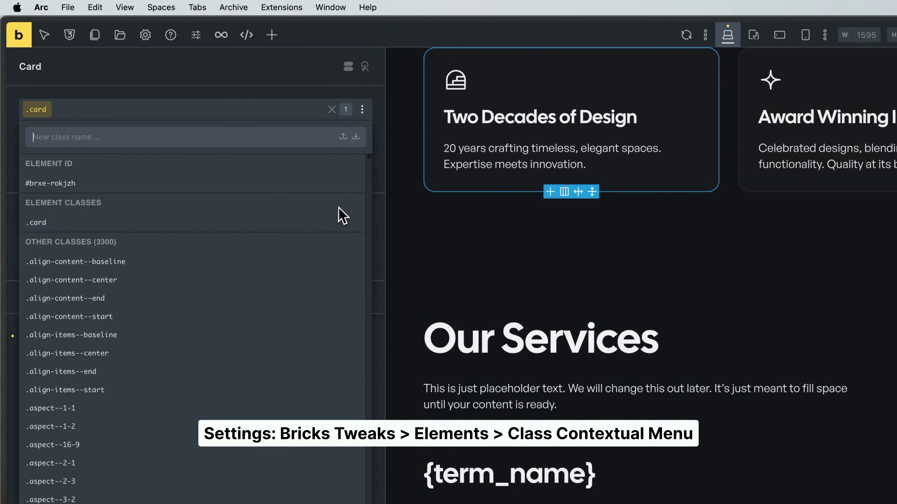
click(362, 109)
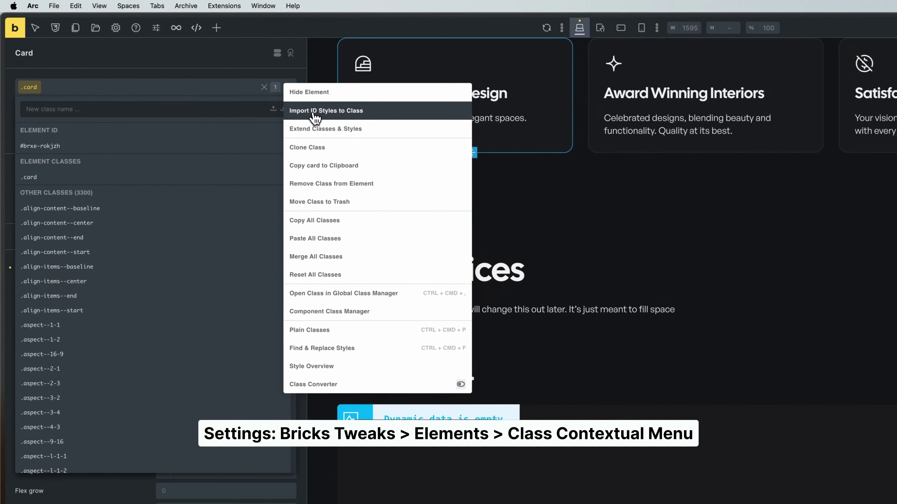
click(205, 65)
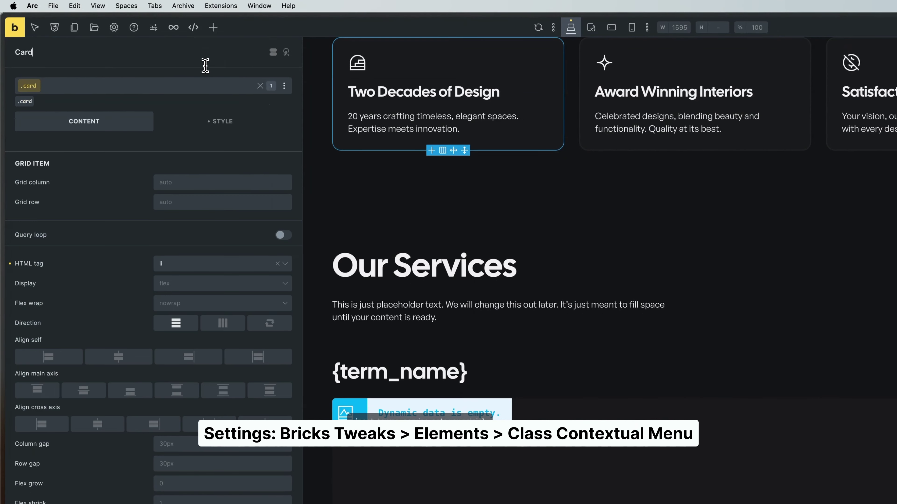
- Import the element's ID styles into a new card-new class, then move that class to the trash
click(44, 103)
click(285, 86)
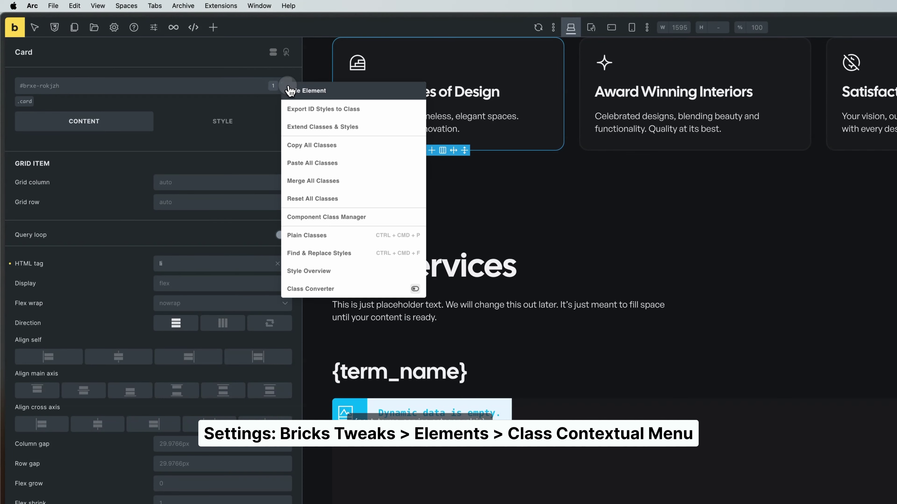
click(292, 106)
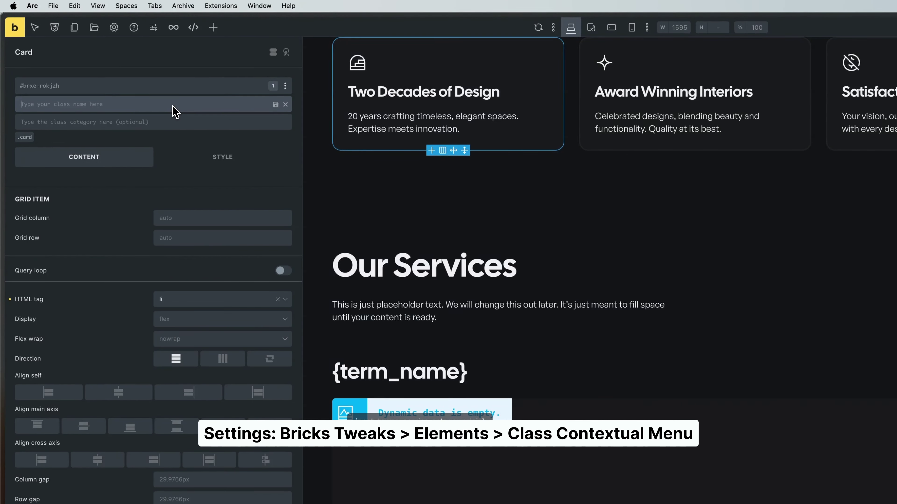
text(card-new)
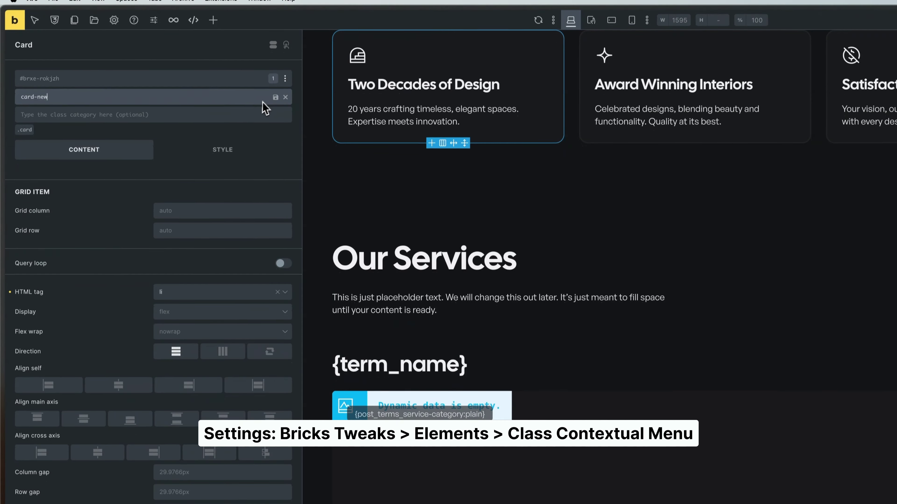
click(276, 104)
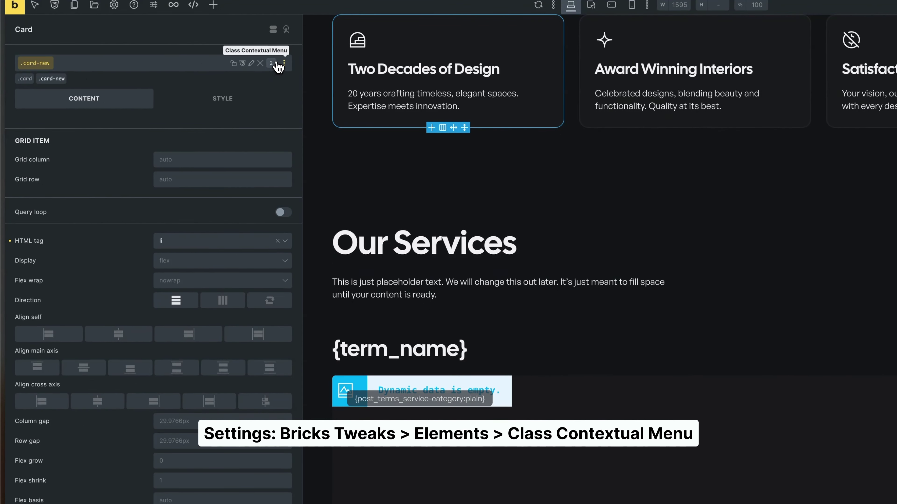
click(284, 64)
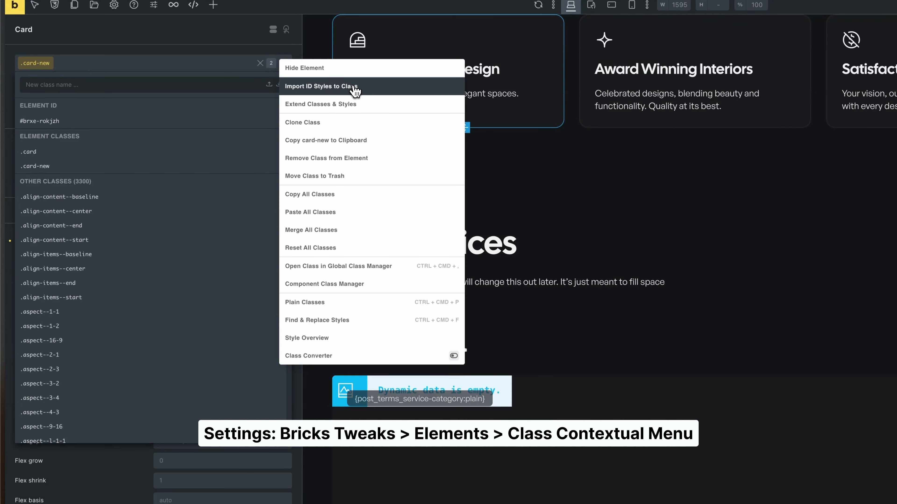
click(328, 176)
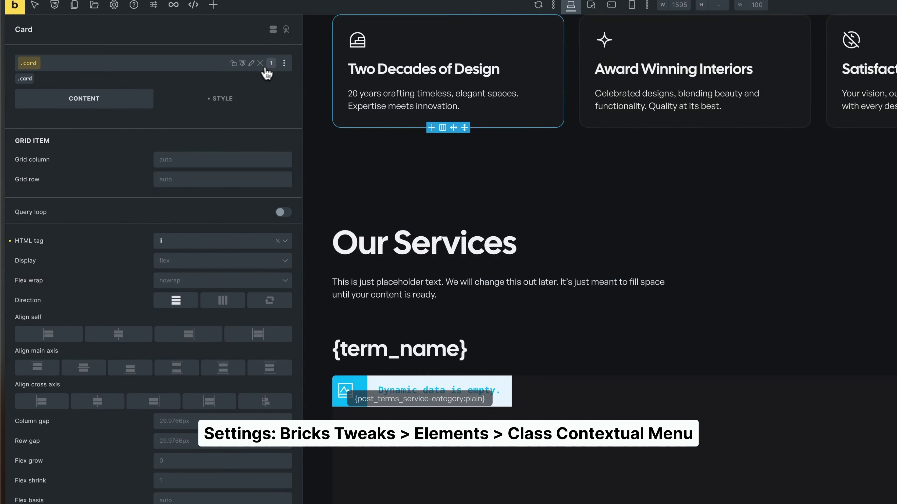
- Clone the .card class as .card-new, make it active and view its layout style settings
click(284, 63)
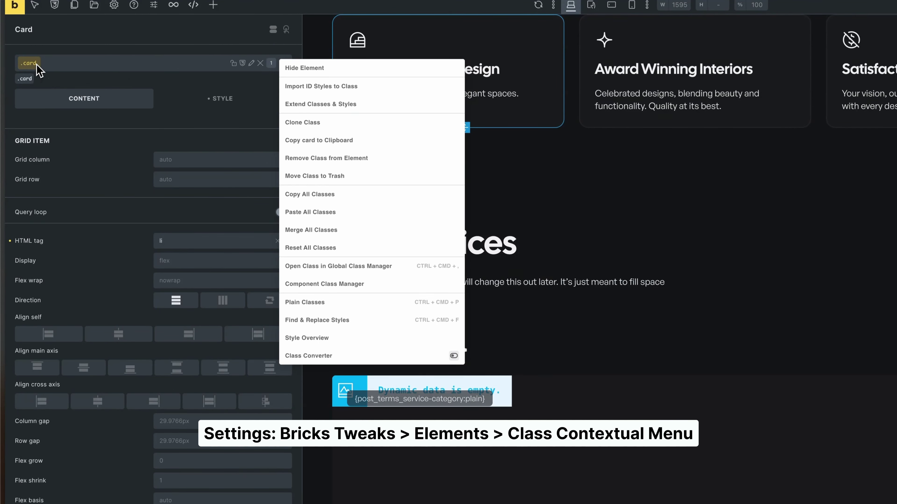
click(309, 123)
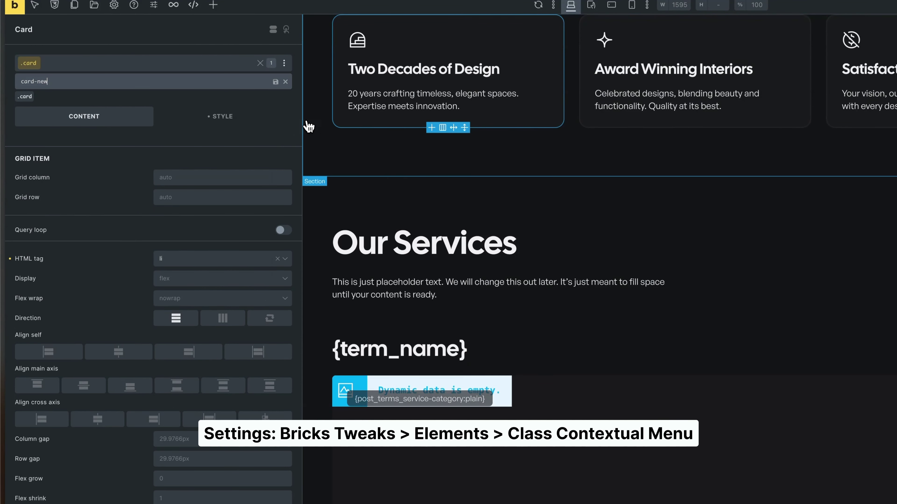
click(265, 85)
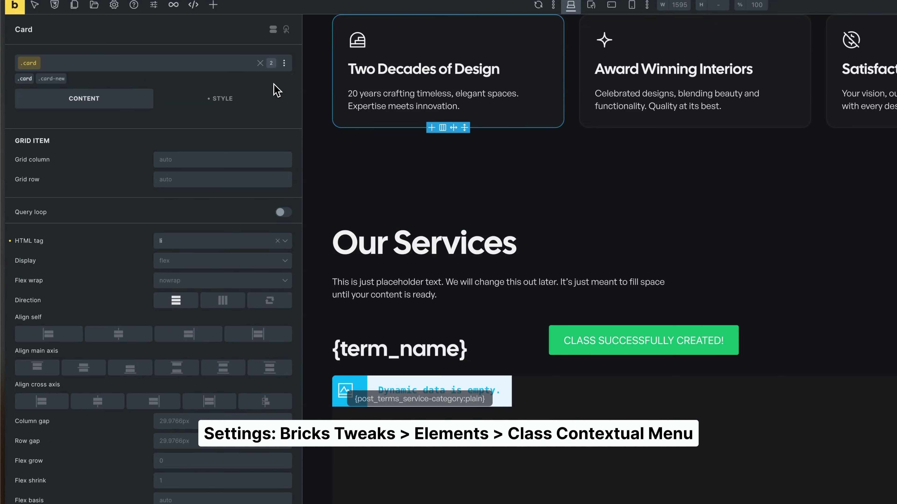
click(51, 79)
click(176, 106)
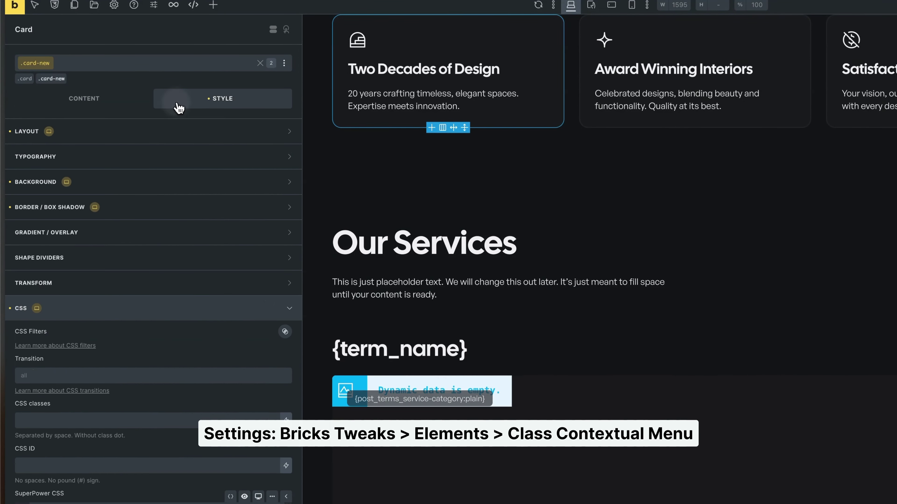
click(176, 129)
click(64, 131)
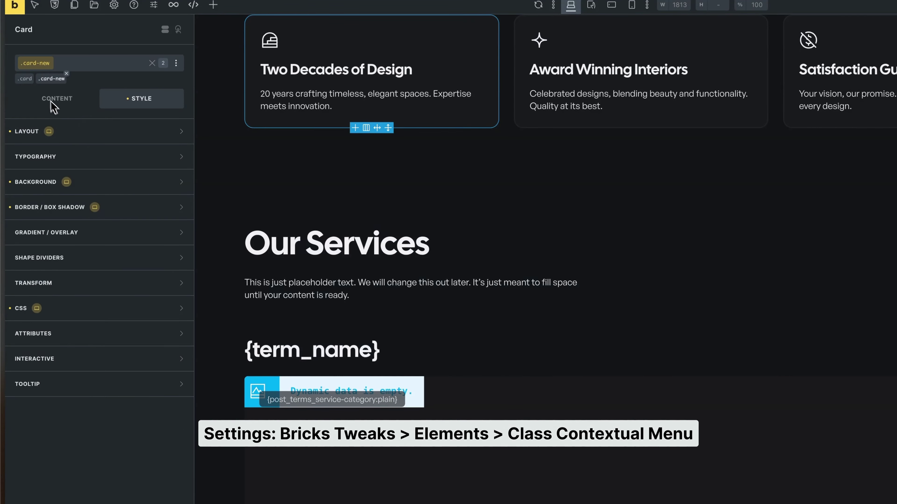